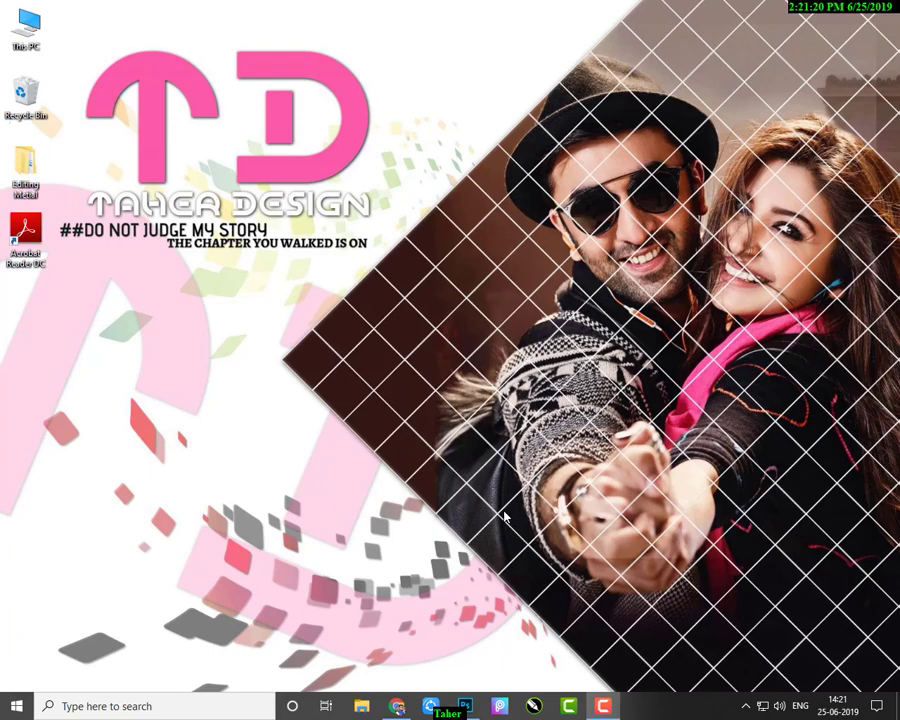
click(466, 707)
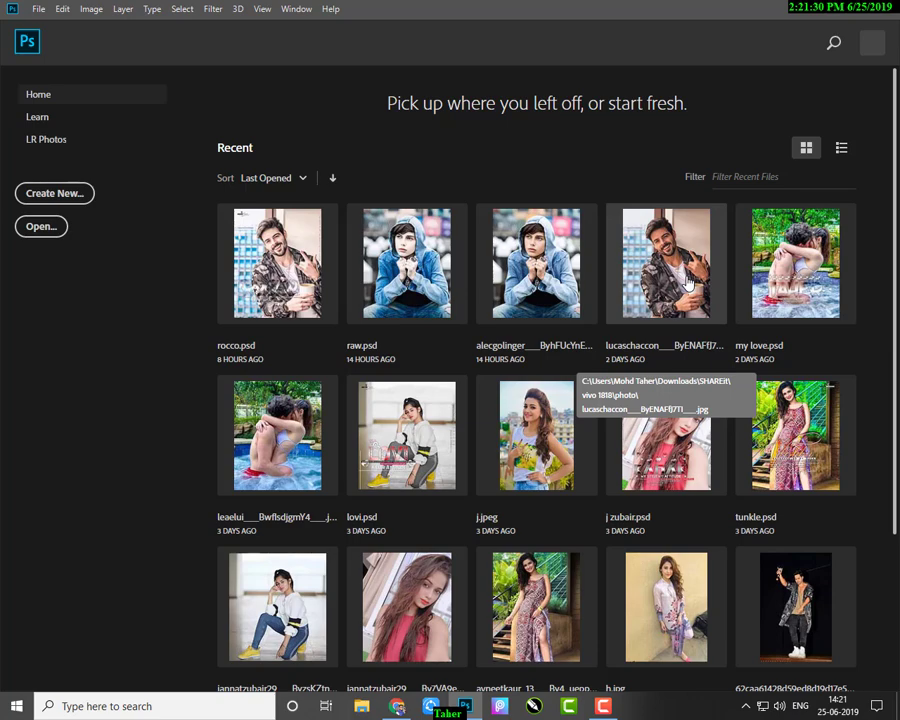
click(688, 284)
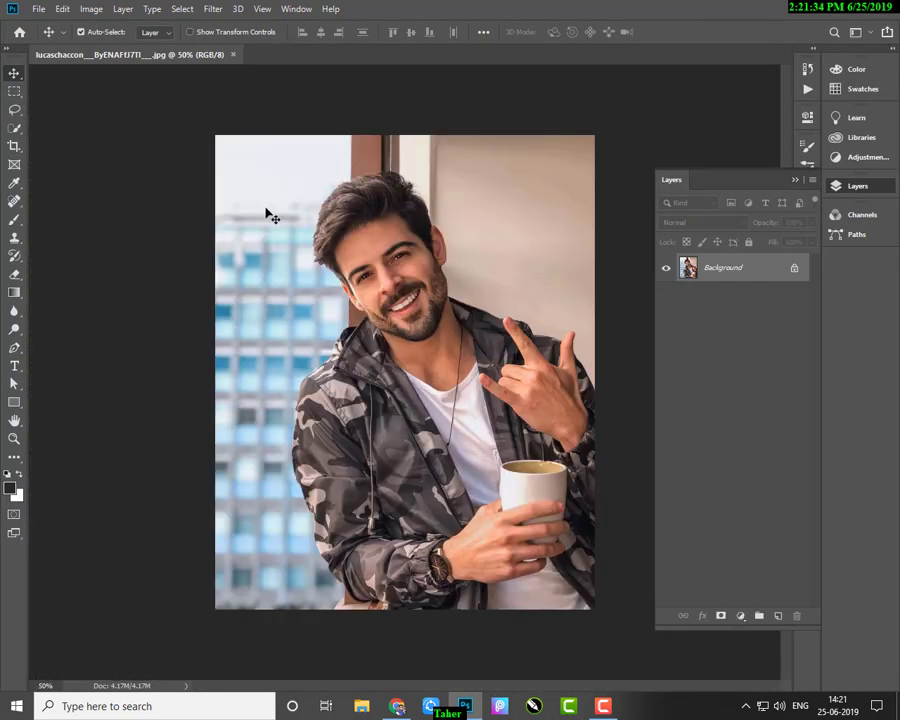
Step: Resample the image to 150 ppi, 2250 × 2813 px, using Auto Resolution in Image Size
click(91, 9)
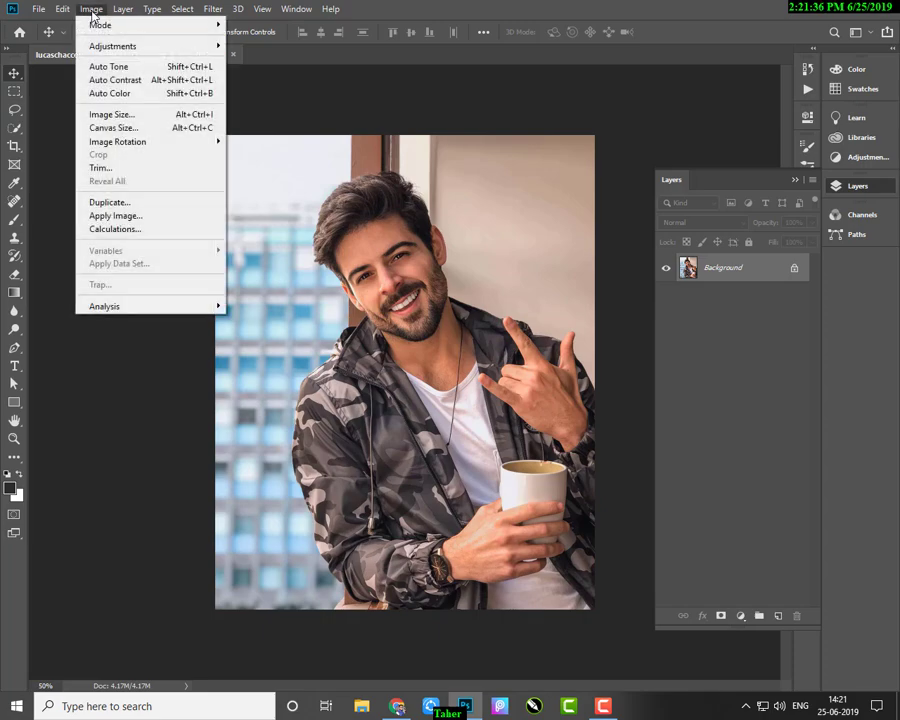
click(120, 121)
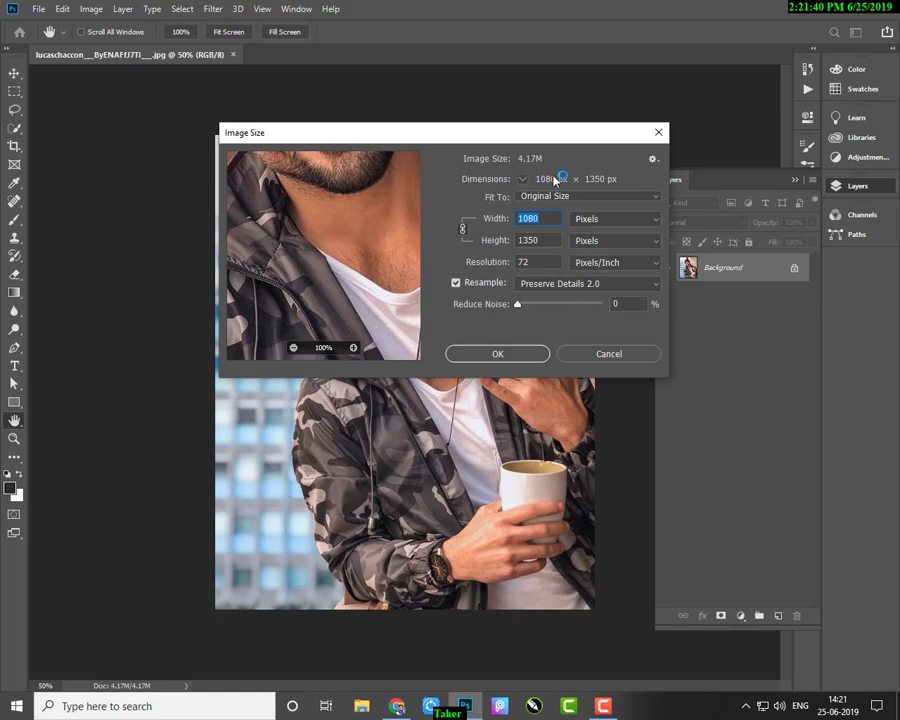
click(550, 197)
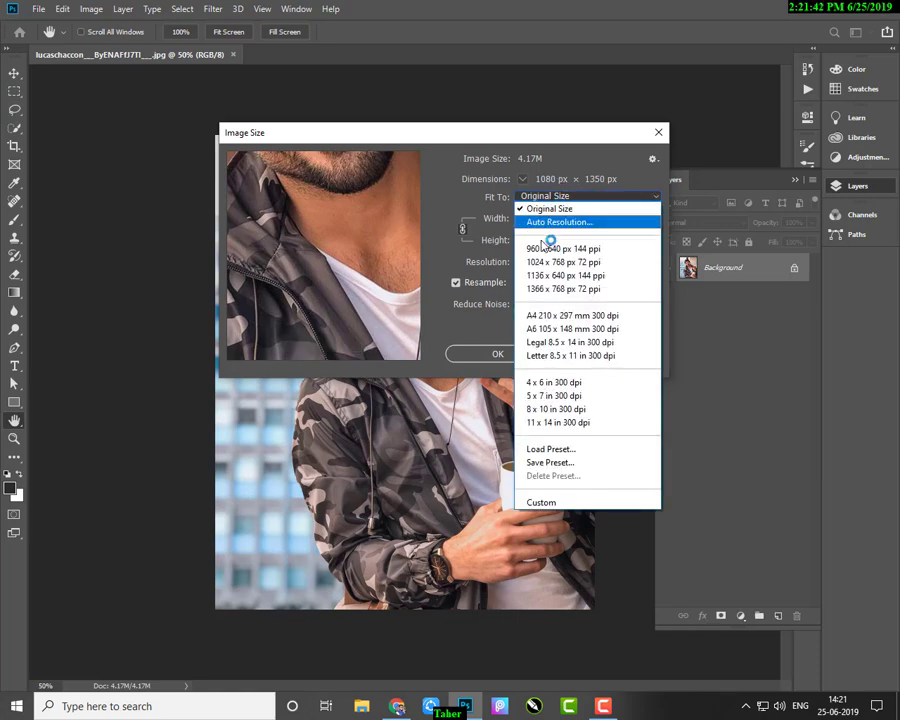
click(545, 222)
click(545, 214)
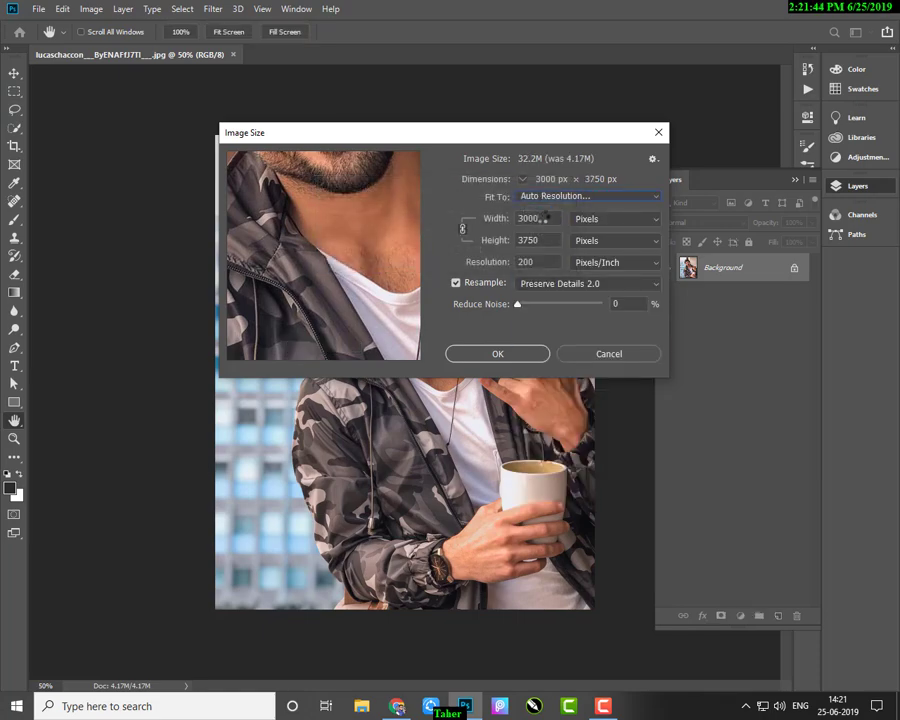
key(BackSpace)
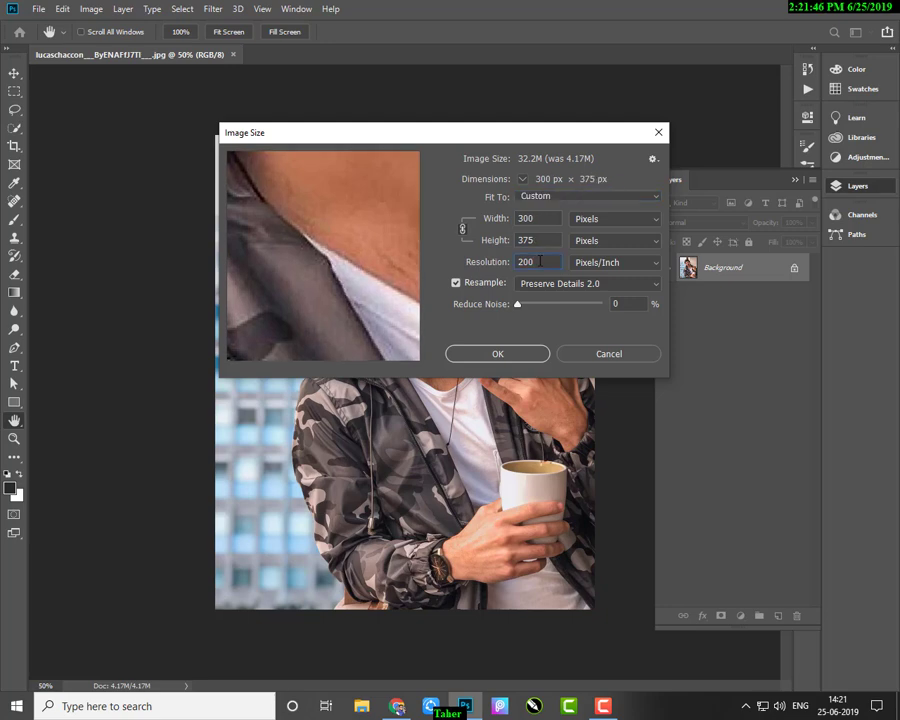
key(BackSpace)
key(BackSpace)
text(150)
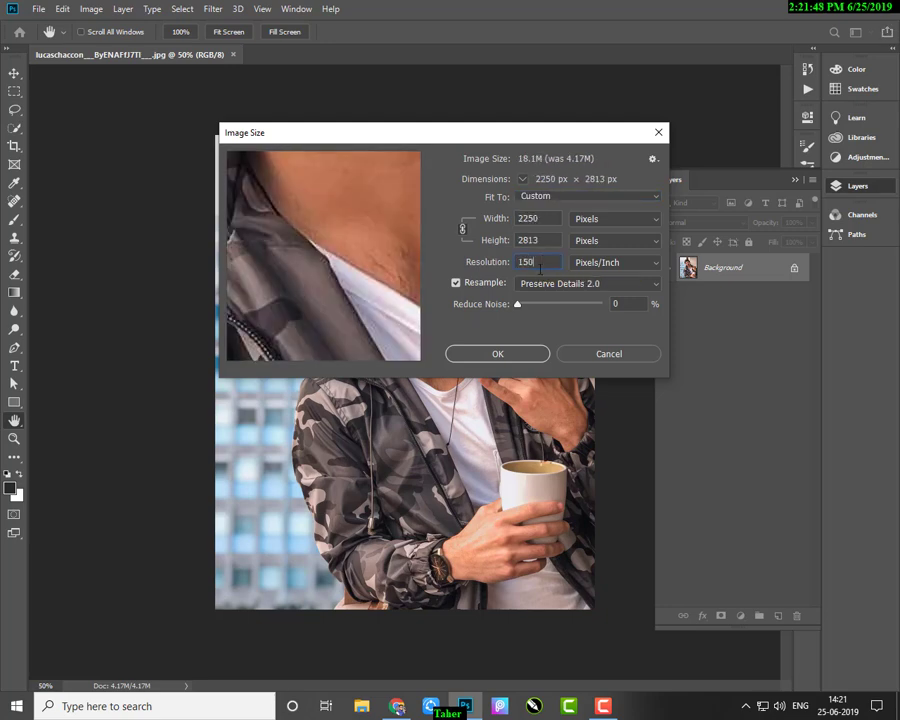
click(493, 356)
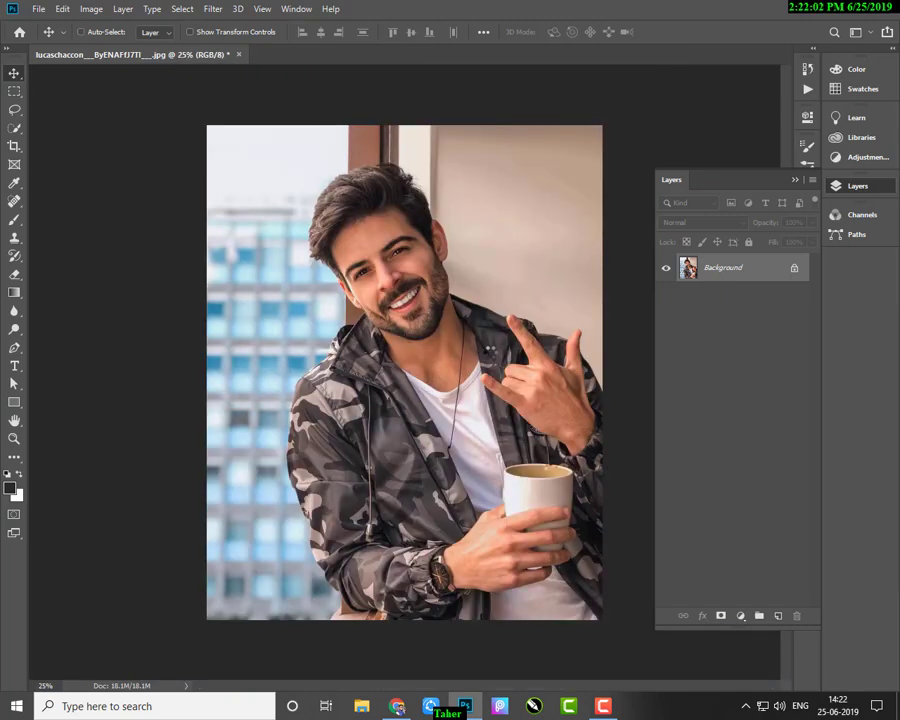
Step: Duplicate the photo onto Layer 1 and bring up the Camera Raw filter
key(ctrl+j)
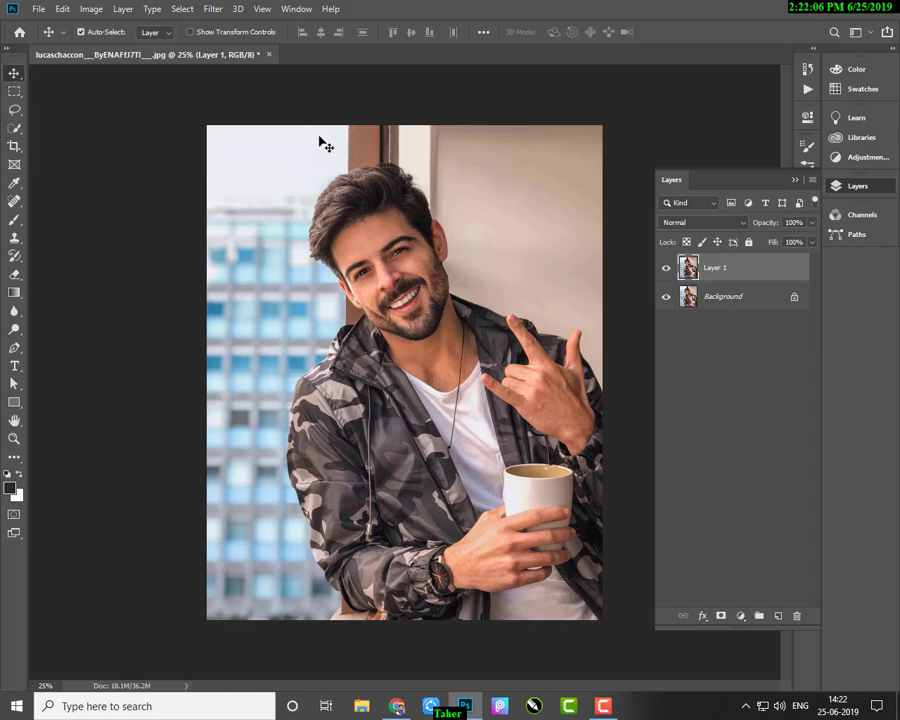
click(213, 9)
click(245, 92)
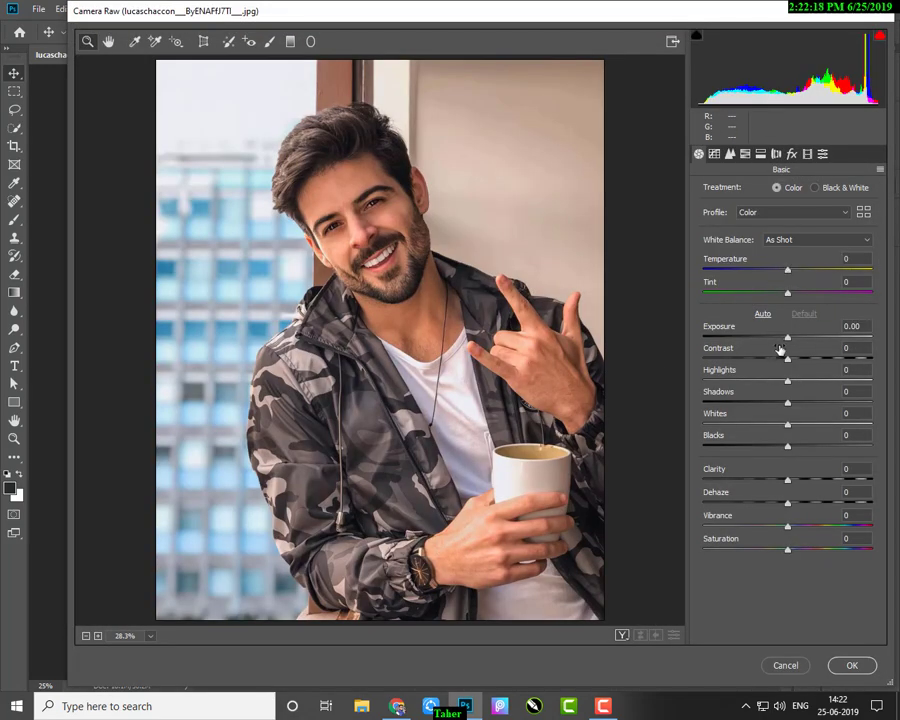
Step: Set Camera Raw exposure +0.60, contrast -17, shadows +14, blacks +17 and clarity +15
click(788, 340)
mouse_move(790, 343)
mouse_down()
mouse_move(800, 343)
mouse_move(773, 358)
mouse_move(799, 402)
mouse_up()
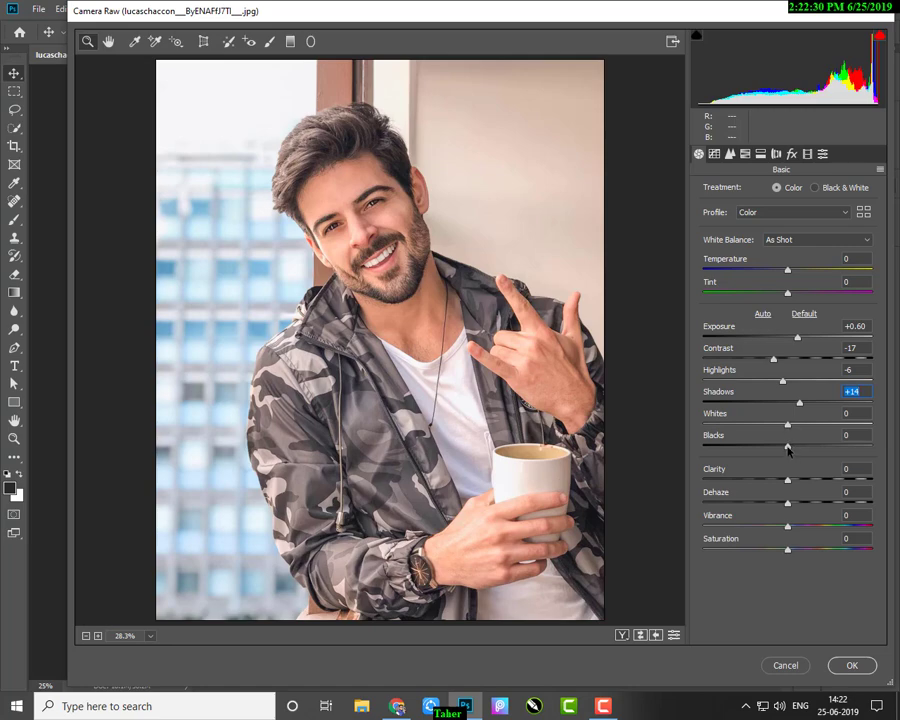
mouse_move(793, 446)
mouse_down()
mouse_move(803, 446)
mouse_move(800, 481)
mouse_up()
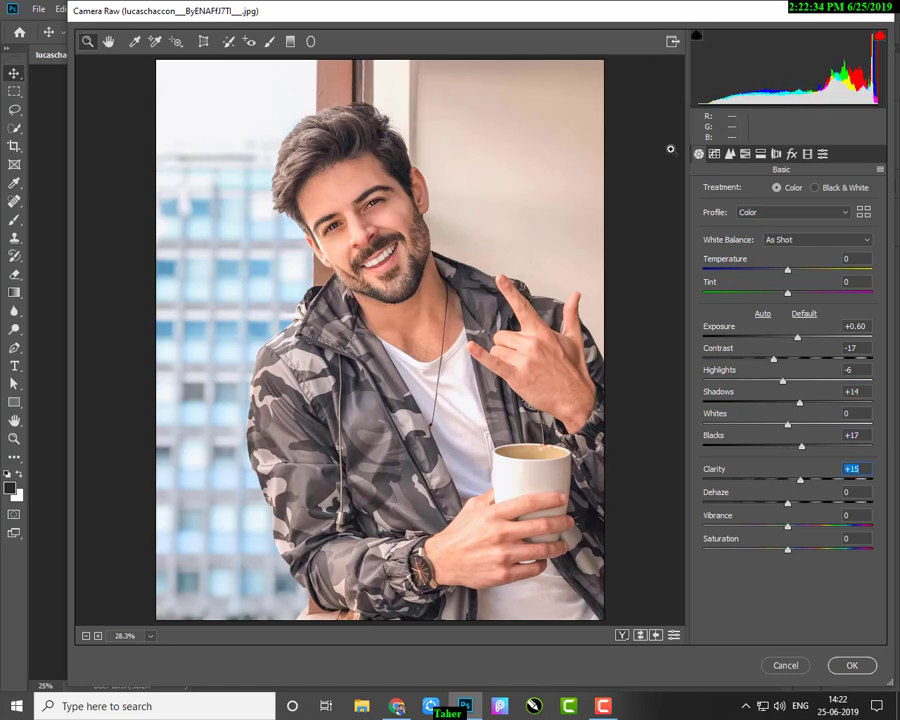
click(745, 153)
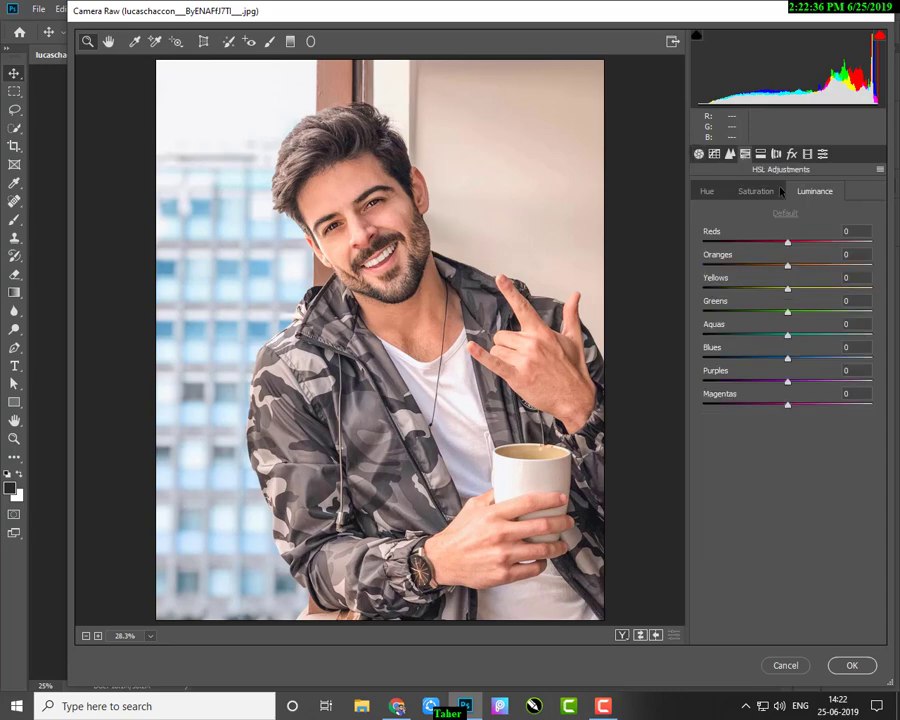
Step: Drop HSL Oranges saturation to about -50 and boost Aquas and Blues to +100
click(756, 191)
drag(789, 266, 762, 271)
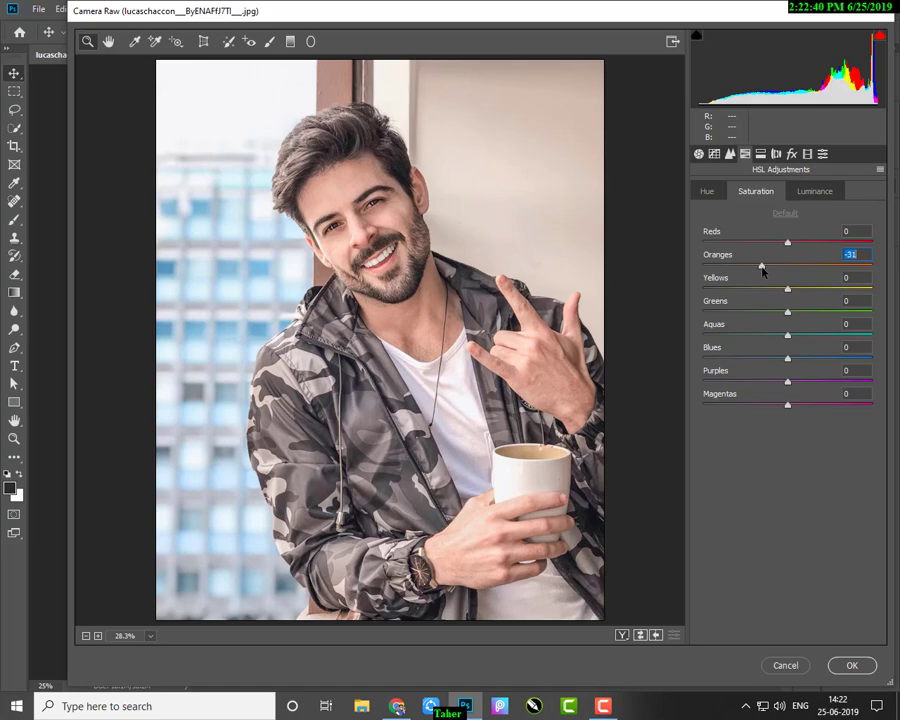
drag(762, 270, 744, 278)
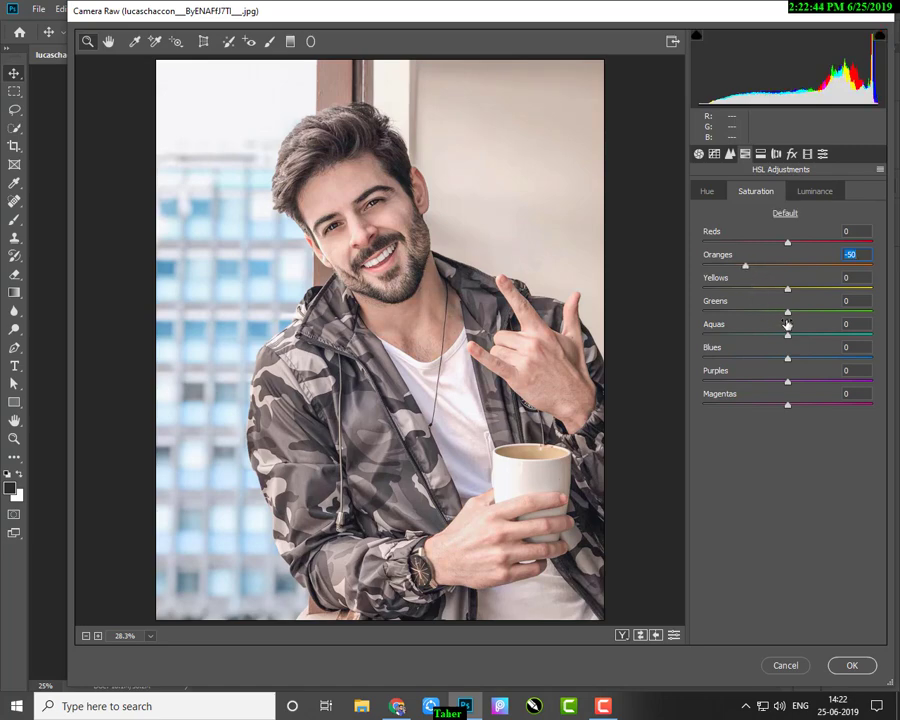
drag(787, 335, 872, 335)
drag(788, 358, 872, 358)
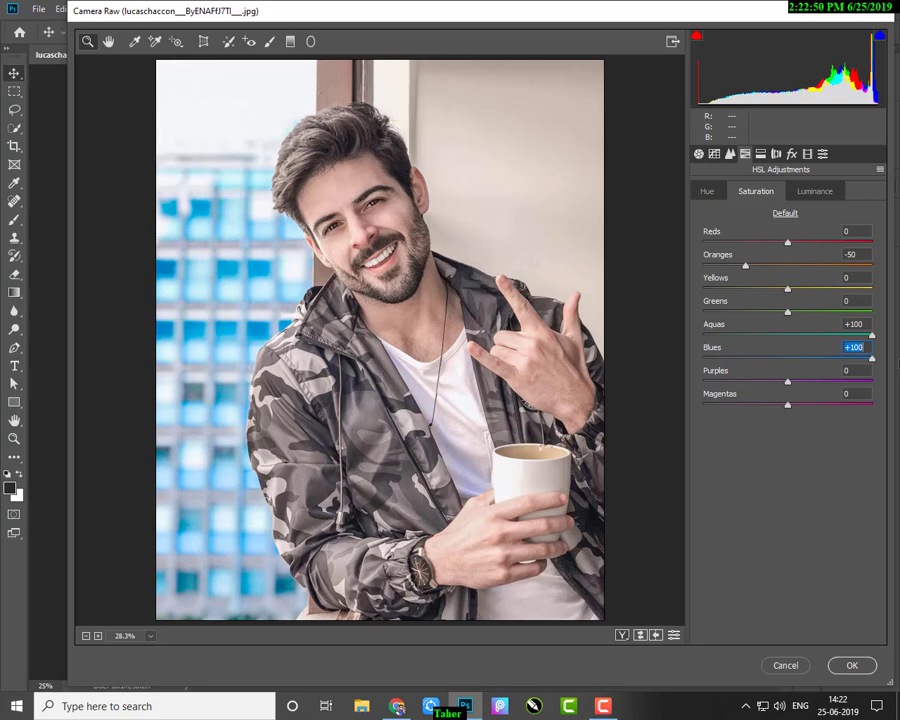
Step: Brighten Oranges and Reds luminance, then raise Oranges saturation to -40
click(813, 191)
mouse_move(787, 266)
mouse_down()
mouse_move(838, 277)
mouse_move(824, 287)
mouse_up()
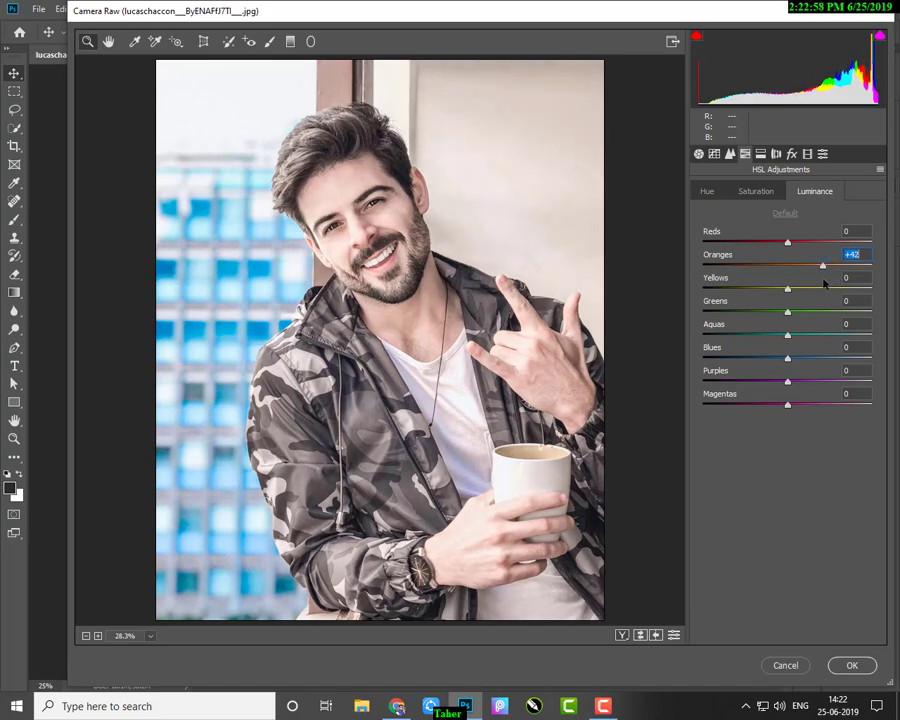
drag(790, 242, 800, 250)
click(756, 191)
click(746, 265)
key(shift+Up)
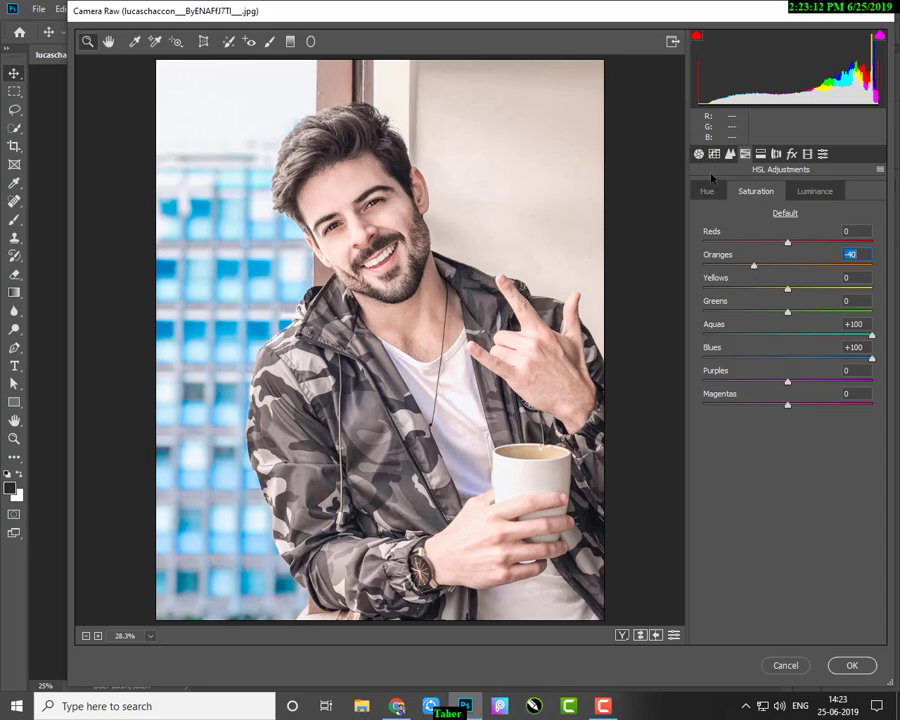
Step: Lower Vibrance to -10, apply the Camera Raw edits, and duplicate the layer
click(698, 153)
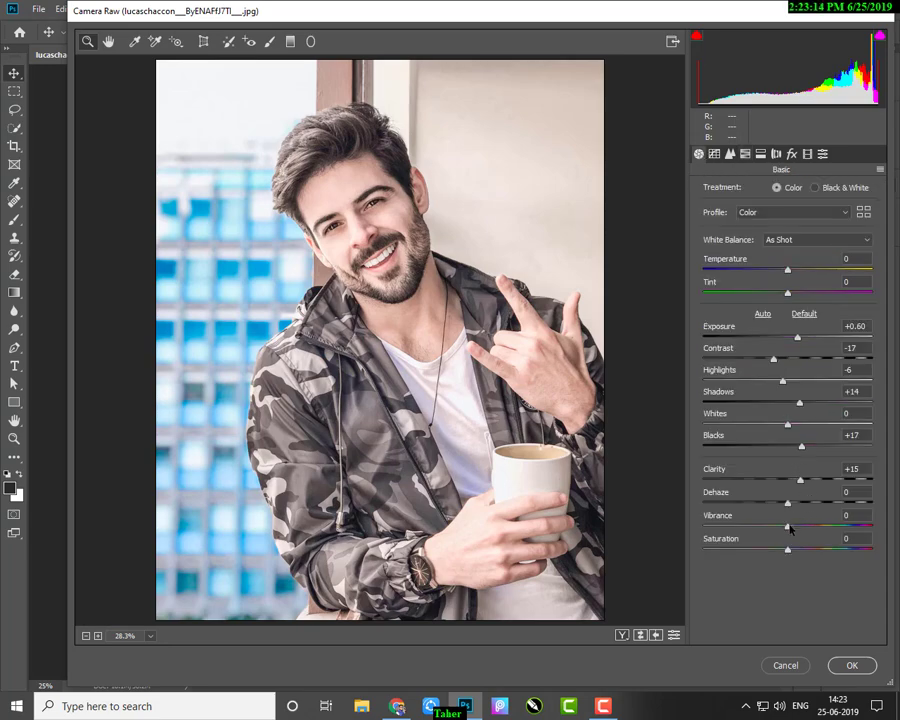
mouse_move(790, 524)
mouse_down()
mouse_move(772, 537)
mouse_move(781, 535)
mouse_up()
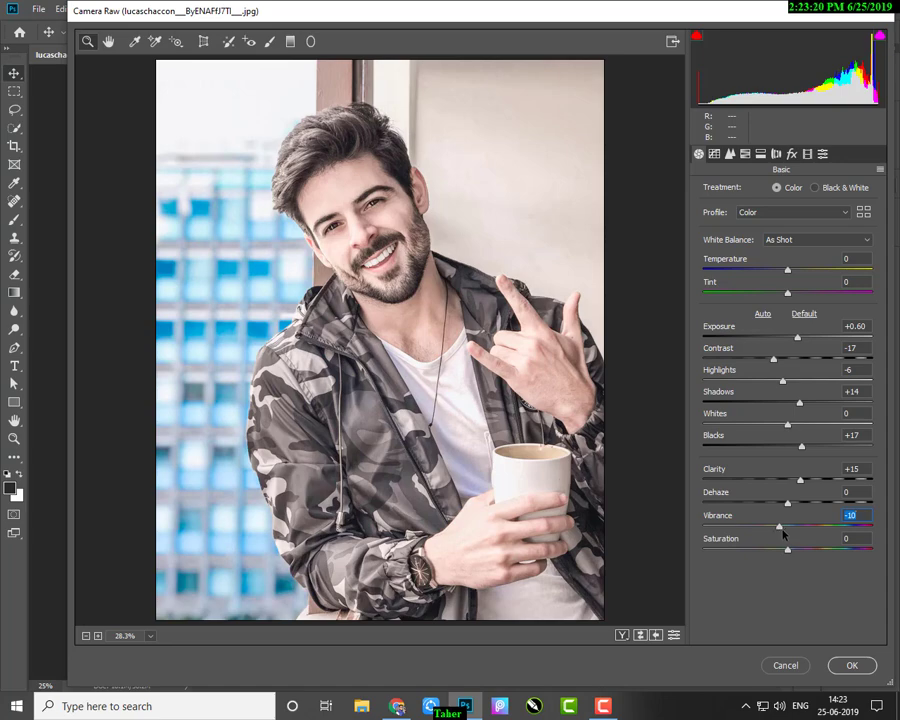
click(851, 665)
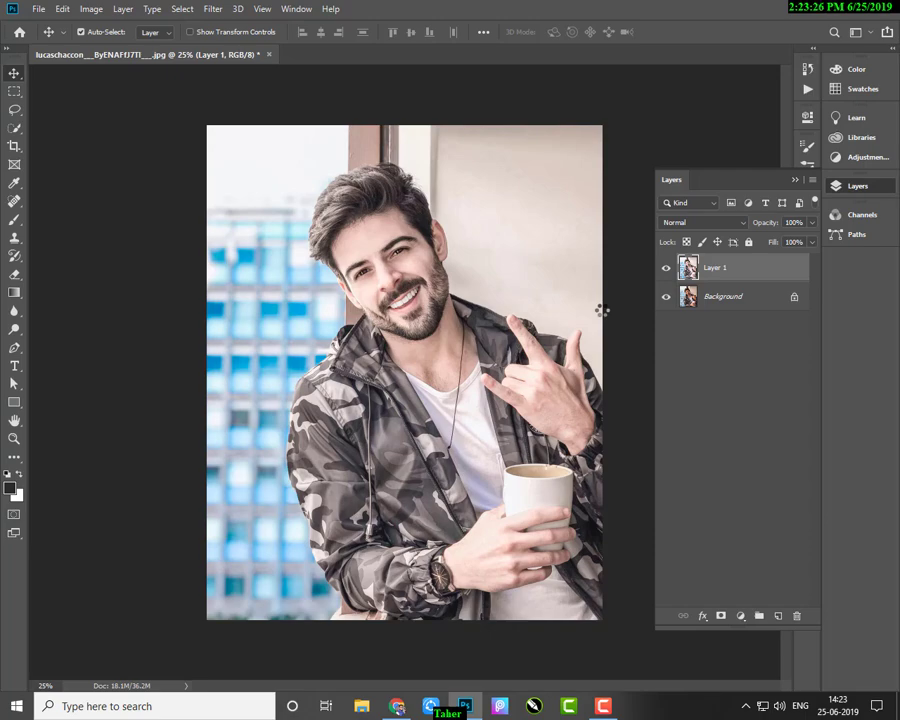
key(ctrl+j)
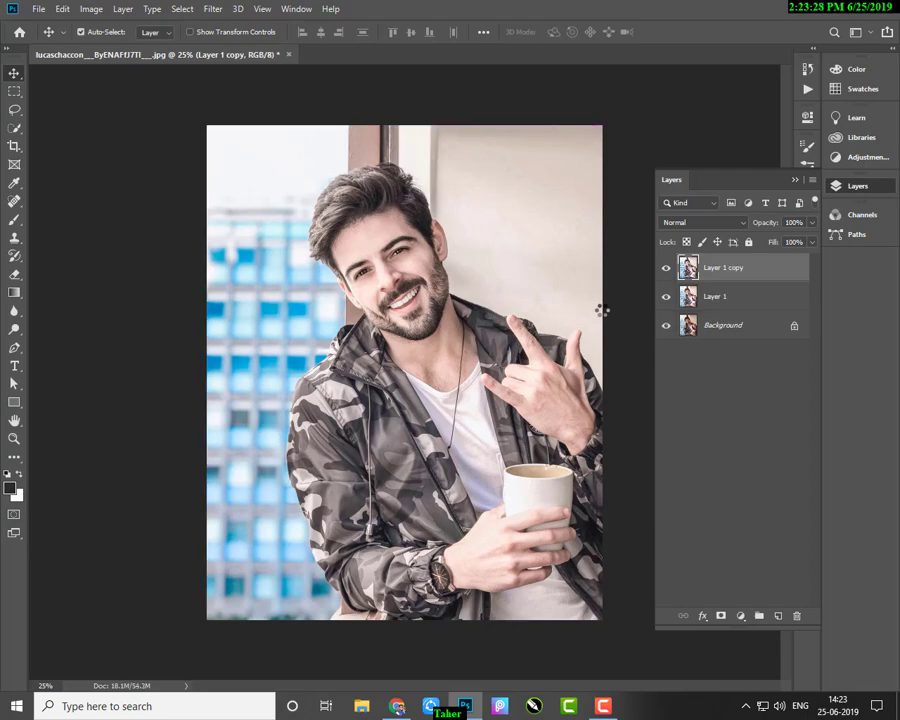
Step: Apply SkinFiner to Layer 1 copy with Smoothing Amount 70 and Skin Tone saturation +15
click(213, 9)
click(400, 323)
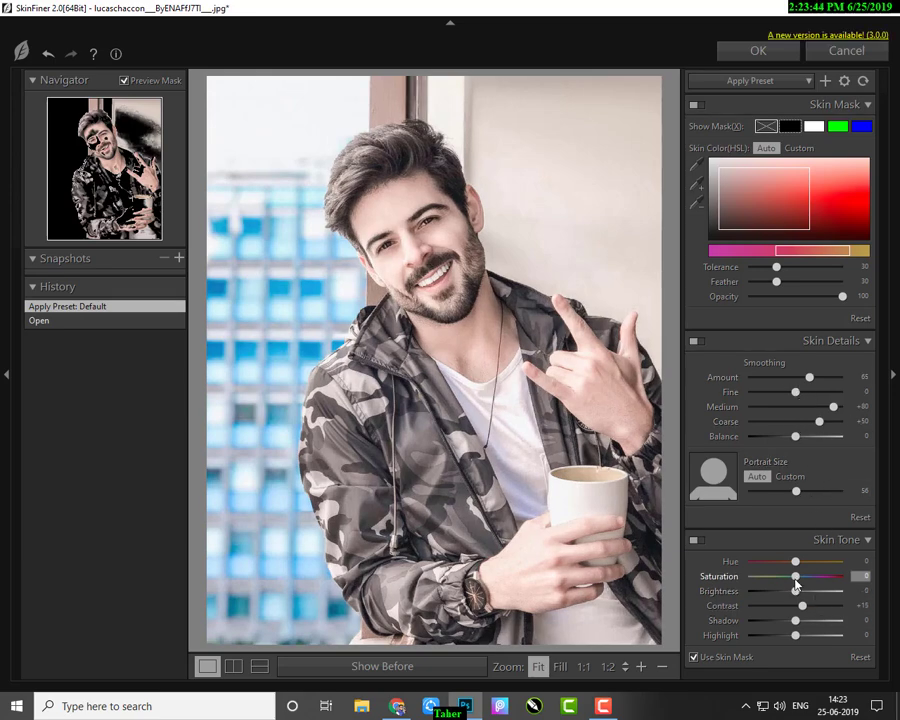
mouse_move(796, 585)
mouse_down()
mouse_move(848, 588)
mouse_move(803, 593)
mouse_up()
mouse_move(803, 593)
mouse_down()
mouse_move(797, 634)
mouse_move(797, 622)
mouse_up()
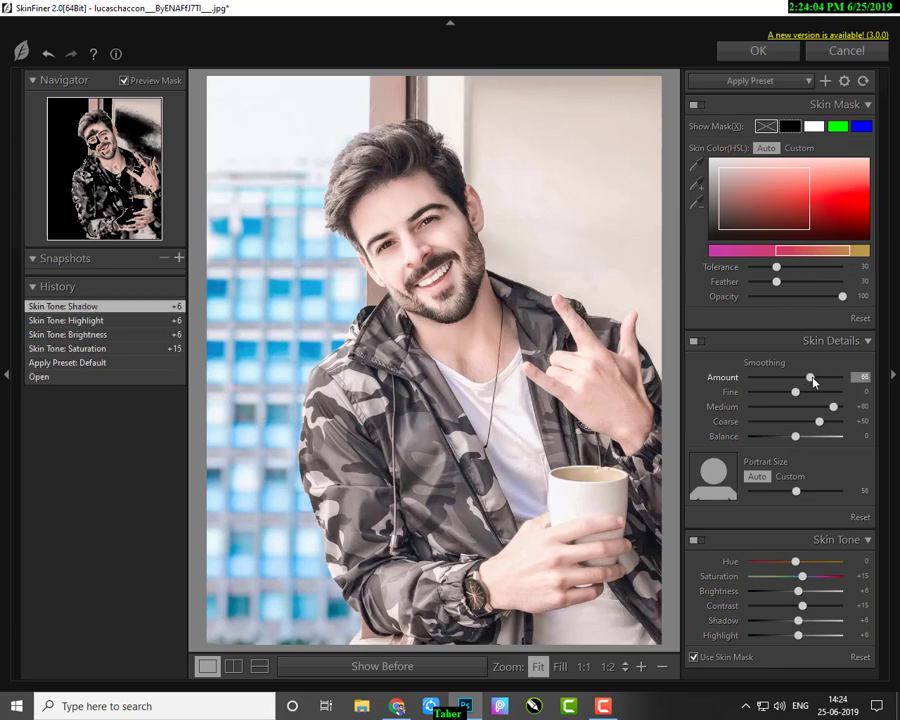
drag(811, 381, 802, 396)
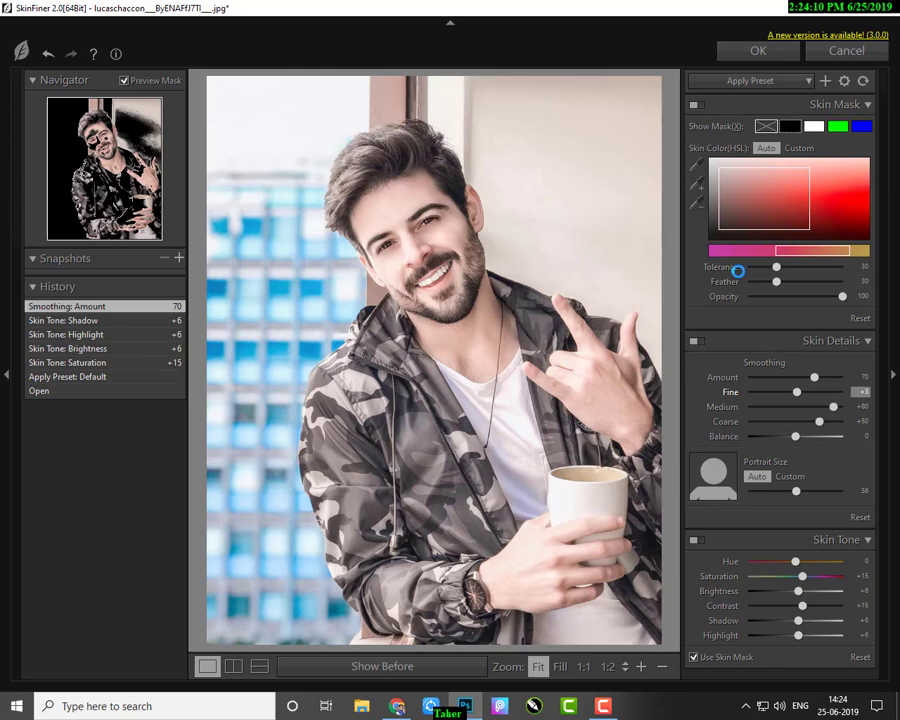
click(754, 52)
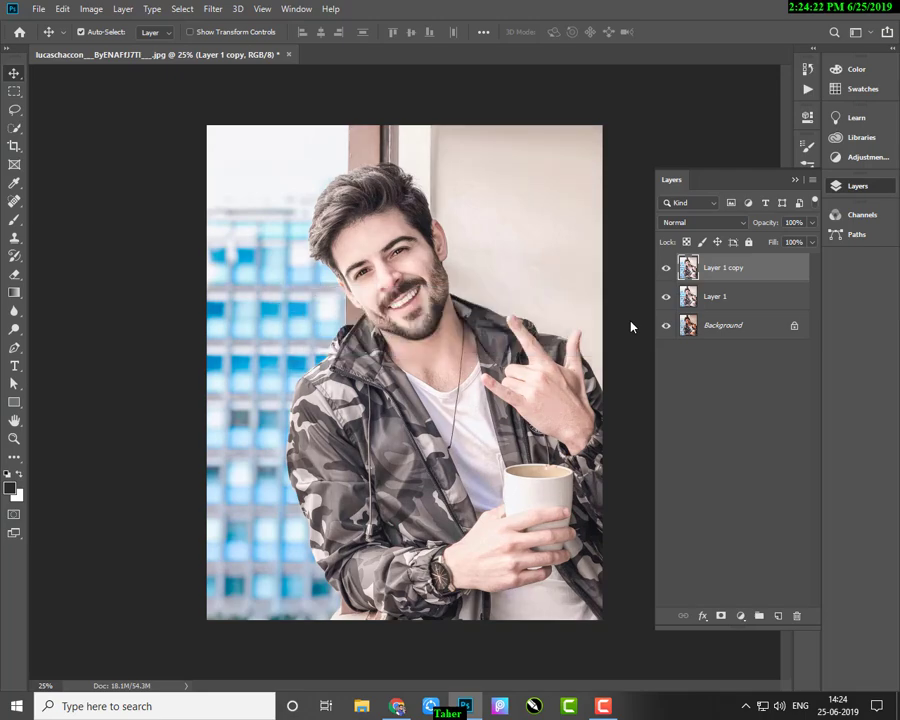
Step: Duplicate to Layer 1 copy 2 and run GREYCstoration noise removal at Strength 80
key(ctrl+j)
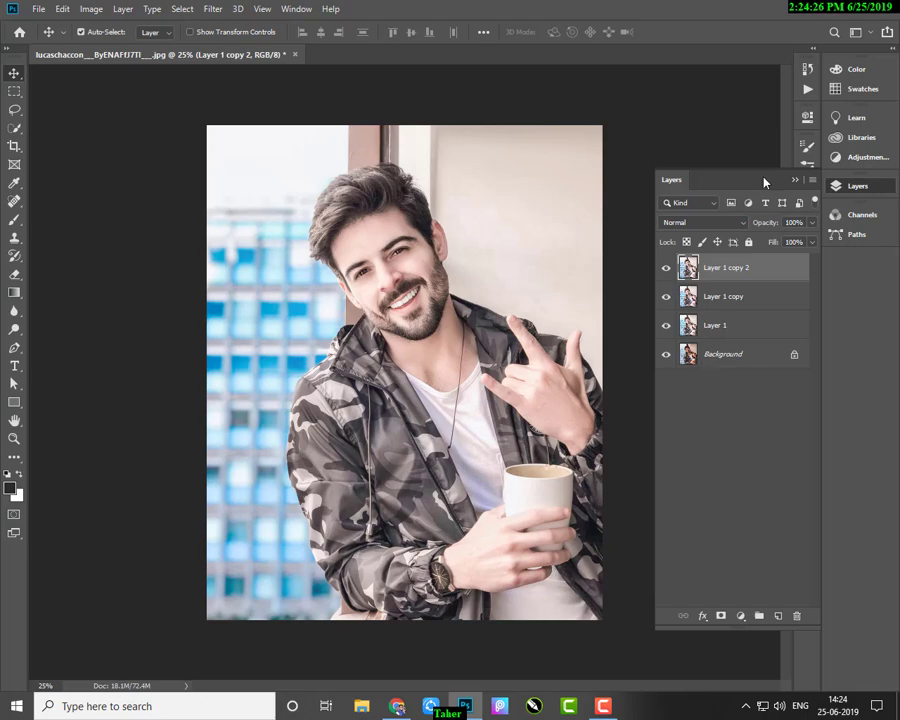
click(216, 12)
mouse_move(224, 208)
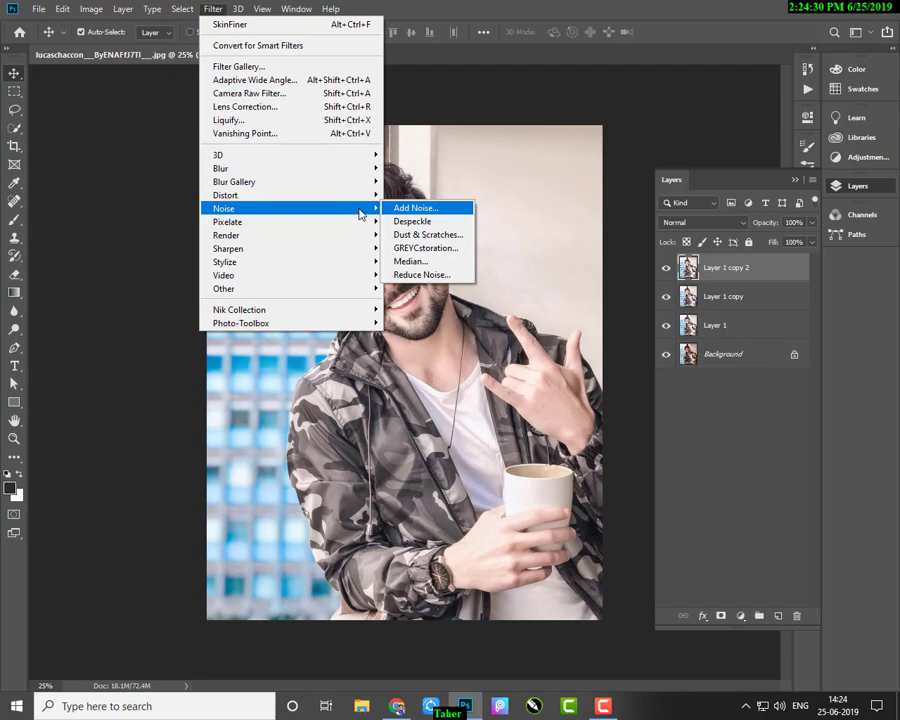
click(408, 249)
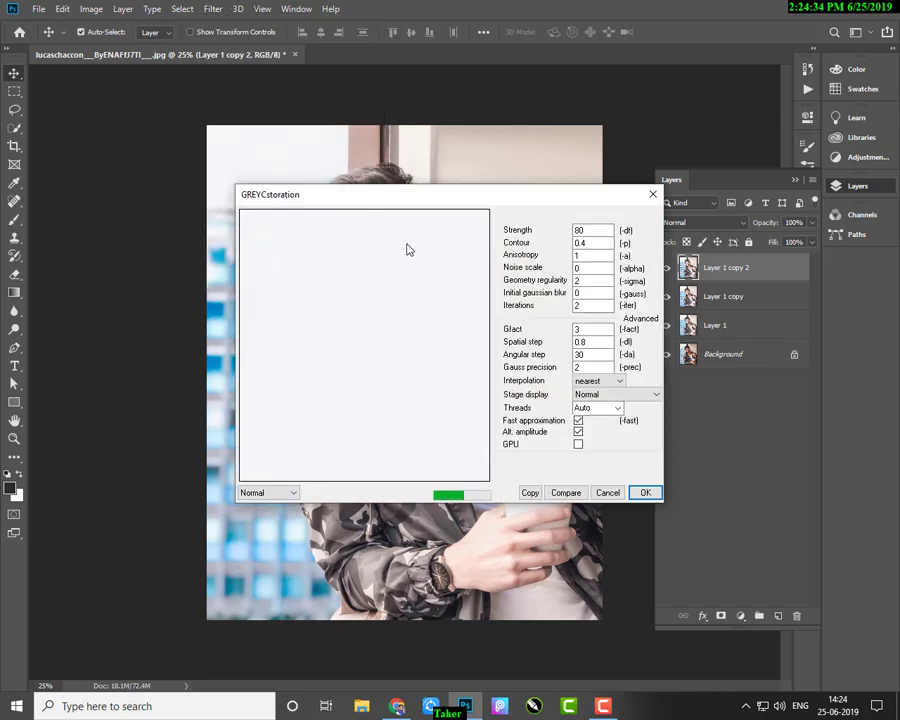
double_click(576, 243)
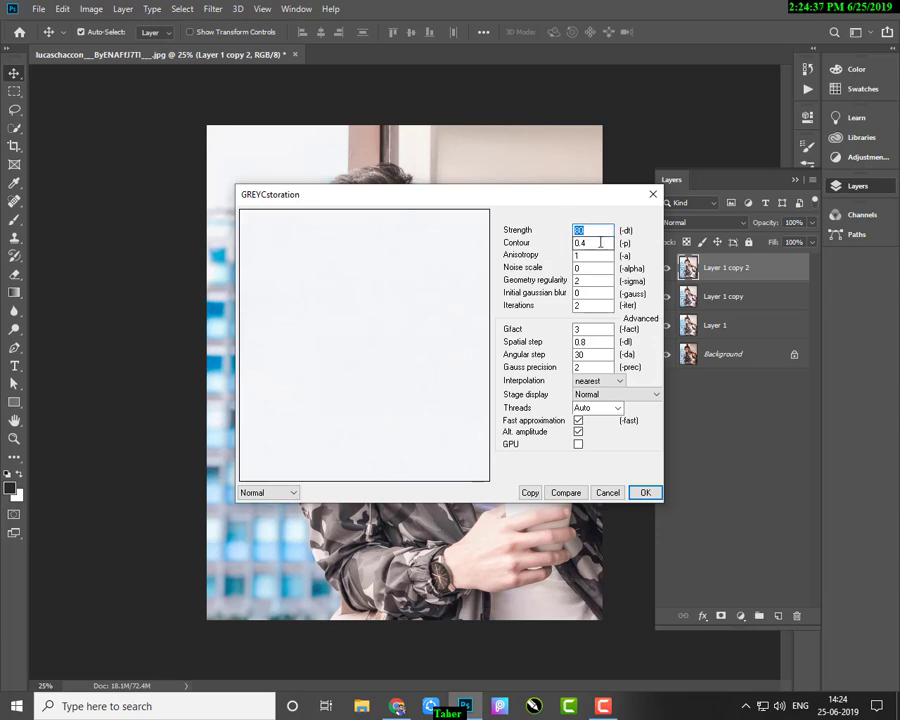
double_click(577, 256)
key(Tab)
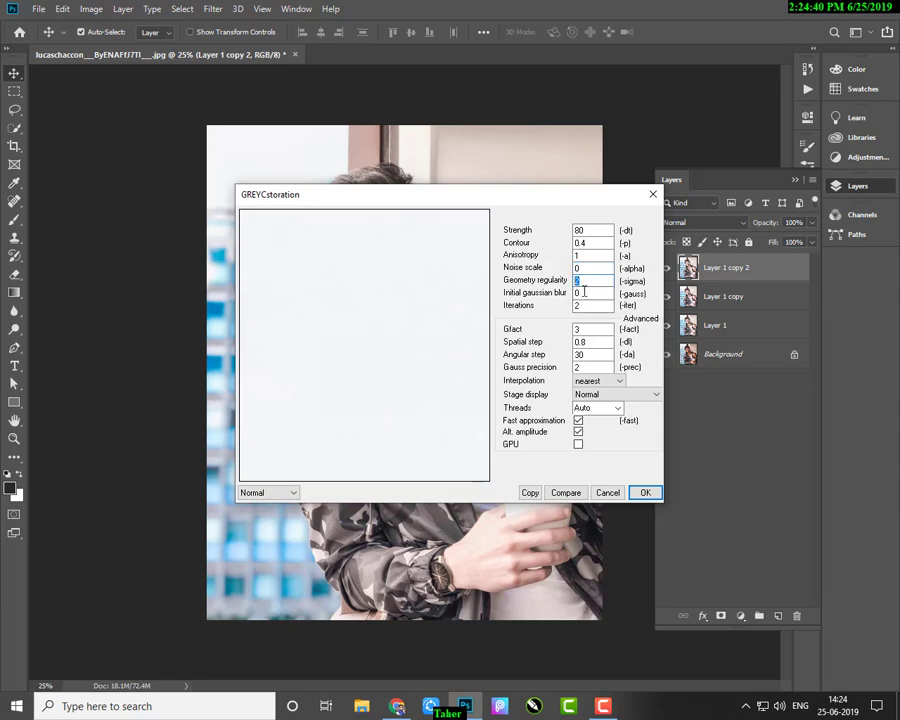
key(Tab)
key(Tab)
key(Tab)
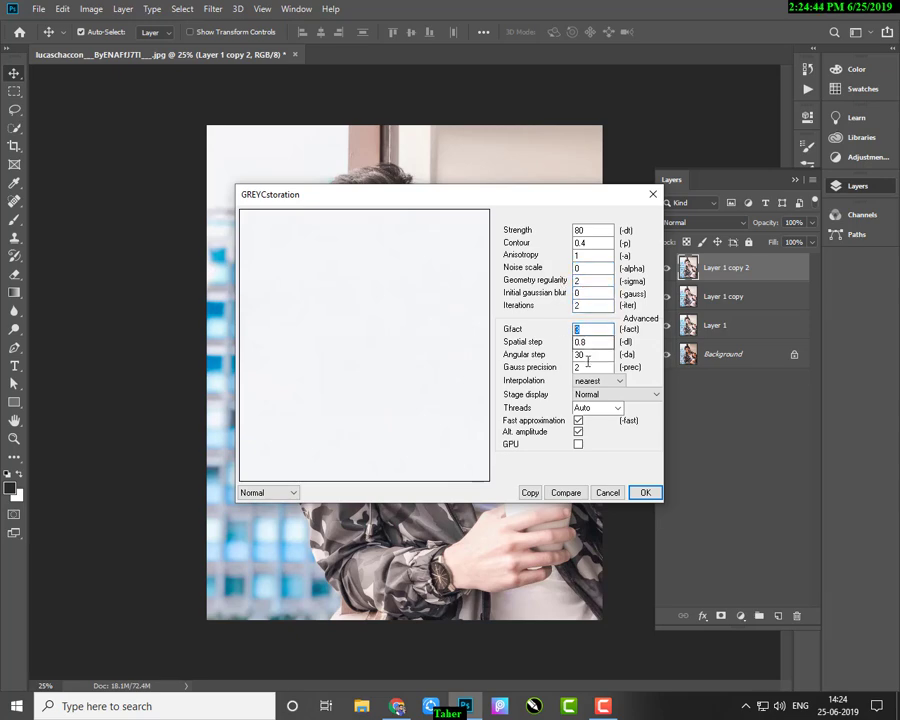
click(640, 491)
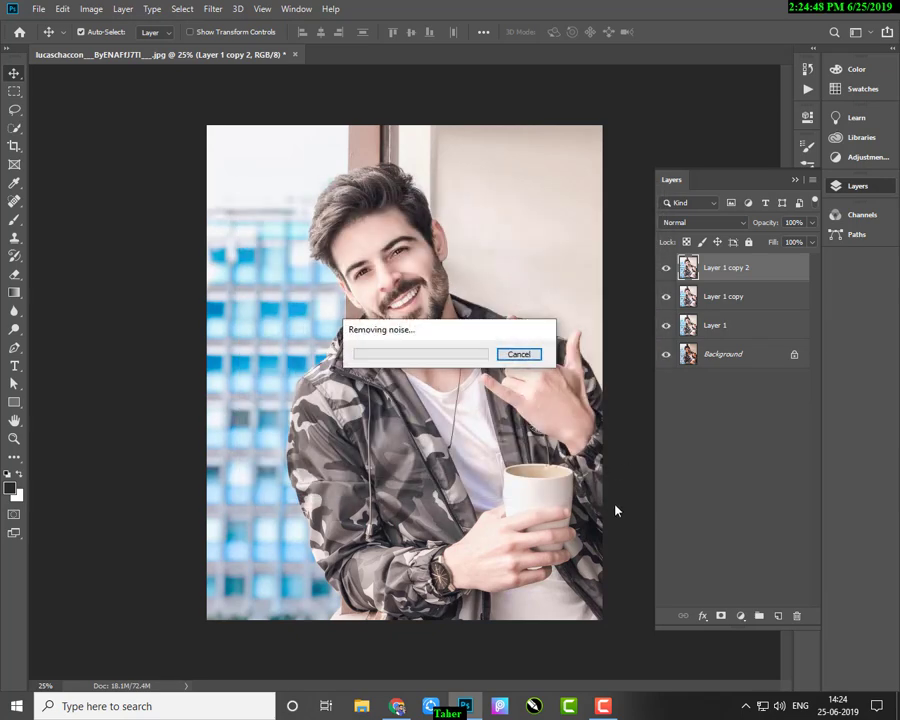
mouse_move(603, 706)
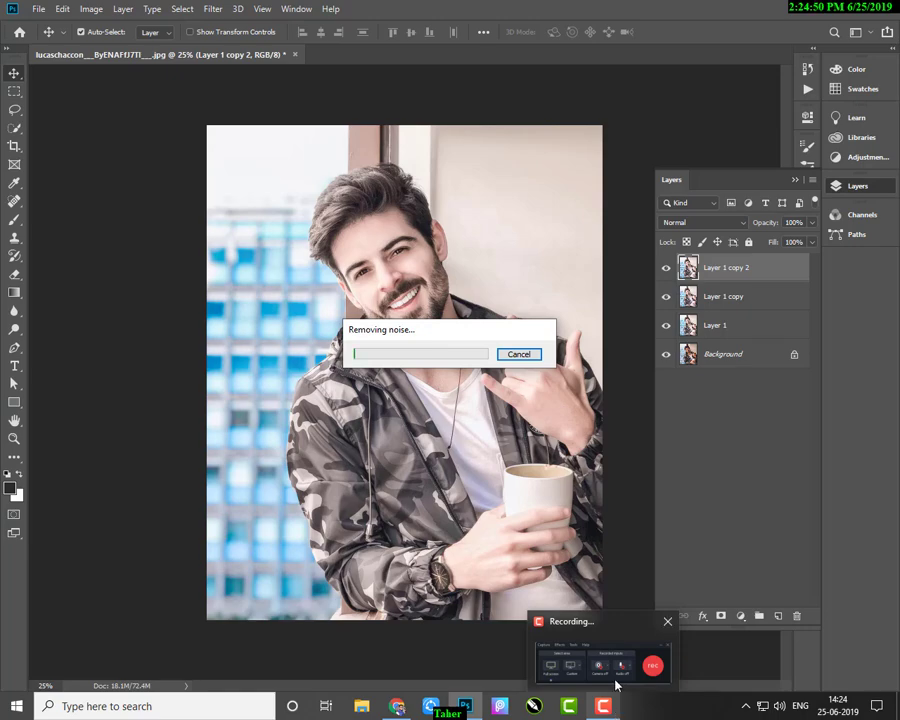
click(613, 680)
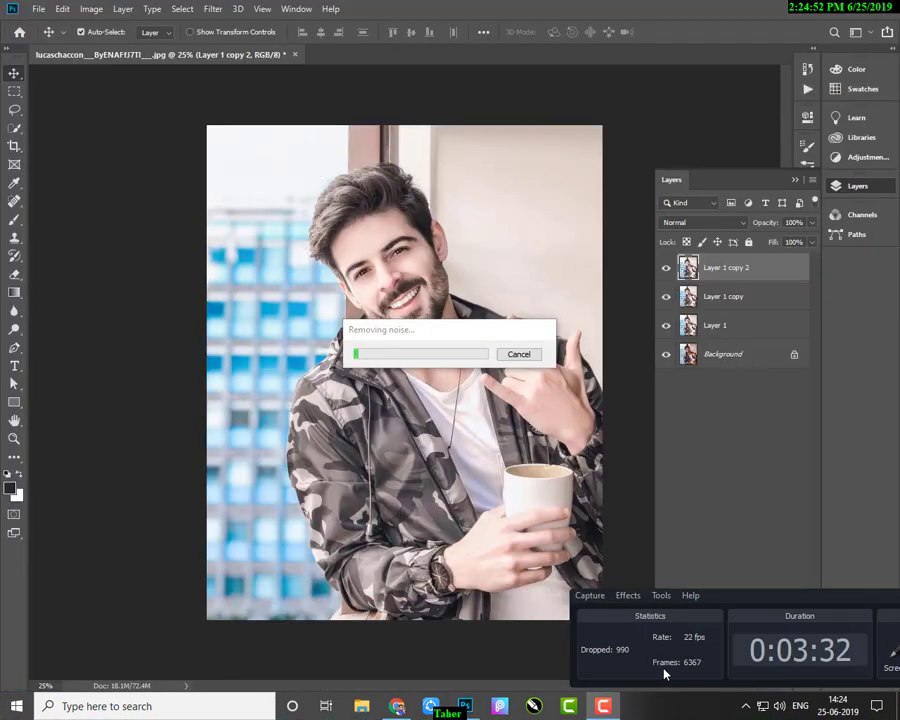
mouse_move(782, 606)
mouse_down()
mouse_move(716, 617)
mouse_move(556, 609)
mouse_up()
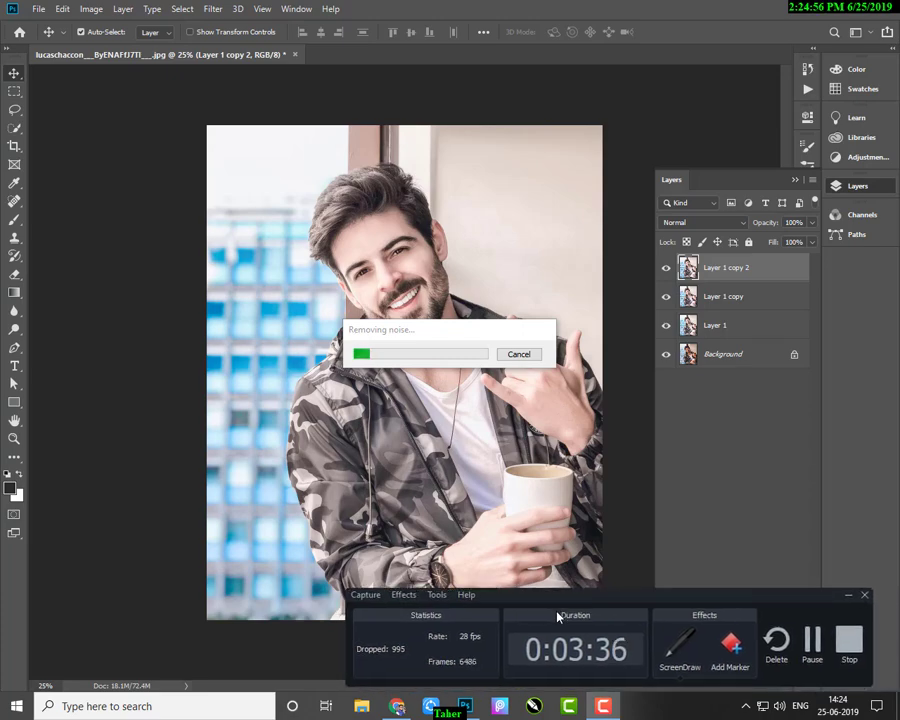
click(811, 648)
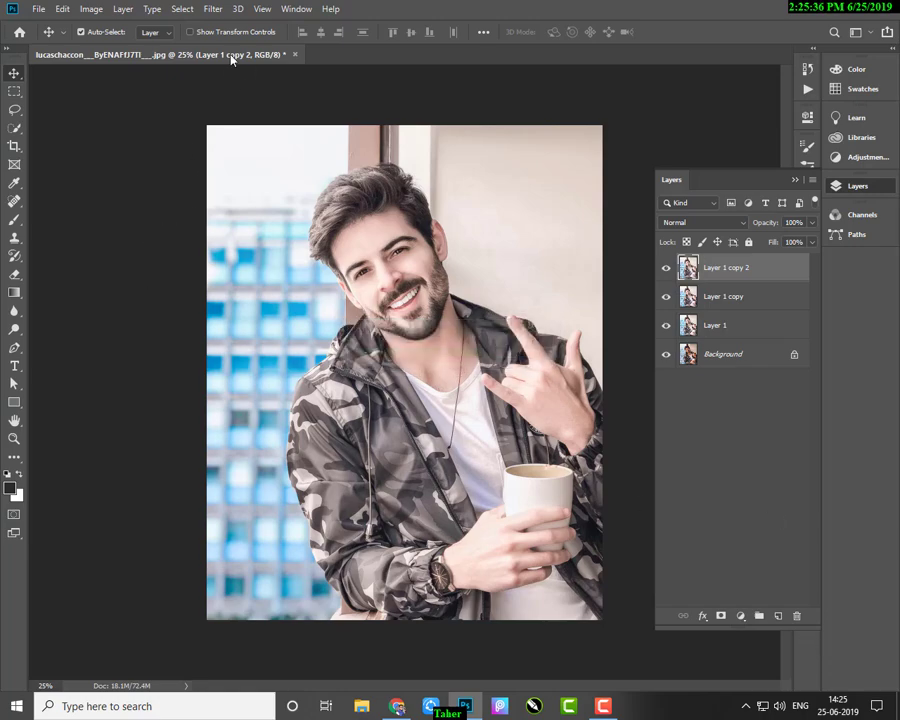
Step: Duplicate to Layer 1 copy 3 and apply Camera Raw sharpening Amount 20, Luminance 10
click(210, 9)
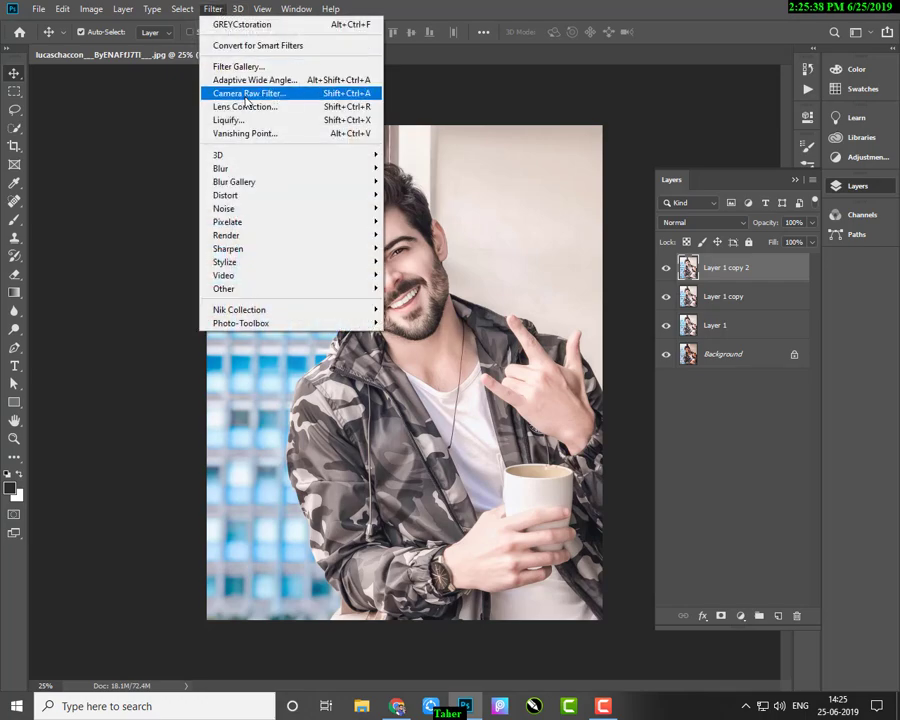
click(212, 9)
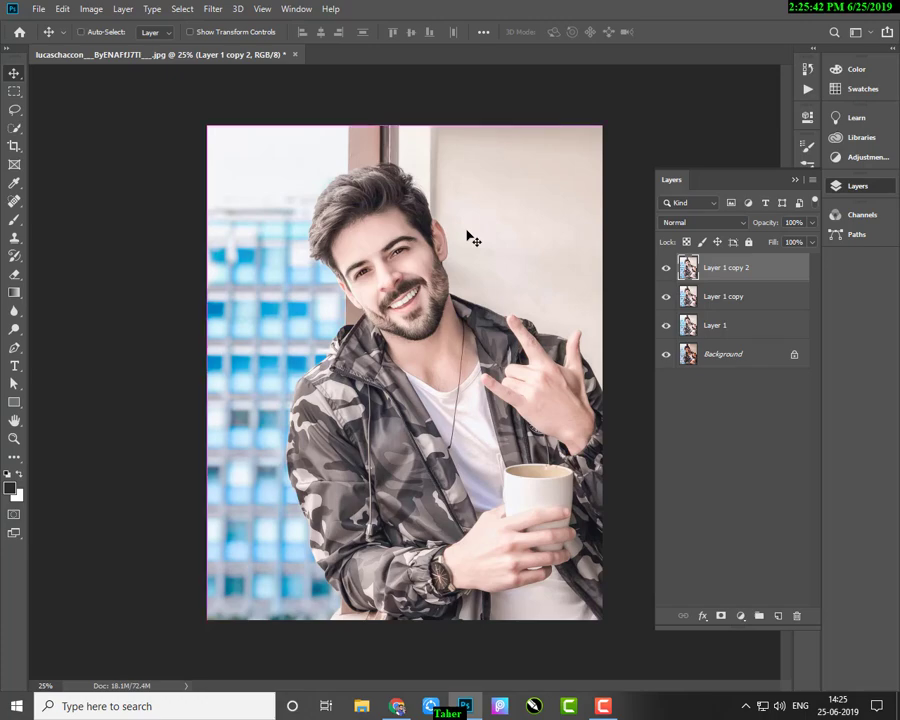
key(ctrl+j)
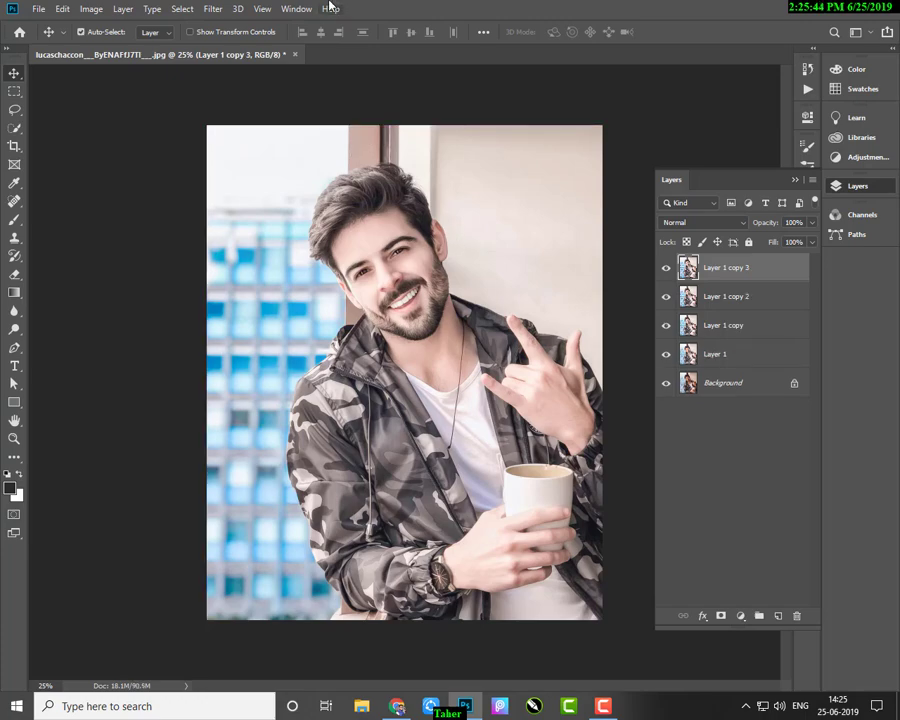
click(212, 9)
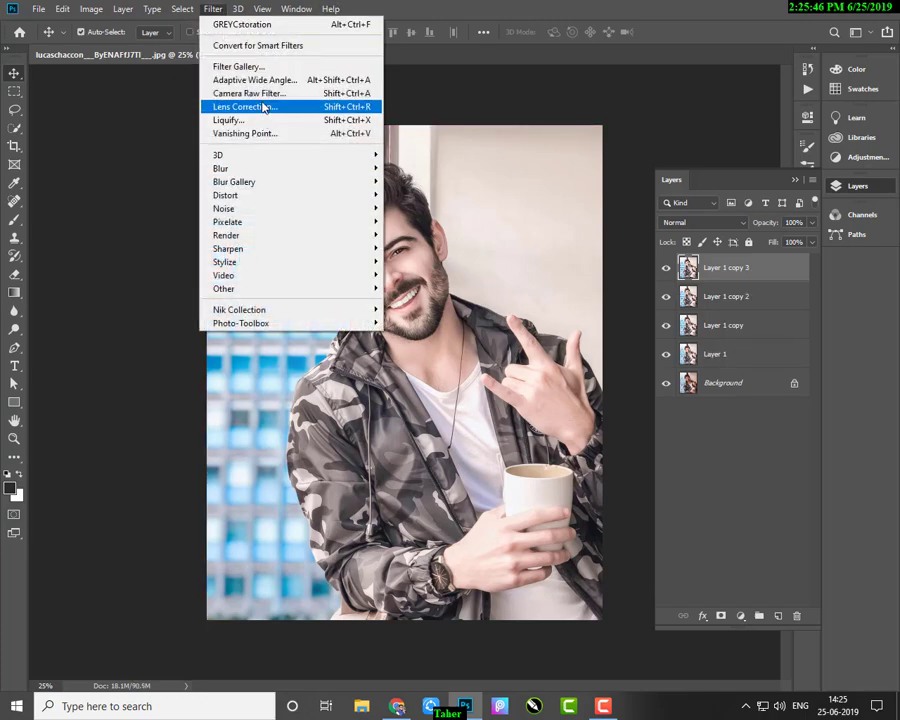
click(264, 94)
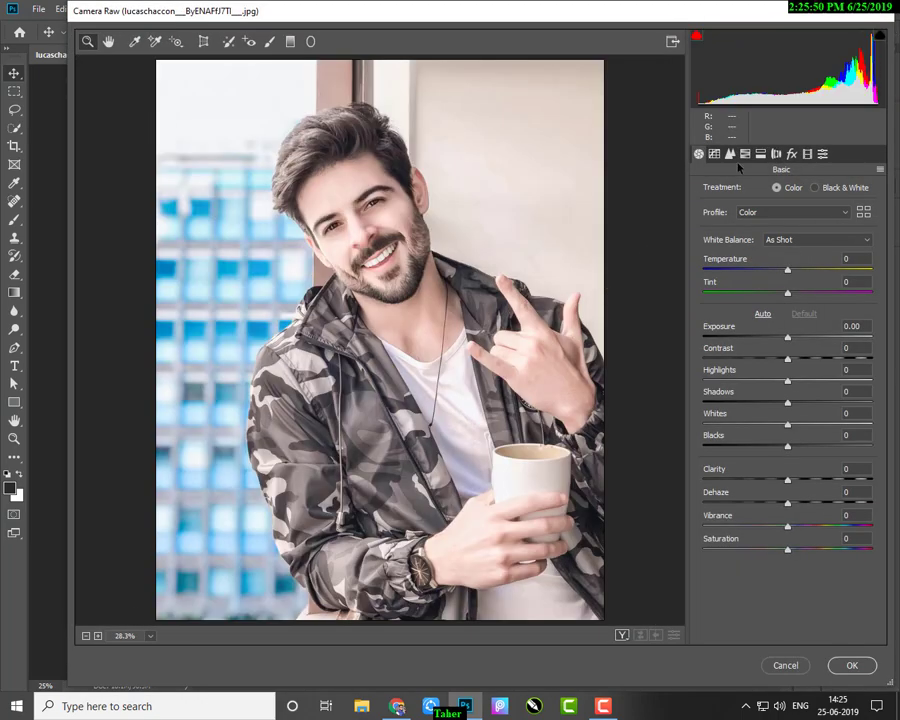
click(737, 156)
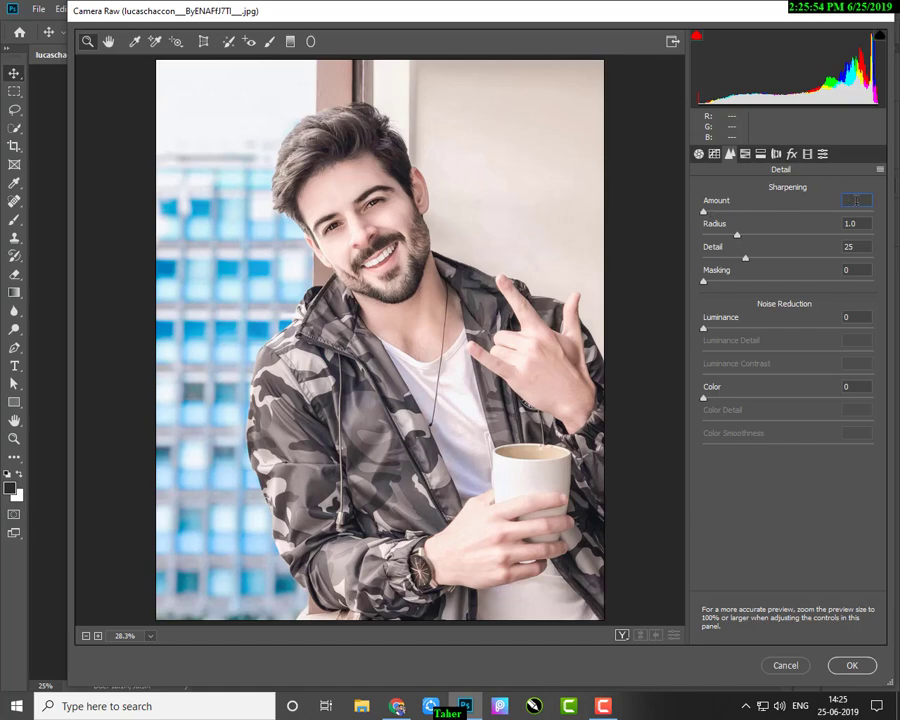
text(20)
click(848, 317)
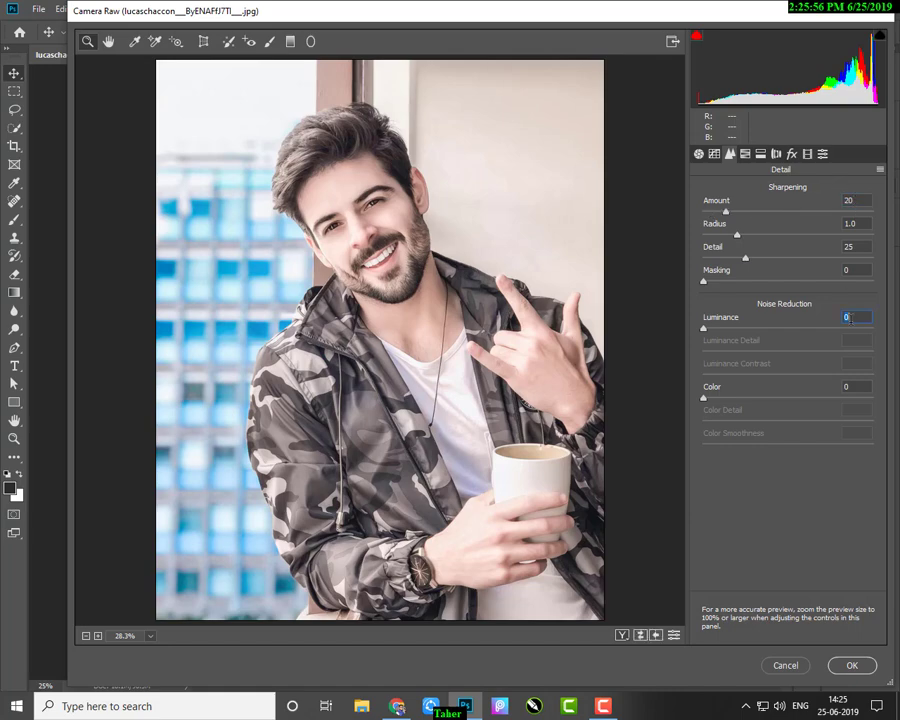
text(10)
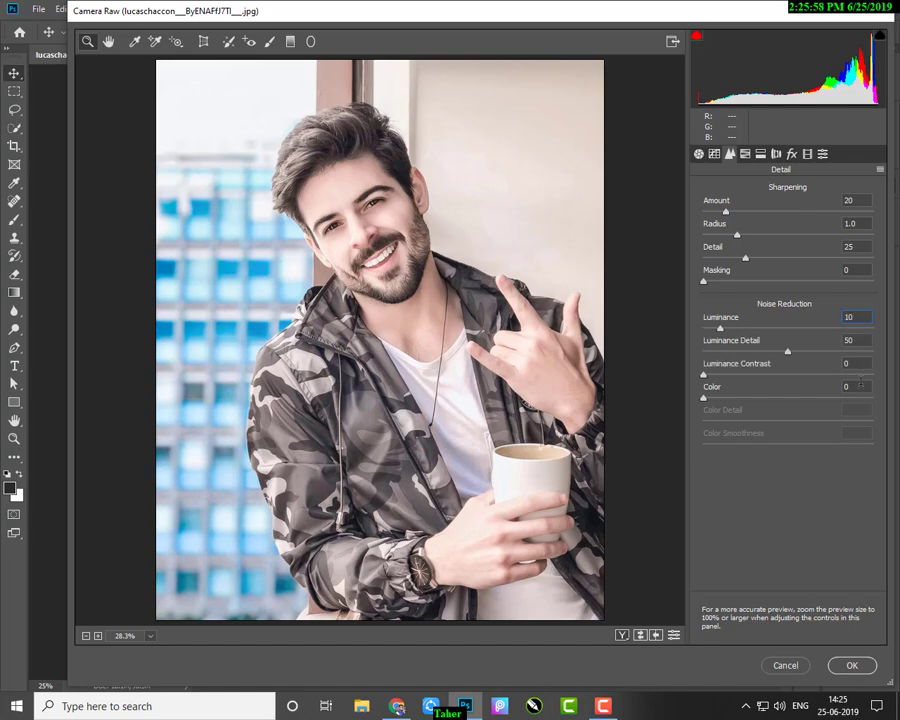
click(849, 665)
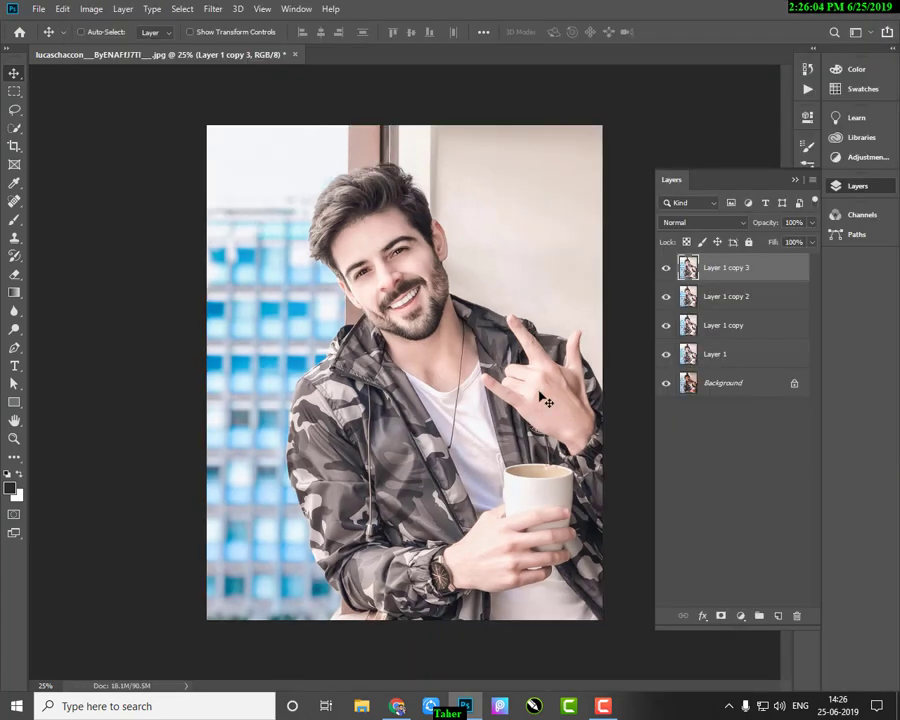
Step: Duplicate to Layer 1 copy 4 and launch Nik Color Efex Pro 4 on it
key(ctrl+j)
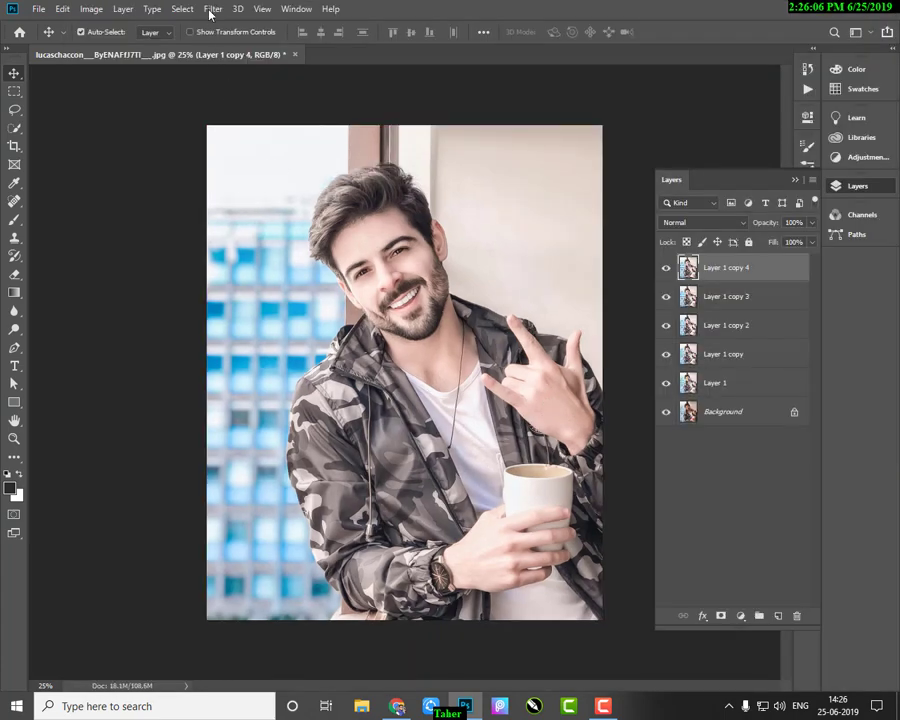
click(212, 9)
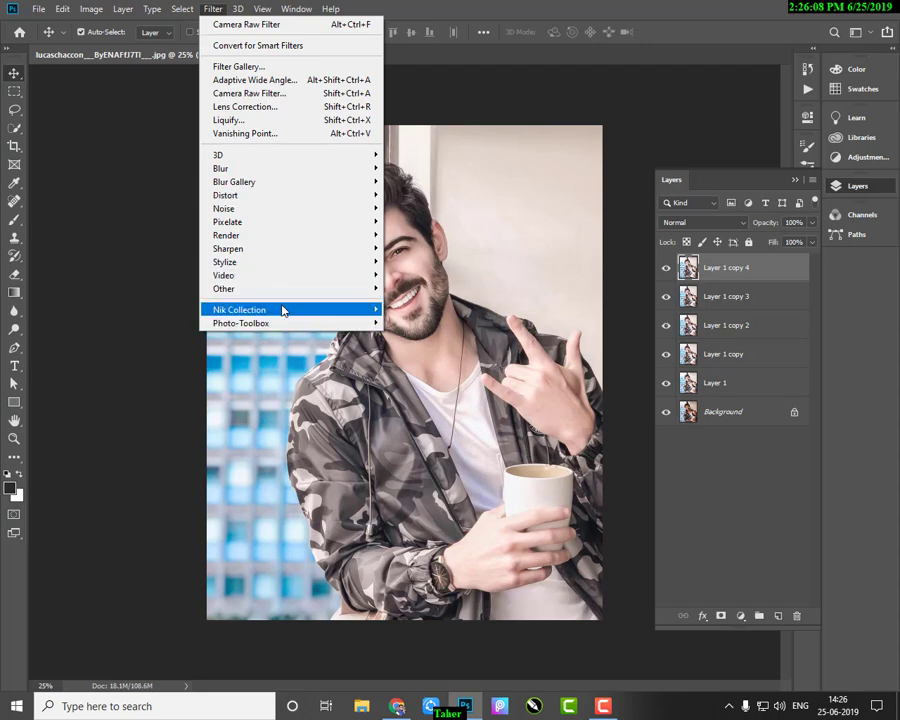
click(440, 321)
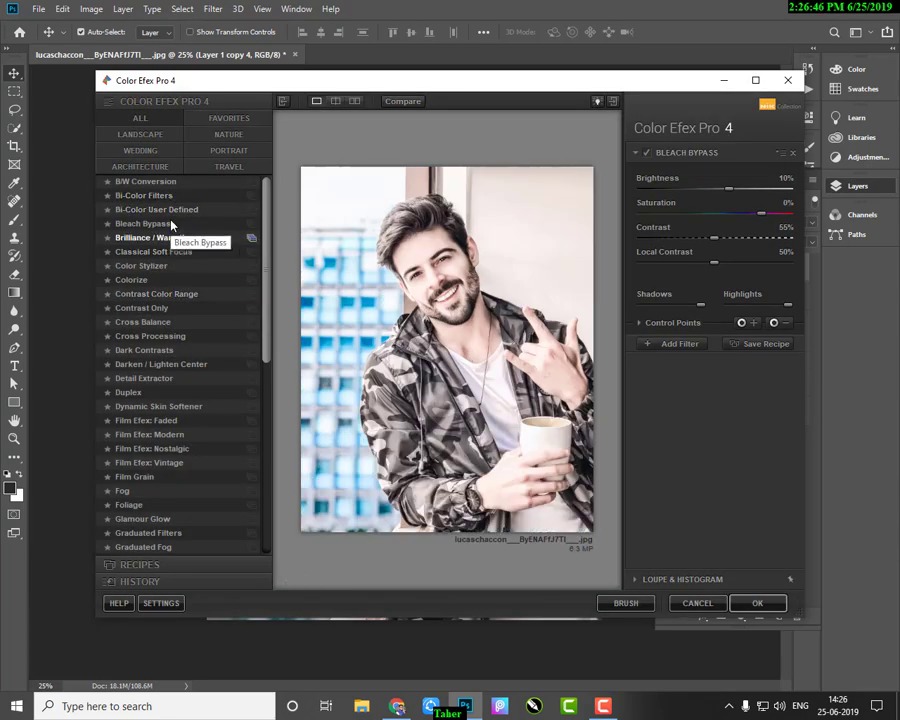
Step: Choose Bleach Bypass with Saturation 0%, Contrast 20%, Shadows 8% and Highlights 33%
click(155, 229)
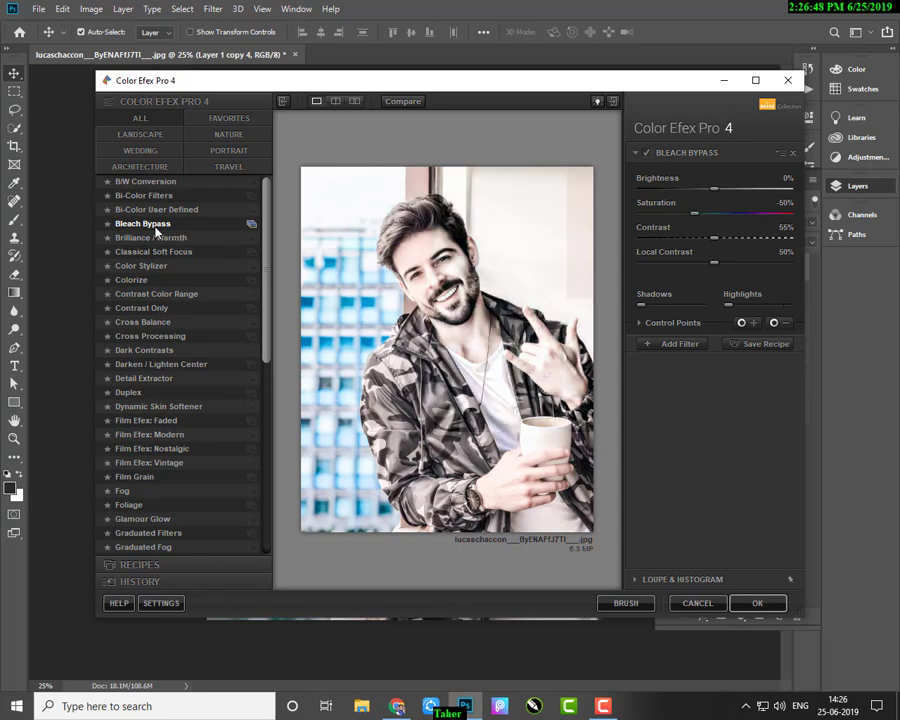
click(706, 214)
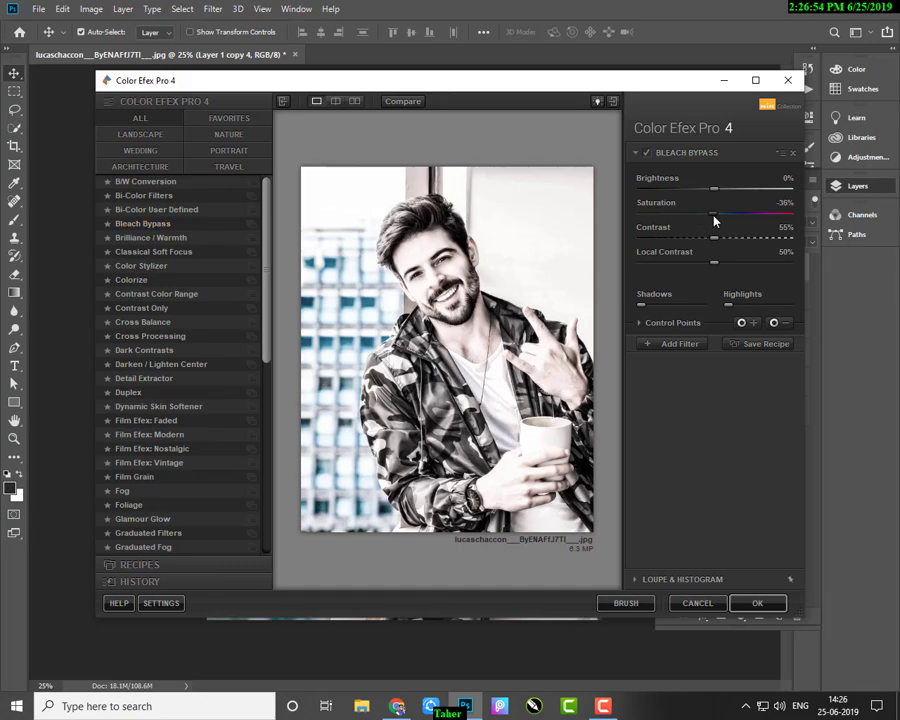
drag(714, 220, 758, 224)
drag(758, 227, 755, 226)
drag(716, 242, 629, 245)
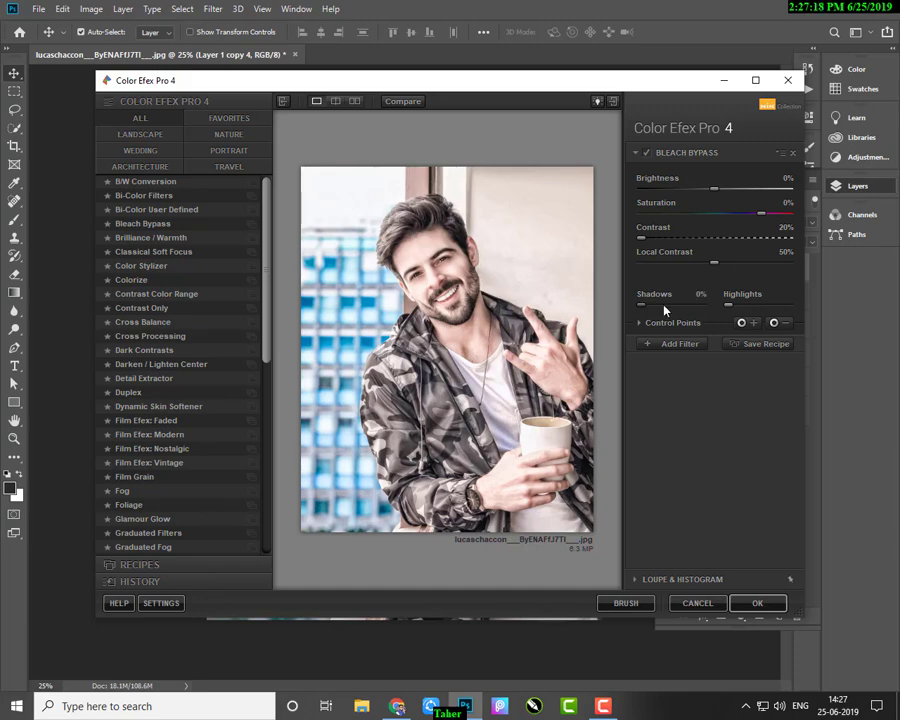
drag(641, 304, 645, 304)
drag(732, 308, 813, 313)
Step: Raise Bleach Bypass brightness to 5% and apply the effect to the layer
click(716, 192)
drag(716, 192, 717, 192)
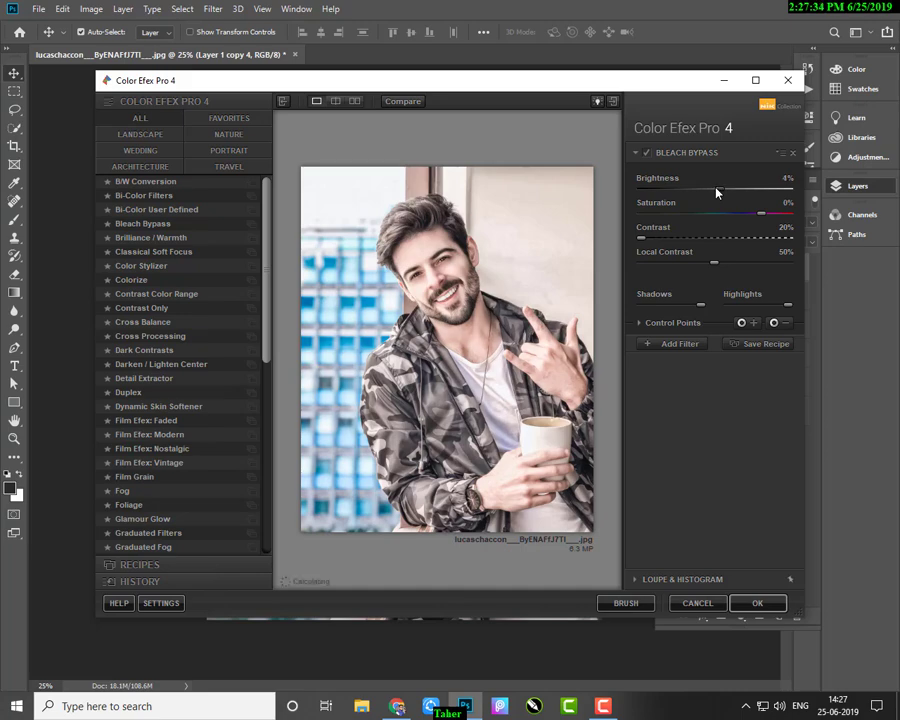
click(716, 192)
click(752, 608)
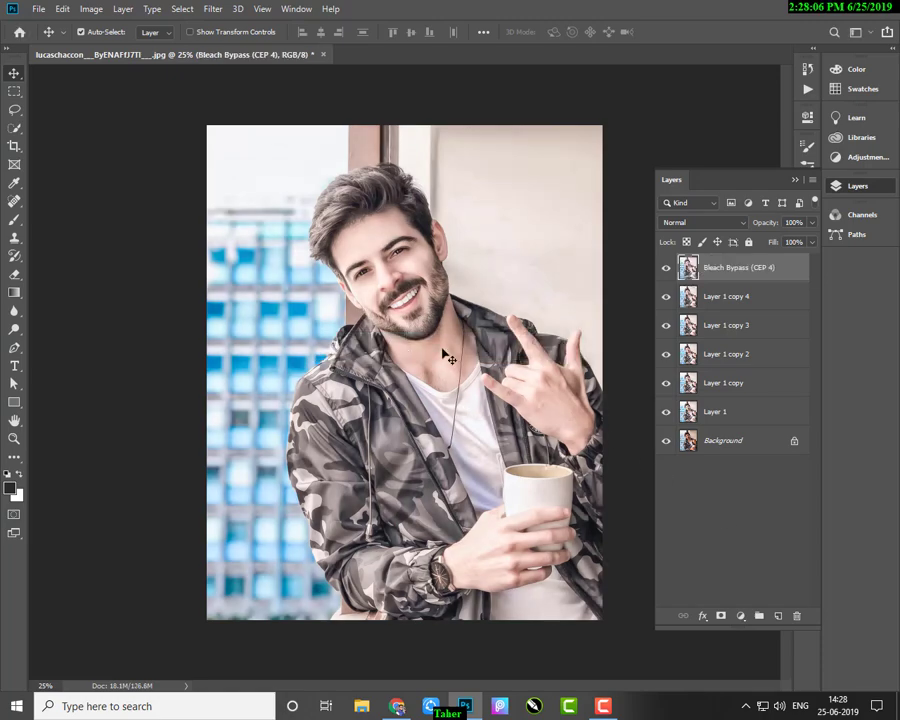
Step: Group Layer 1 through Bleach Bypass (CEP 4) into Group 1 with Ctrl+G
shift+click(722, 415)
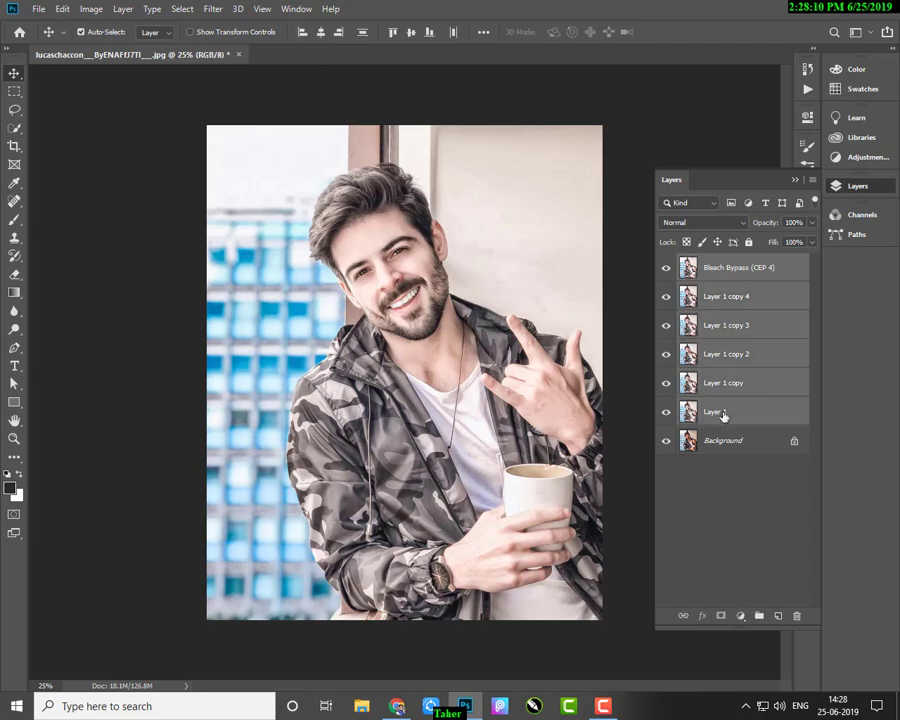
key(ctrl+g)
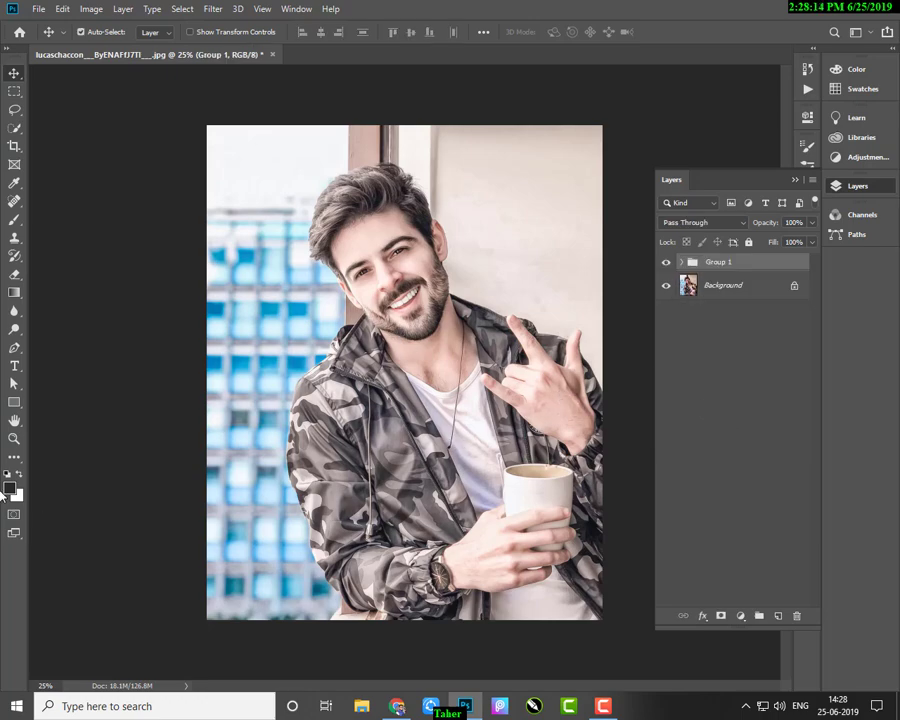
Step: Start Place Embedded and browse to Downloads > SHAREit > vivo 1818 > Documents > mix png with large thumbnails
click(33, 8)
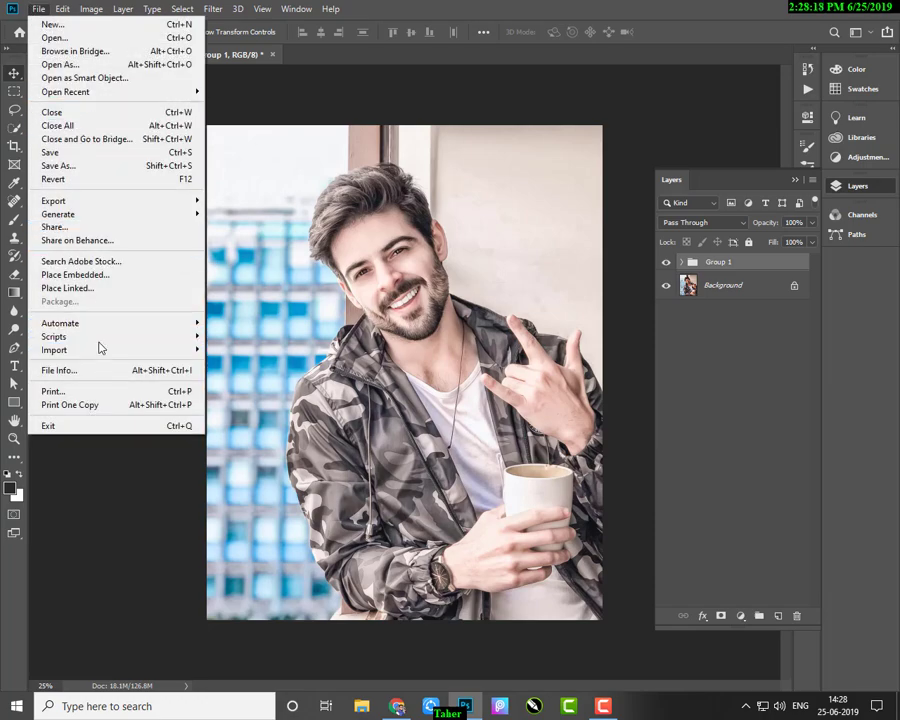
click(97, 275)
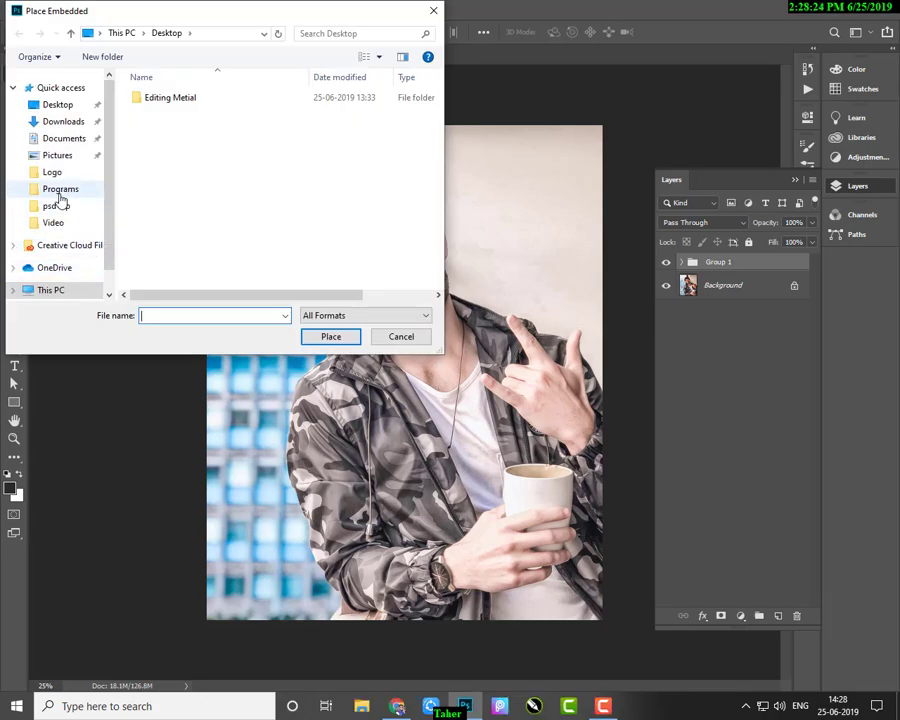
click(58, 122)
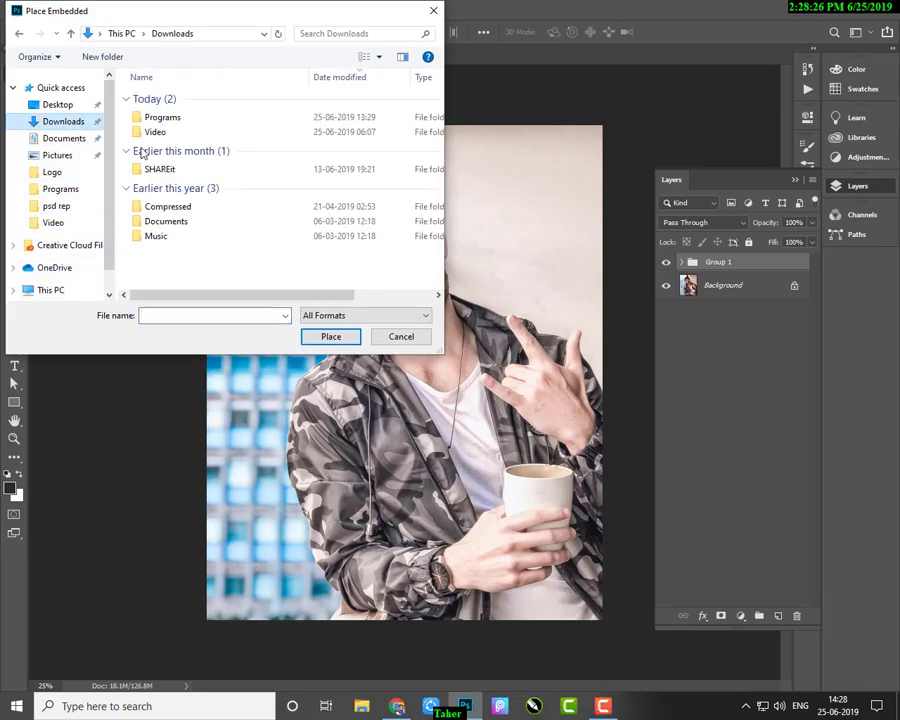
double_click(180, 172)
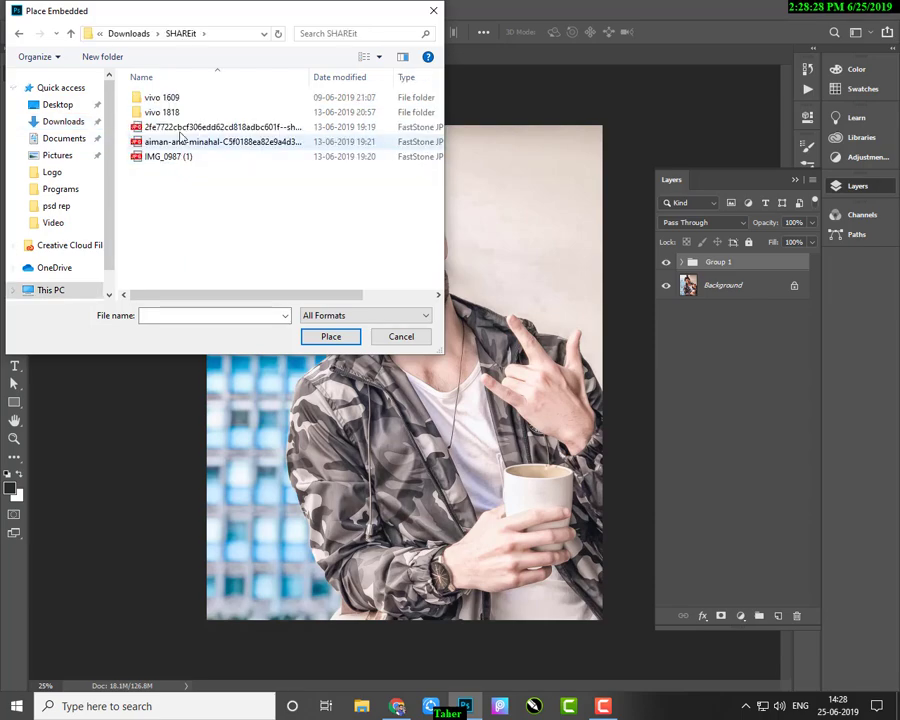
double_click(177, 114)
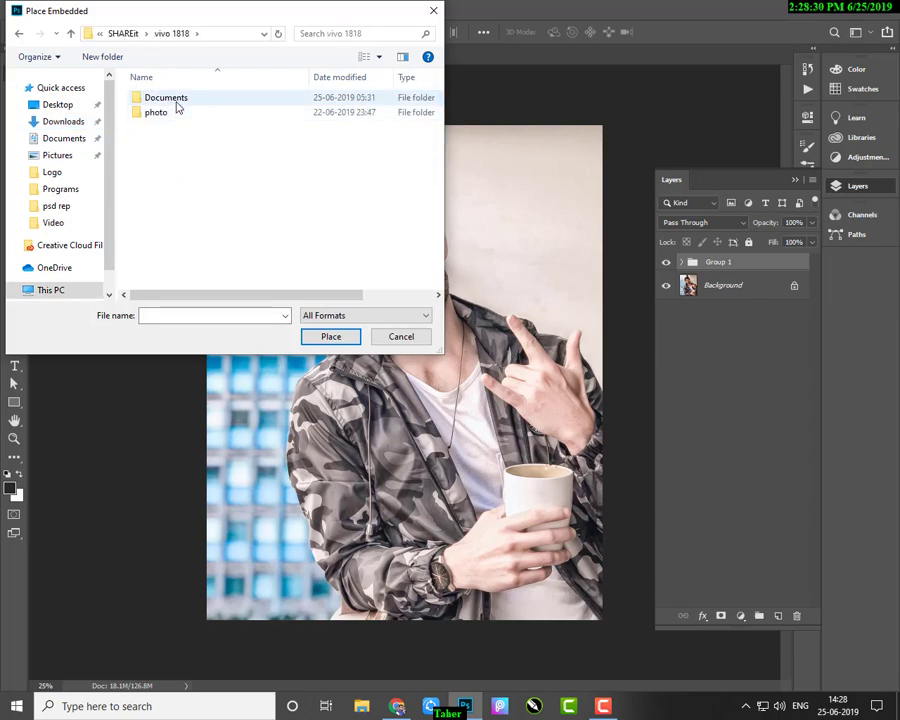
double_click(176, 99)
double_click(160, 142)
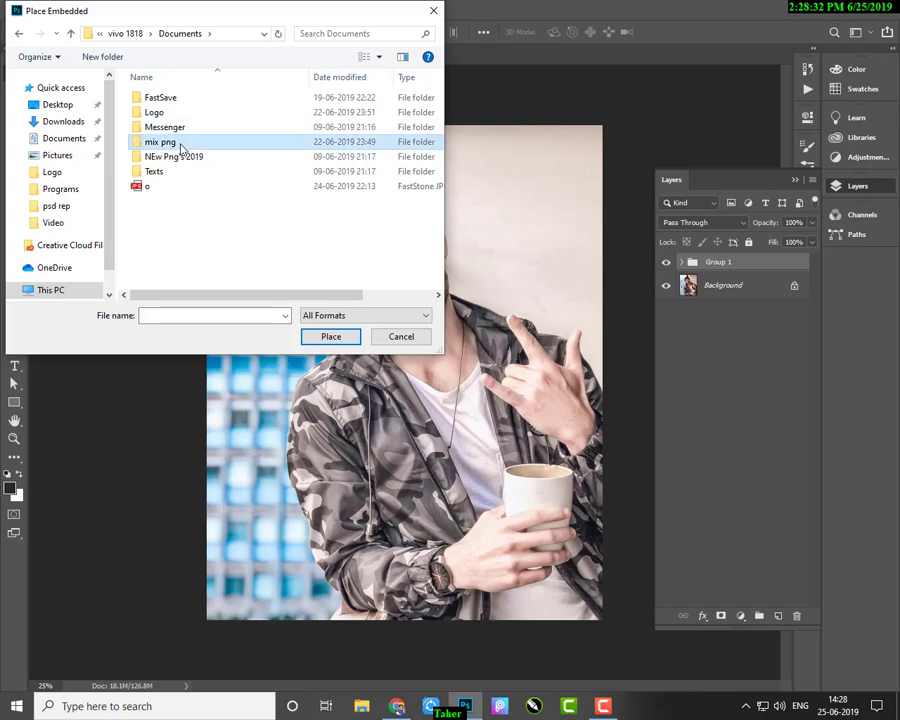
click(380, 57)
drag(384, 133, 386, 14)
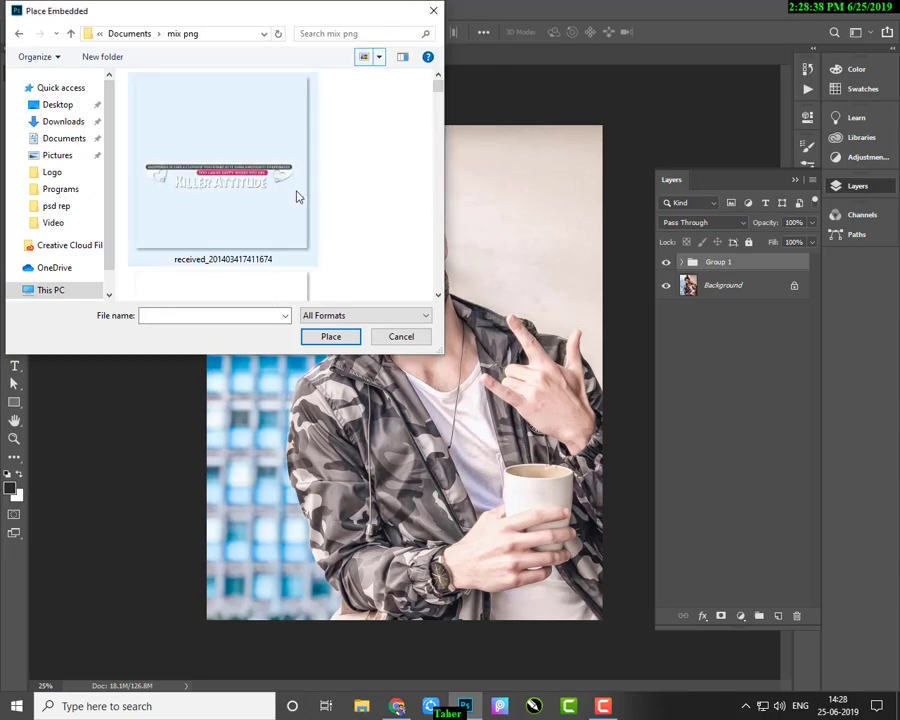
Step: Place the 'moving forward' quote PNG and position it near the poster's bottom
scroll(292, 205, down, 2)
scroll(250, 215, down, 2)
scroll(233, 223, down, 2)
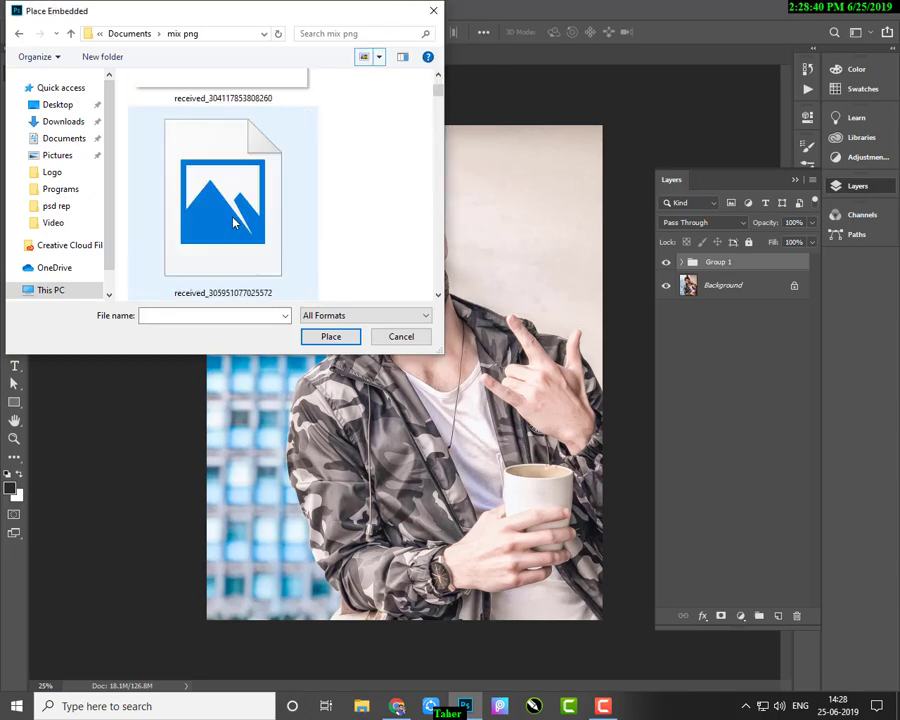
scroll(233, 223, down, 2)
scroll(233, 223, down, 2)
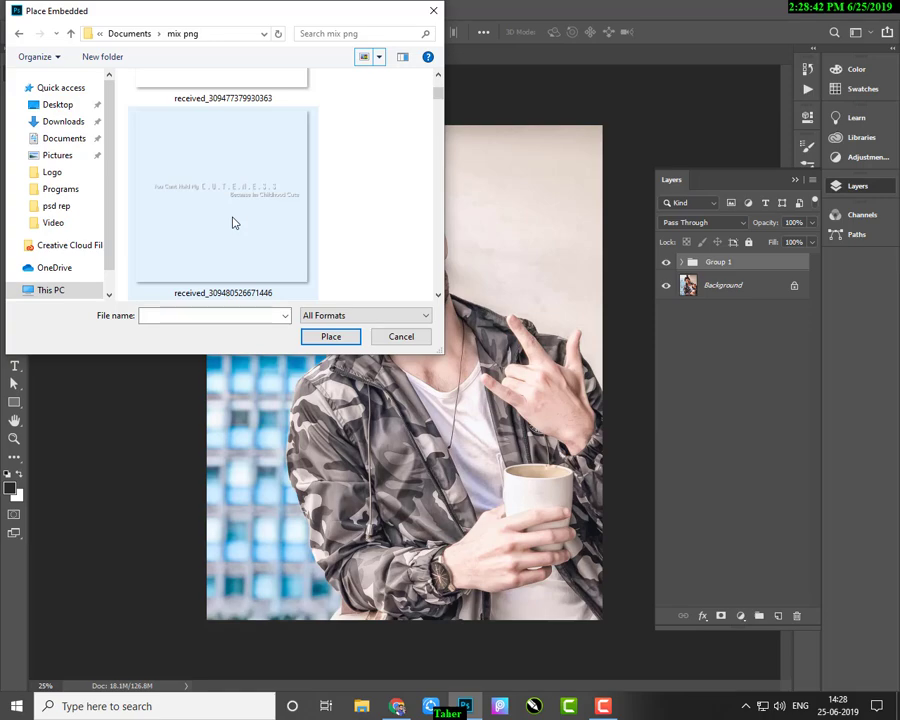
scroll(233, 223, down, 2)
scroll(233, 223, down, 2)
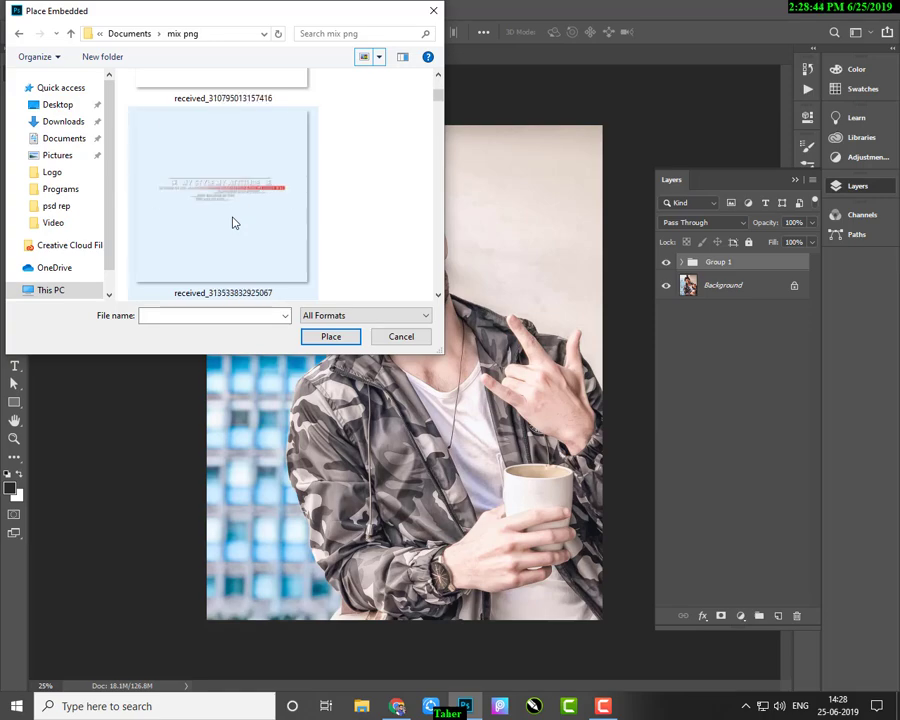
scroll(233, 223, down, 2)
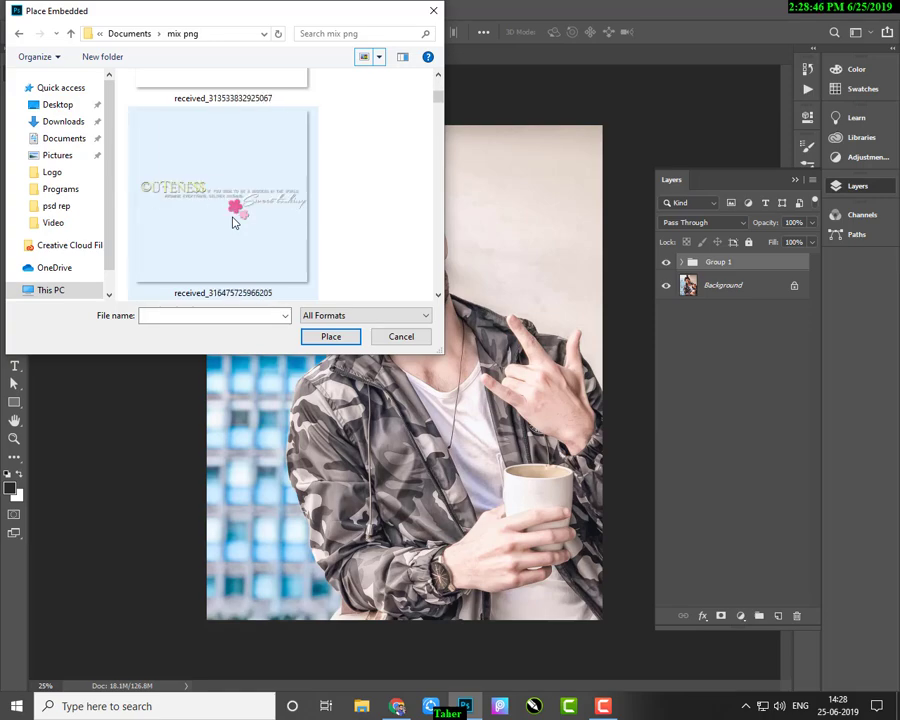
scroll(233, 223, down, 2)
scroll(233, 223, down, 2)
scroll(233, 223, down, 2)
scroll(233, 223, down, 2)
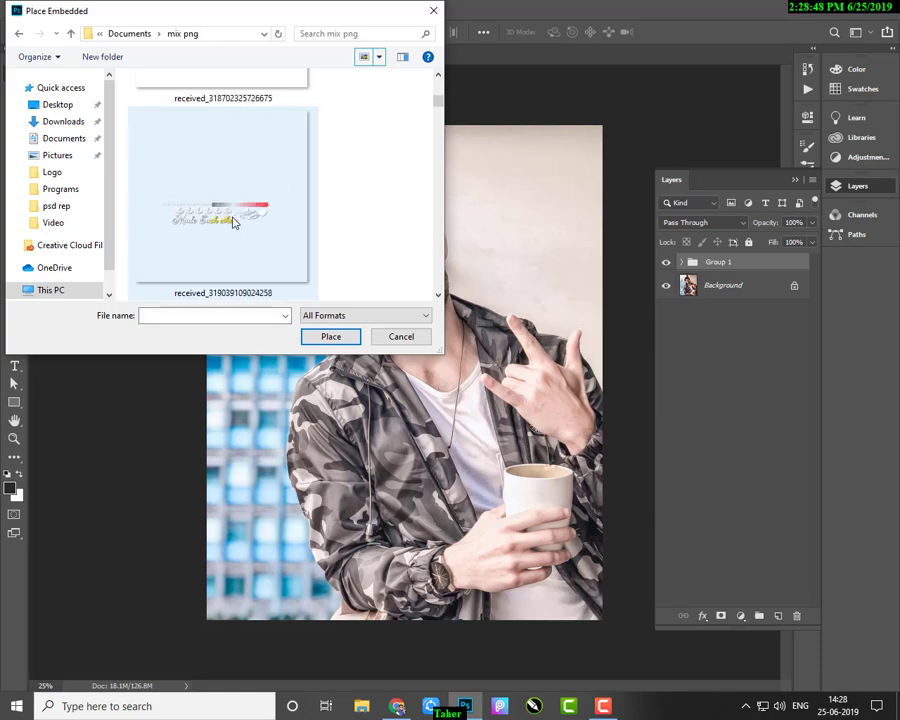
scroll(233, 223, down, 2)
scroll(233, 223, up, 3)
scroll(233, 223, up, 2)
scroll(233, 223, up, 2)
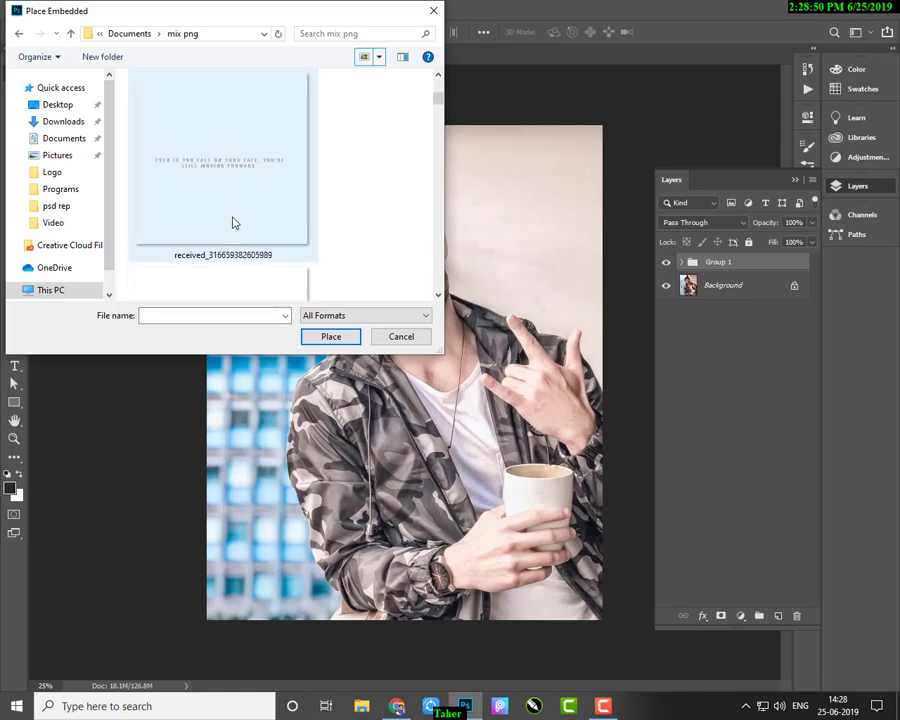
click(235, 213)
click(331, 336)
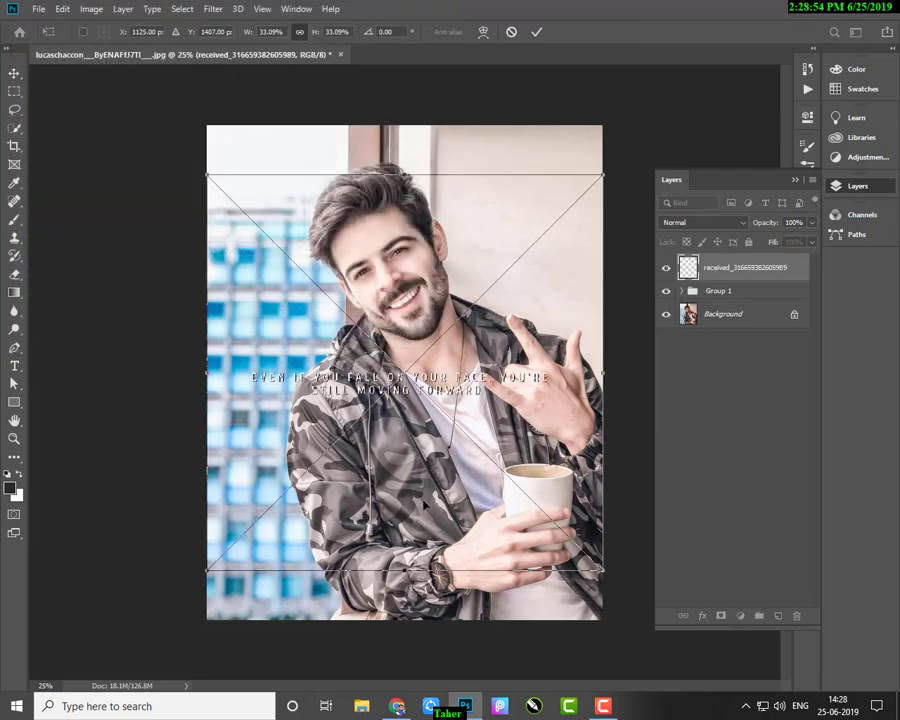
mouse_move(418, 485)
mouse_down()
mouse_move(428, 571)
mouse_move(380, 562)
mouse_up()
click(14, 72)
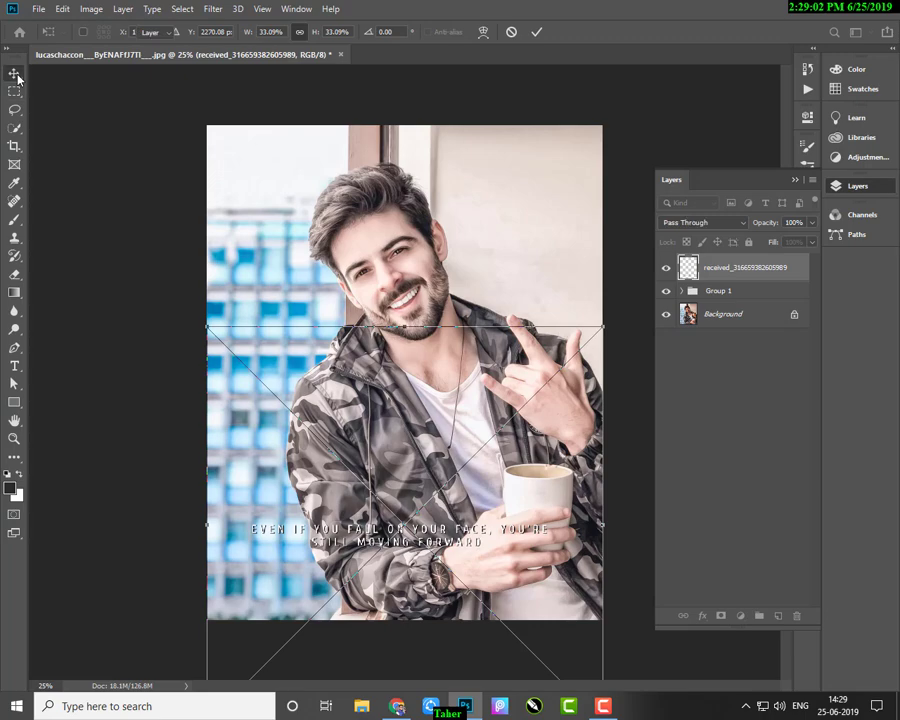
Step: Place the 'getting ahead is getting started' quote PNG into the poster
click(37, 9)
click(75, 274)
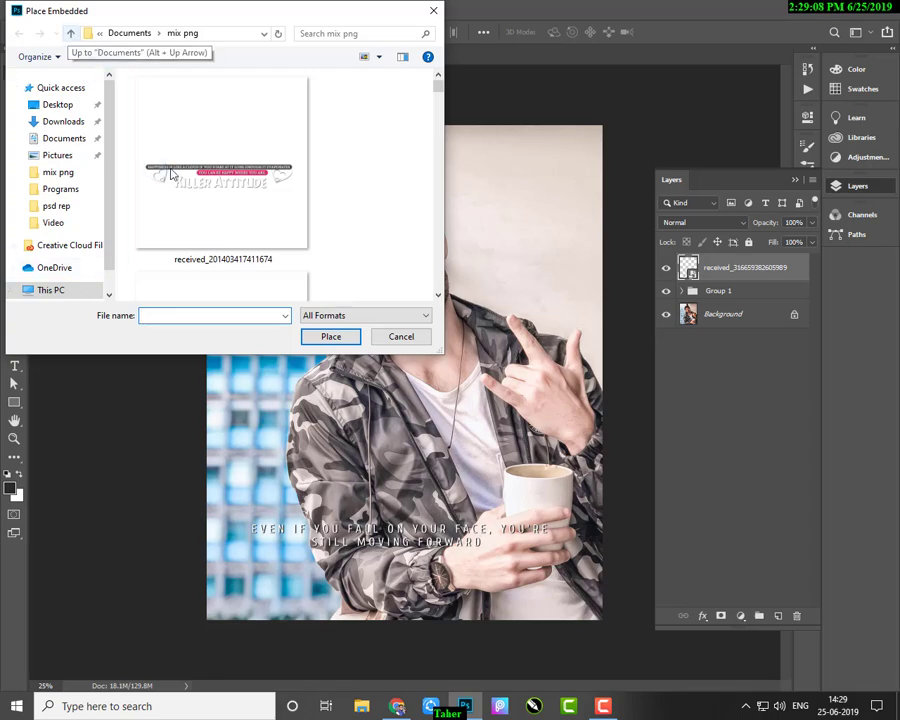
scroll(177, 179, down, 2)
scroll(177, 179, down, 2)
click(193, 249)
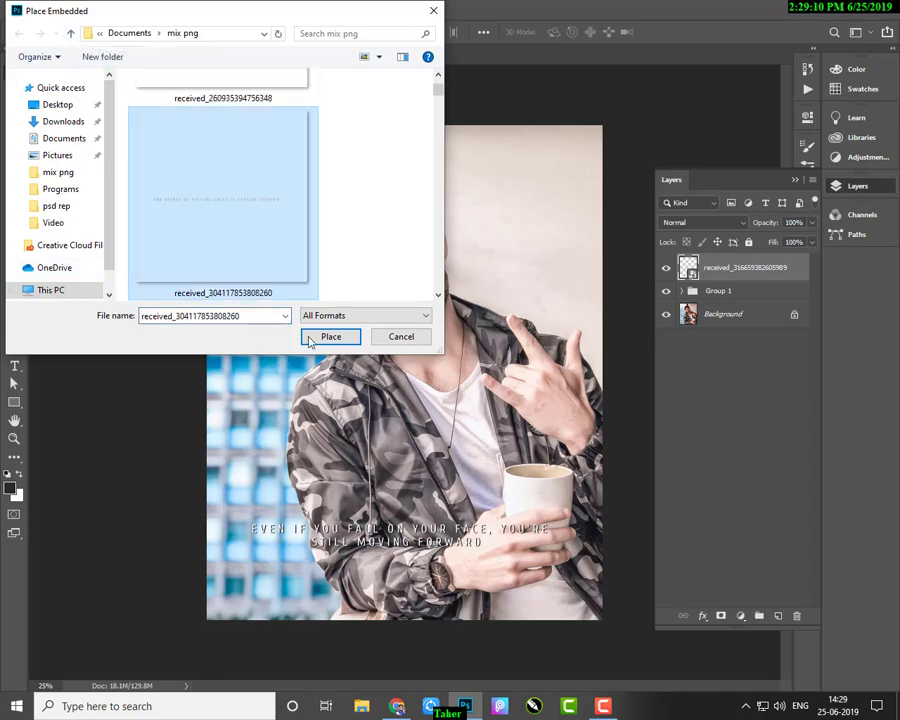
click(318, 343)
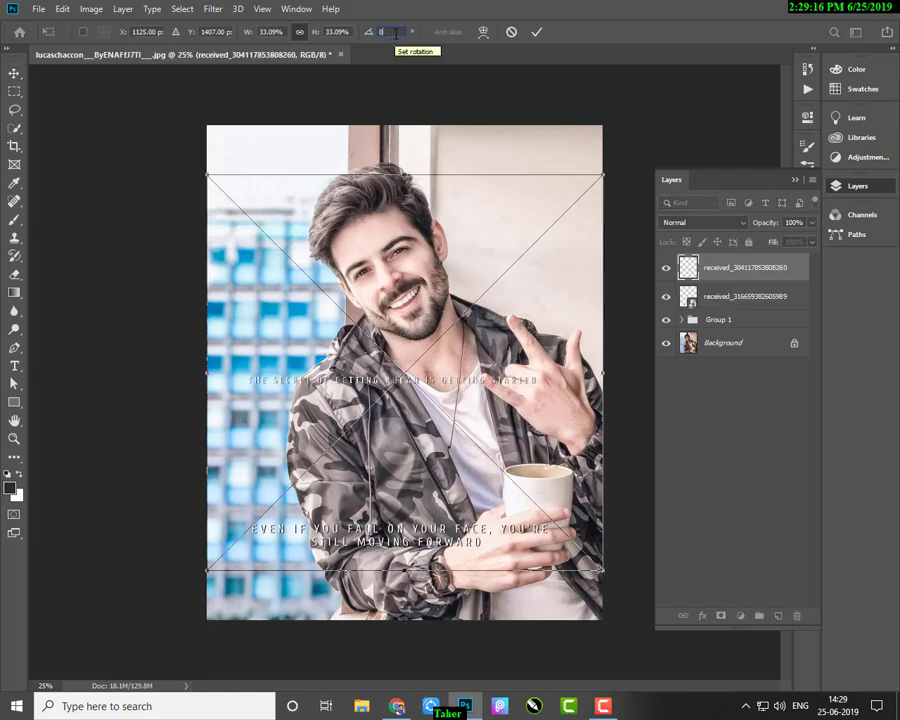
Step: Rotate the quote 90°, shrink it to about 24%, and commit it at the upper right edge
click(395, 32)
text(9)
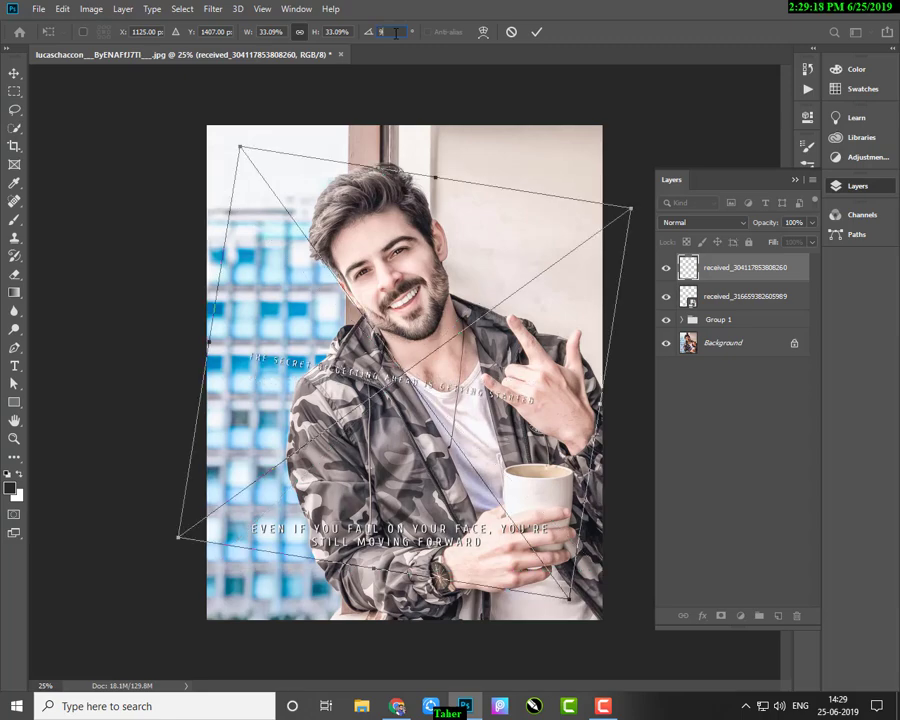
text(0)
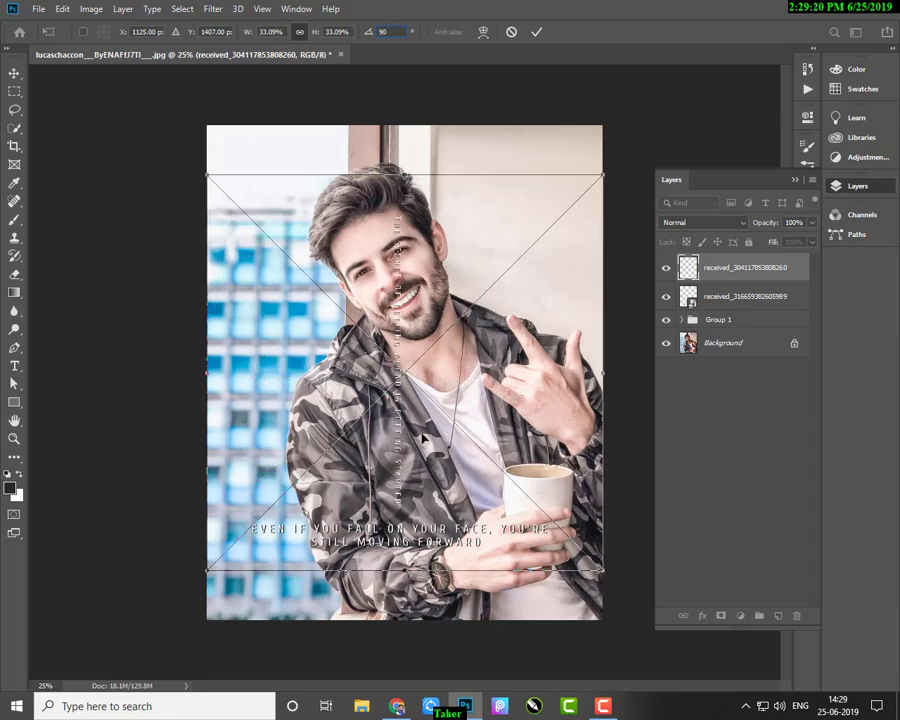
drag(491, 173, 478, 288)
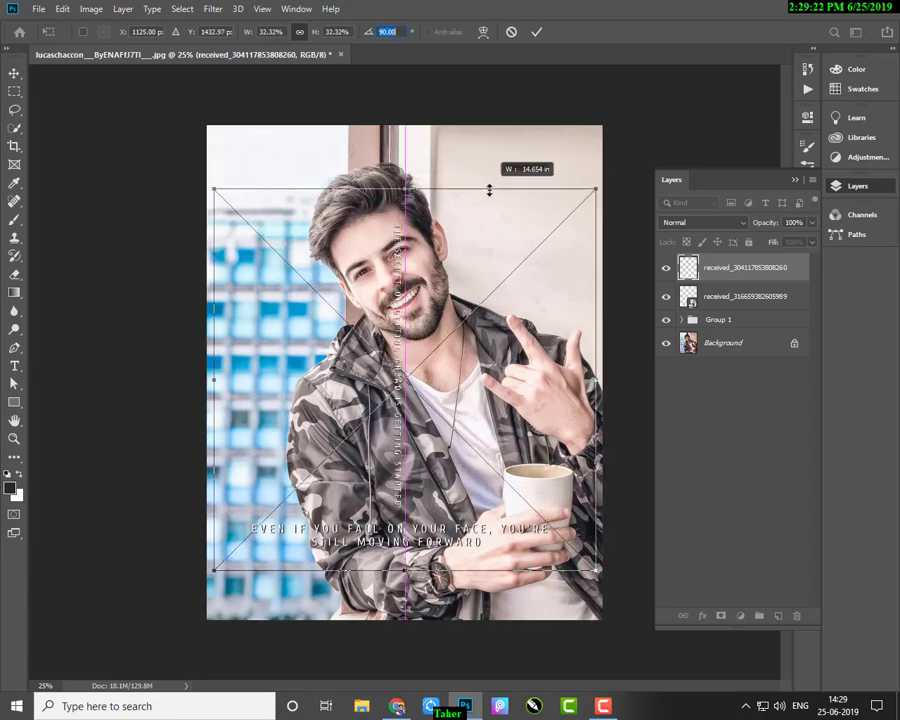
drag(396, 465, 591, 283)
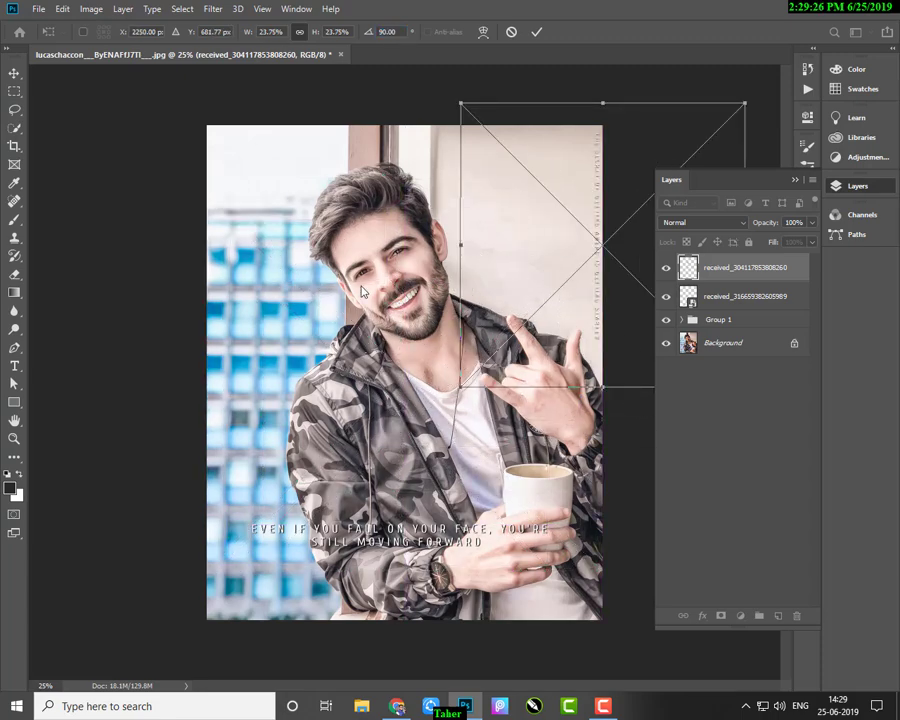
click(14, 74)
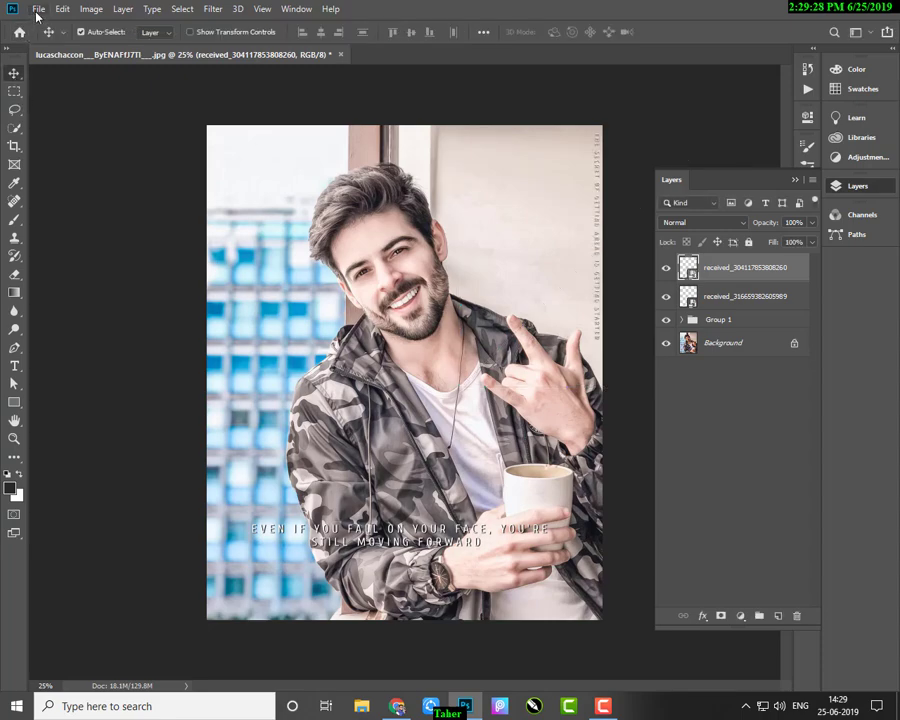
Step: Start another Place Embedded and open the Logo folder under Documents
click(37, 12)
click(60, 275)
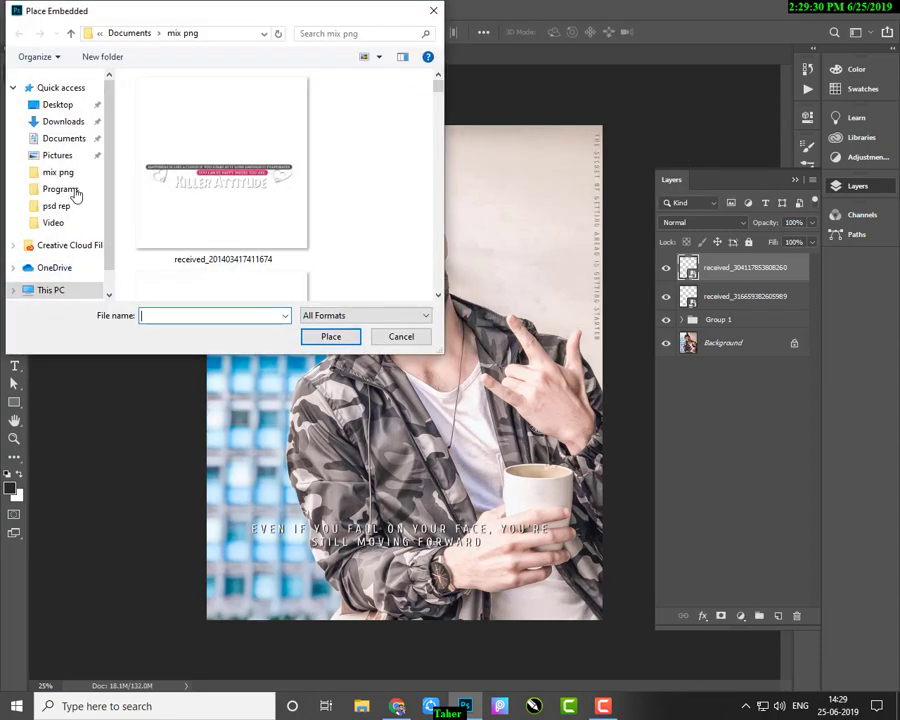
click(70, 33)
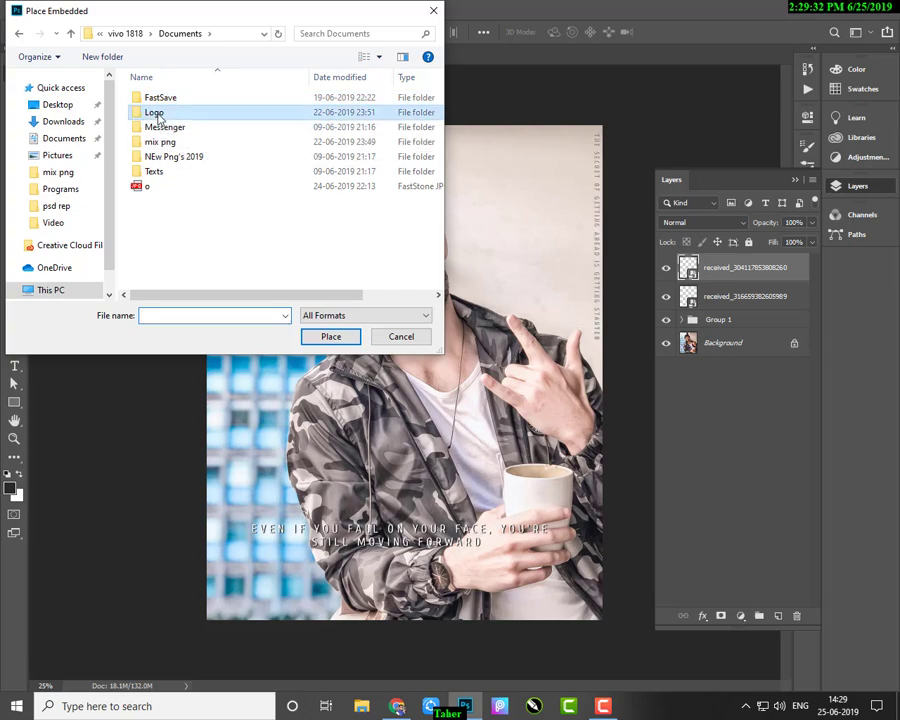
double_click(155, 113)
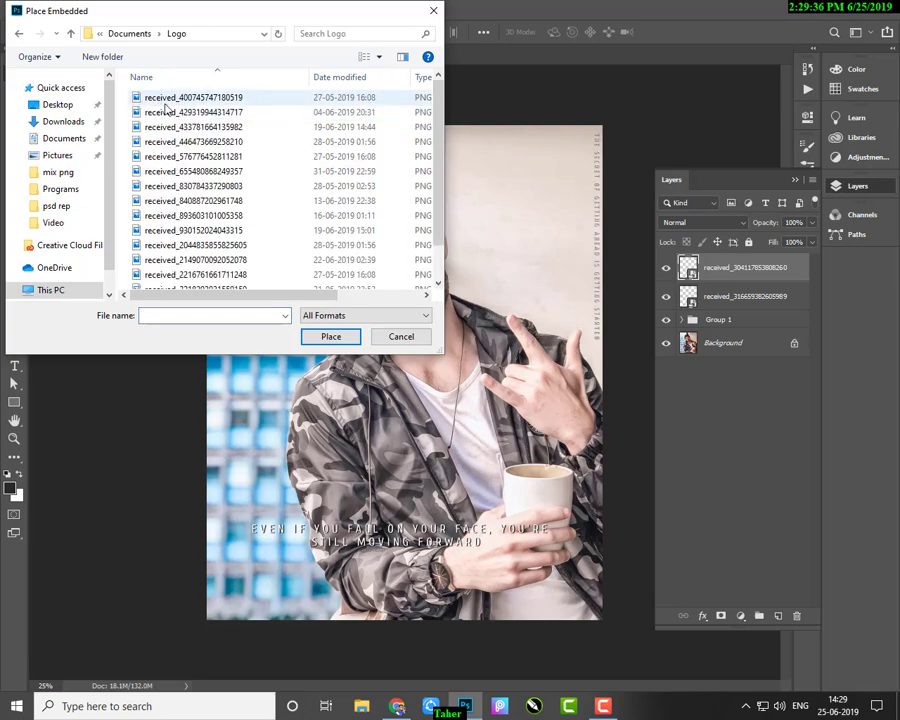
click(591, 712)
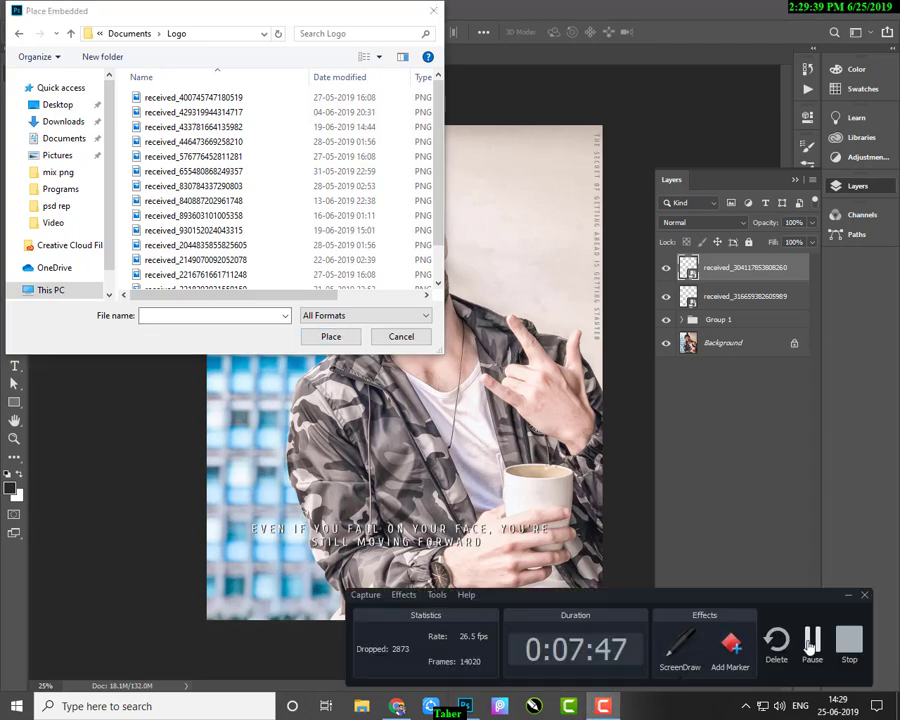
click(808, 634)
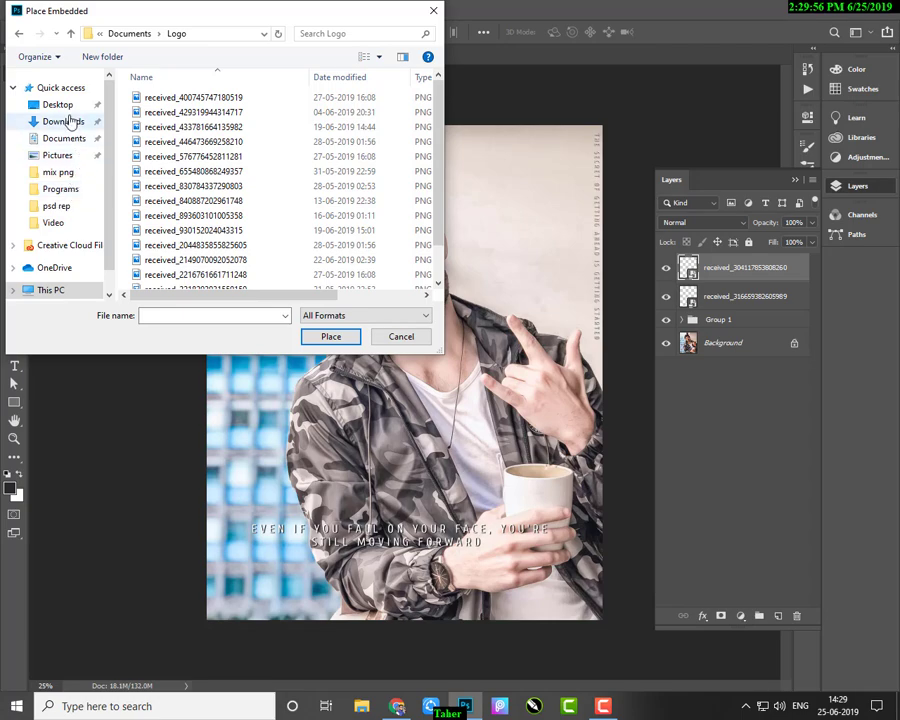
click(379, 56)
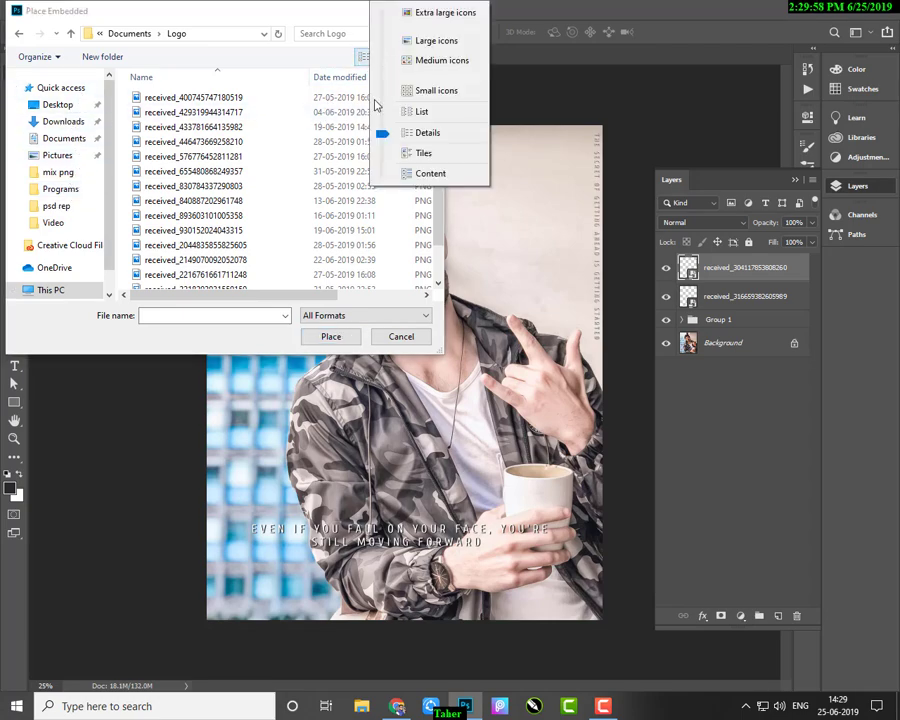
drag(383, 133, 383, 40)
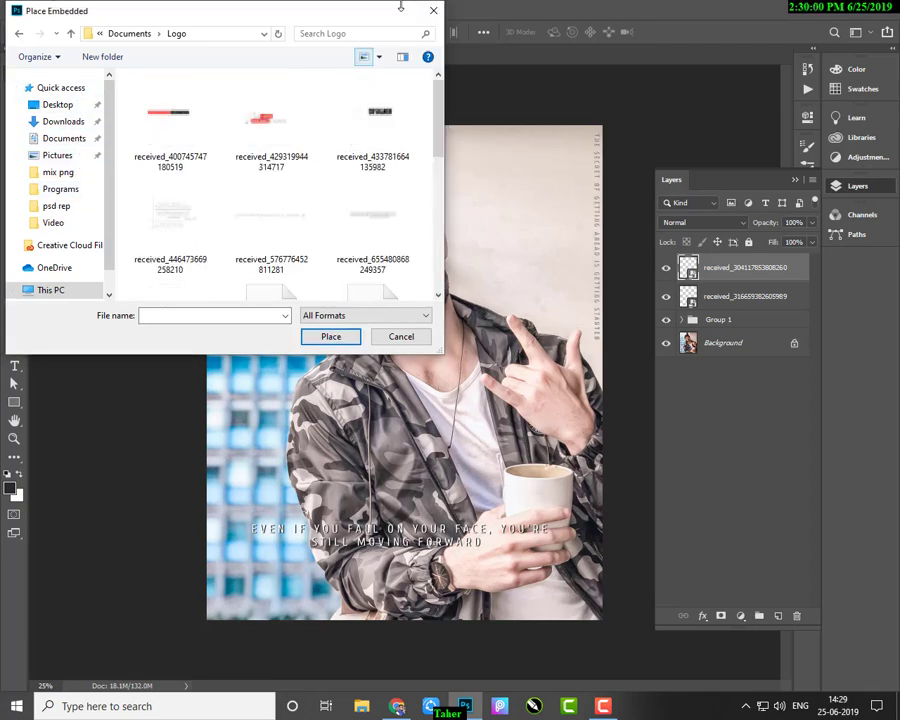
click(379, 56)
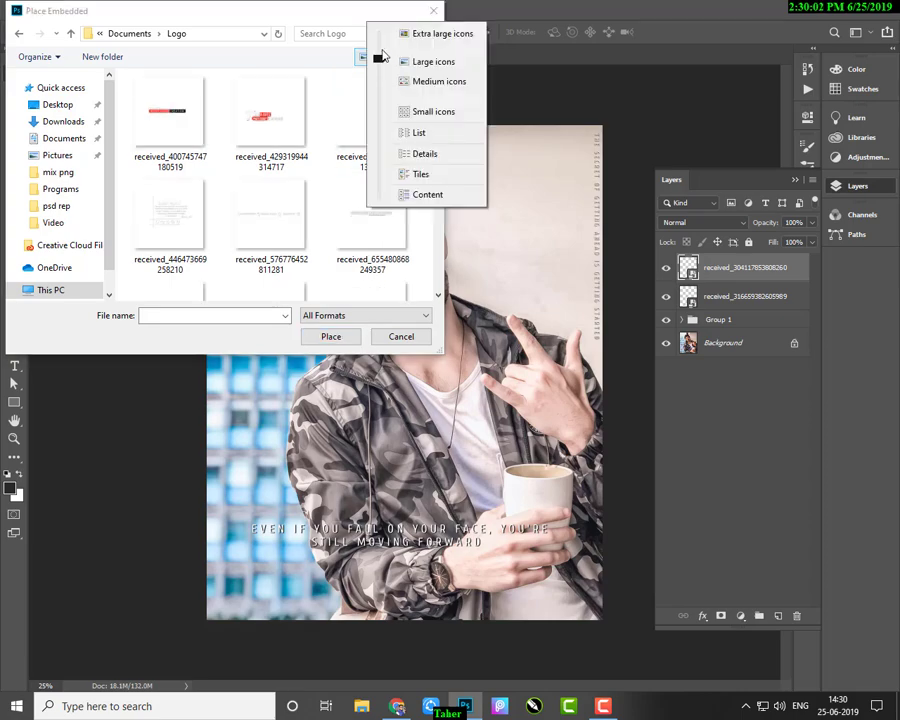
drag(381, 74, 381, 32)
scroll(292, 186, down, 3)
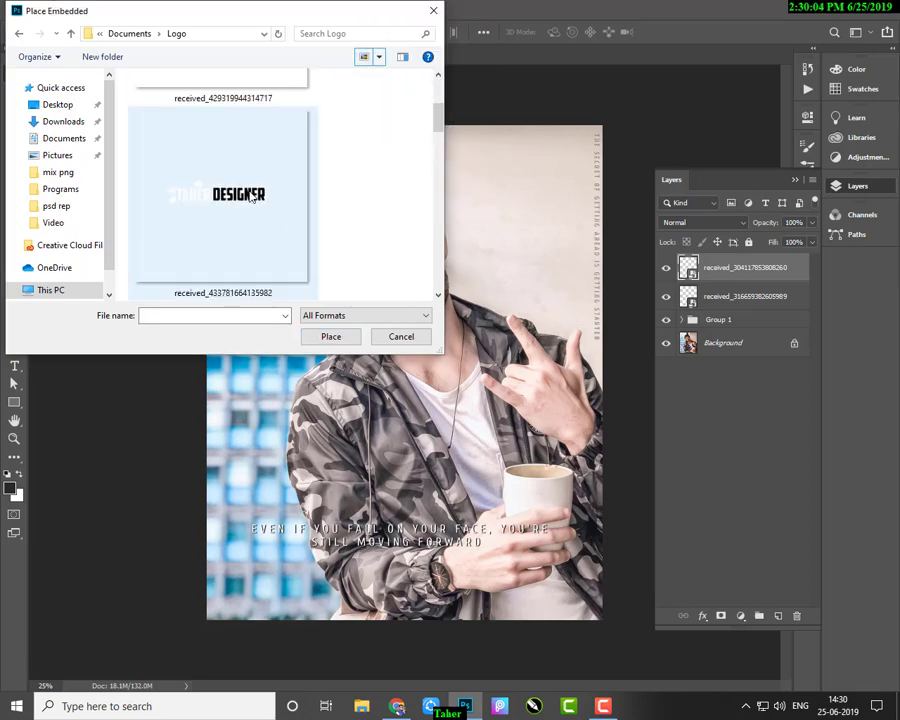
scroll(251, 196, down, 2)
scroll(251, 196, down, 1)
scroll(251, 196, down, 1)
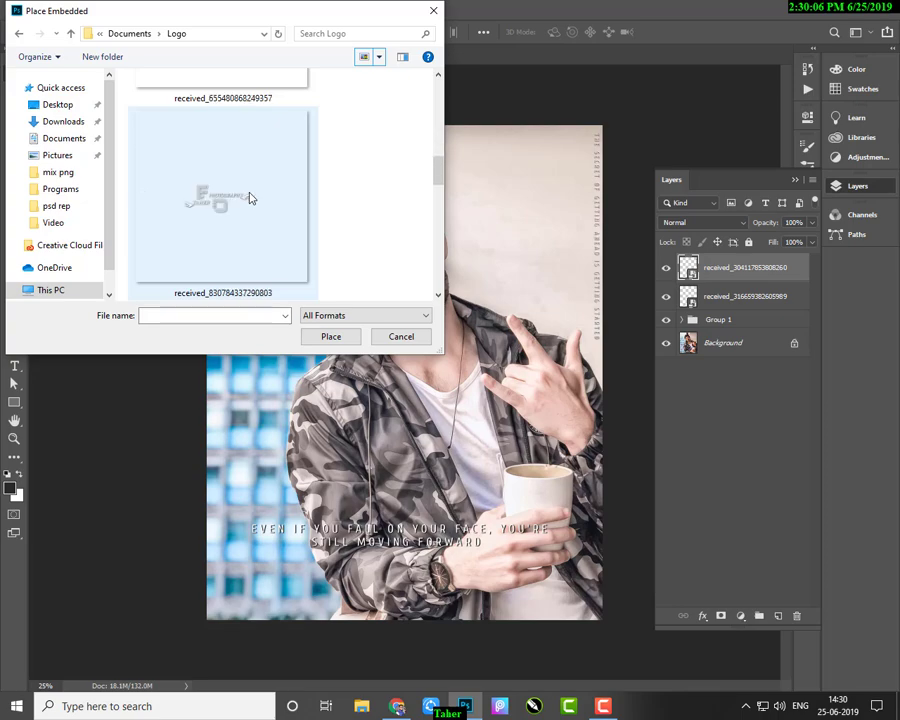
scroll(251, 196, down, 1)
scroll(251, 196, down, 1)
scroll(251, 197, down, 1)
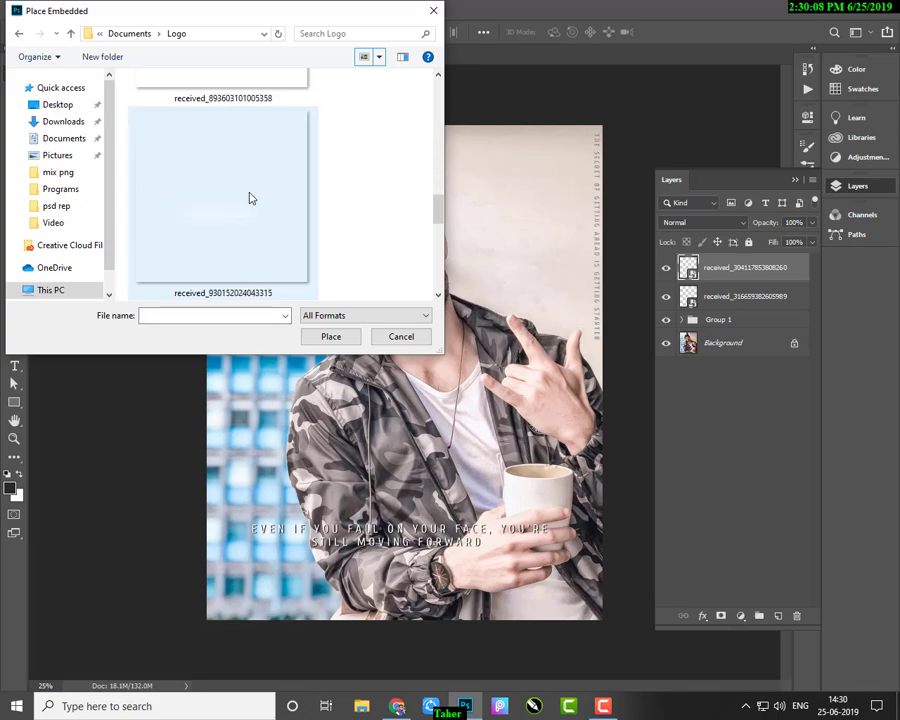
scroll(251, 197, down, 1)
click(251, 198)
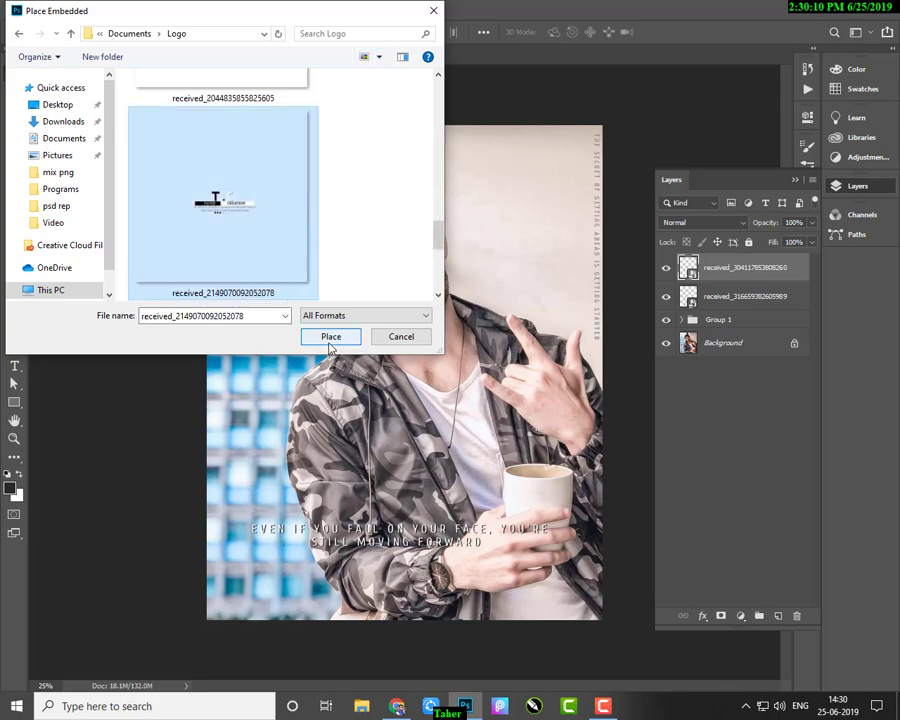
click(331, 337)
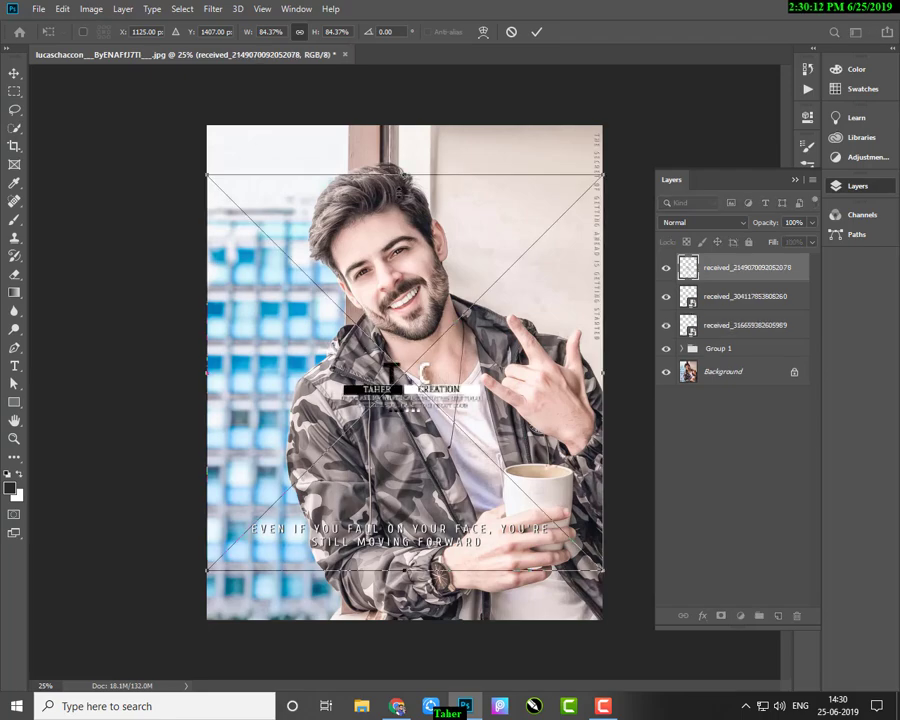
Step: Shrink the logo to about 47% in the top-left corner, then group it with both quotes
drag(400, 178, 404, 352)
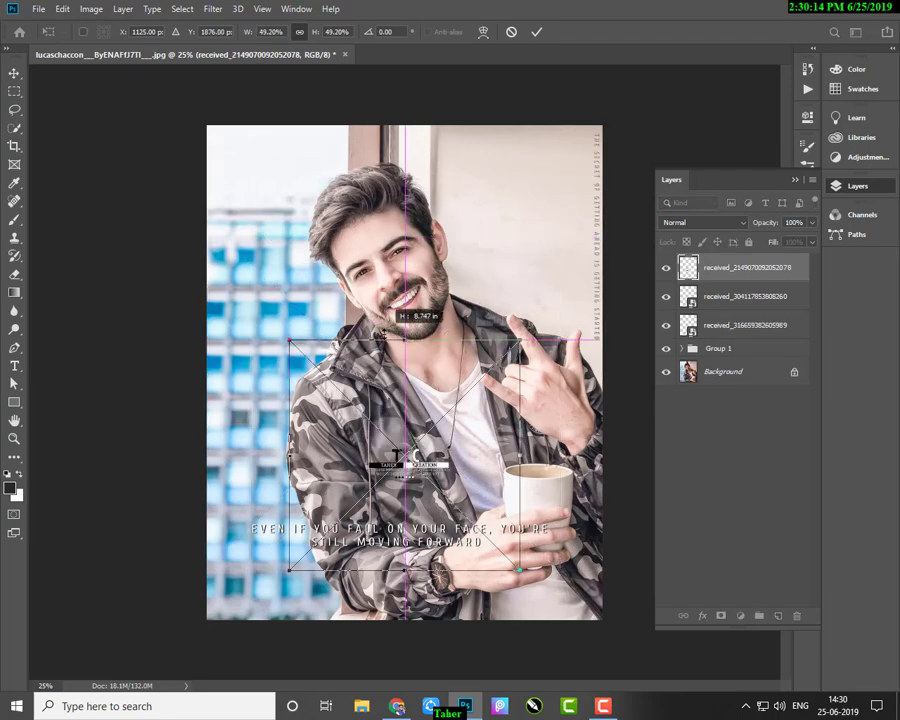
mouse_move(390, 461)
mouse_down()
mouse_move(249, 169)
mouse_move(250, 150)
mouse_up()
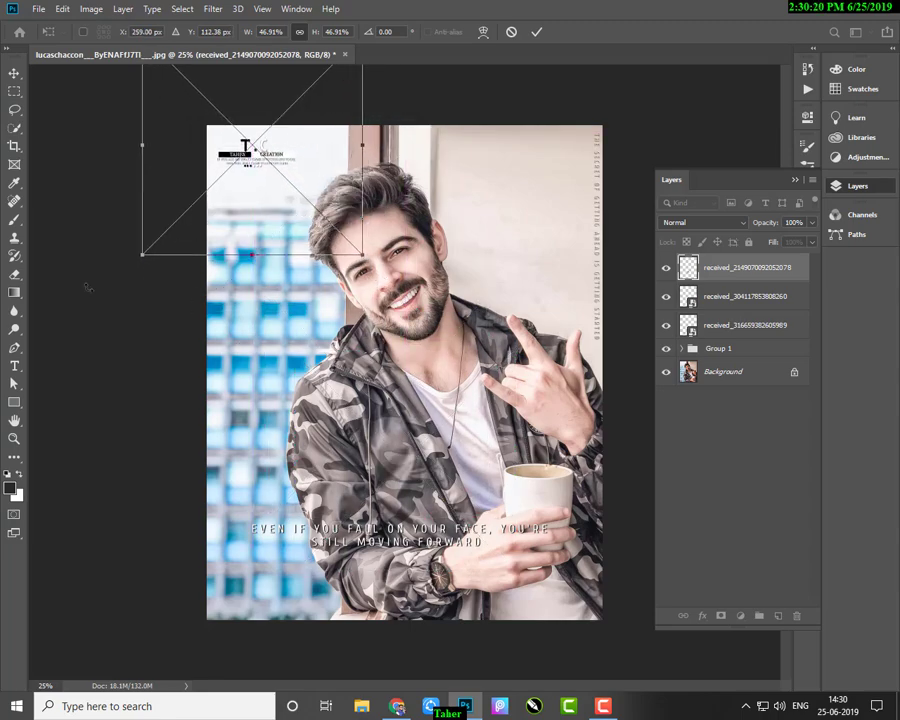
click(14, 73)
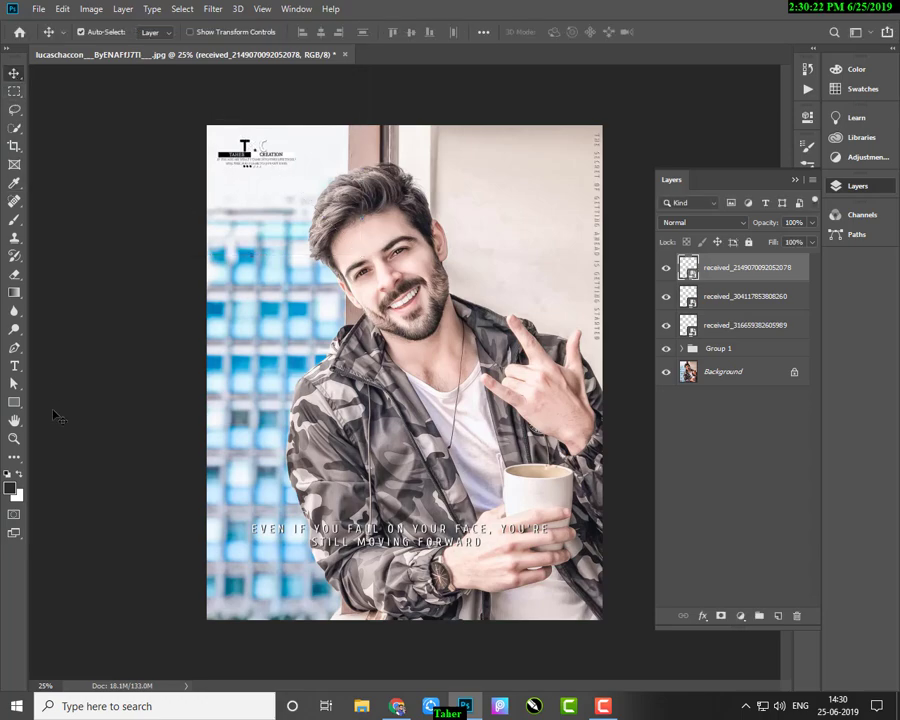
shift+click(735, 329)
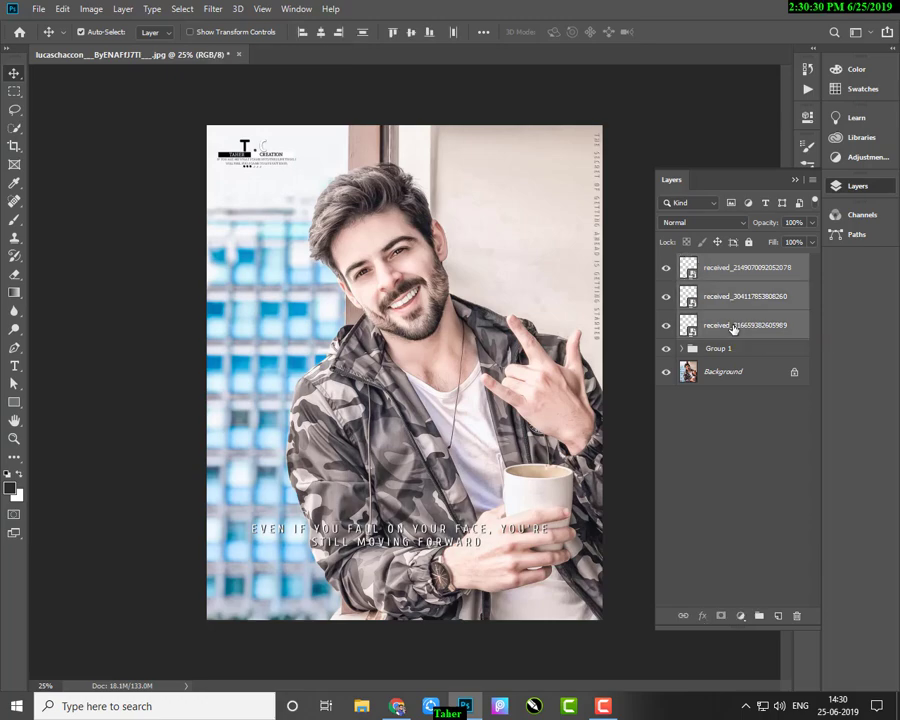
key(ctrl+g)
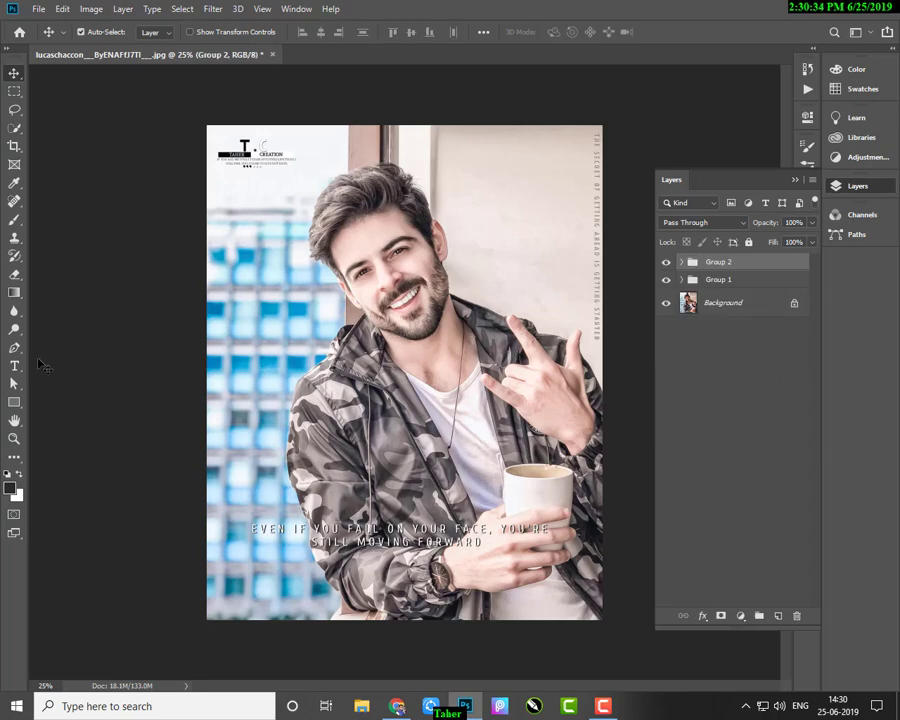
Step: Draw two thin vertical and two horizontal white rectangles at lower left and beneath the quote
click(14, 401)
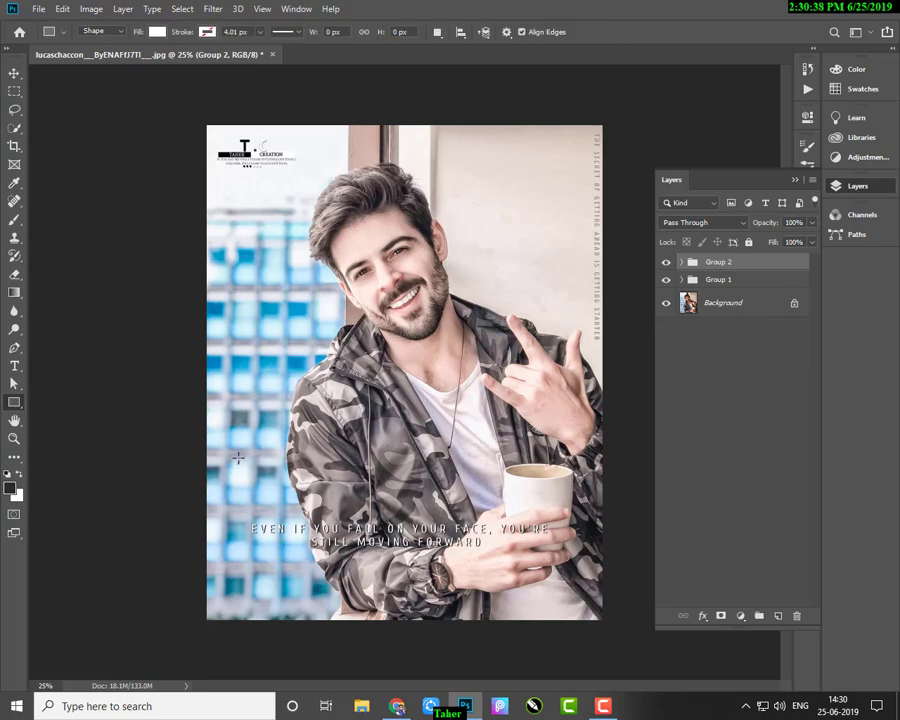
drag(238, 475, 235, 628)
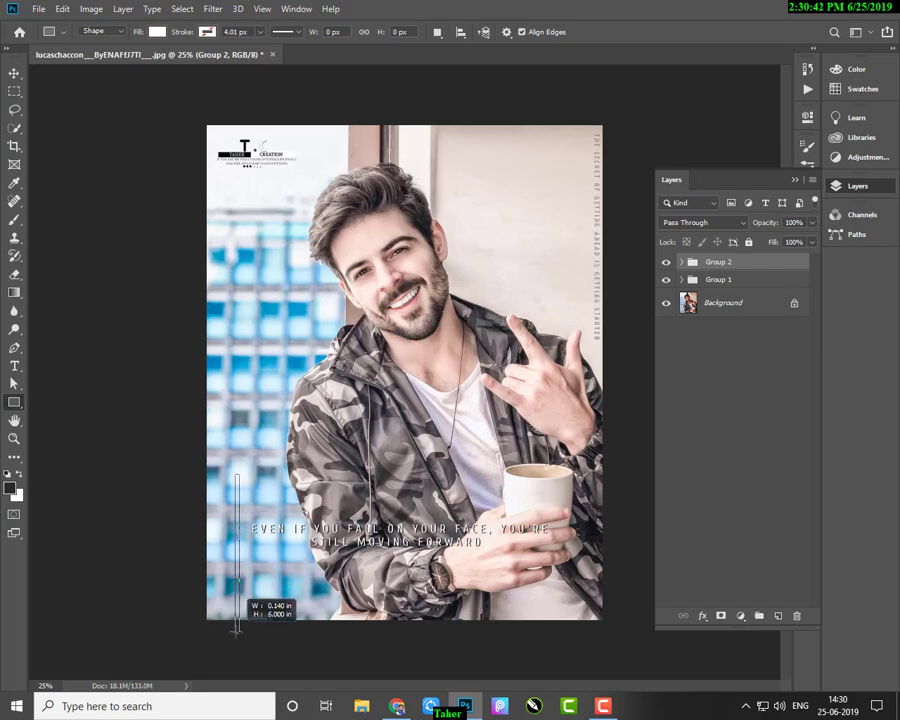
drag(235, 628, 238, 634)
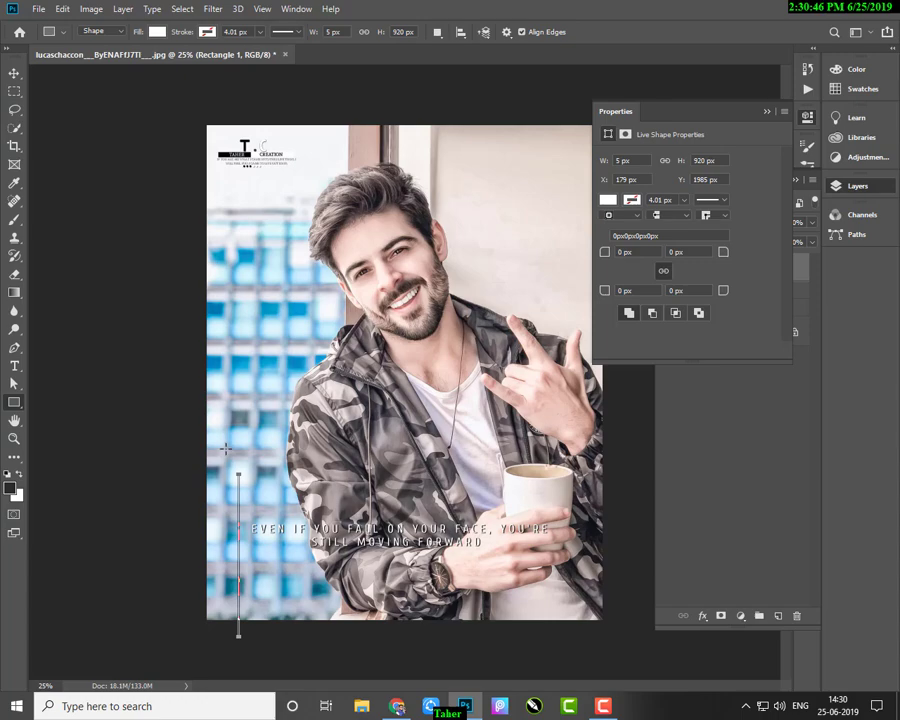
mouse_move(228, 446)
mouse_down()
mouse_move(227, 625)
mouse_move(238, 638)
mouse_up()
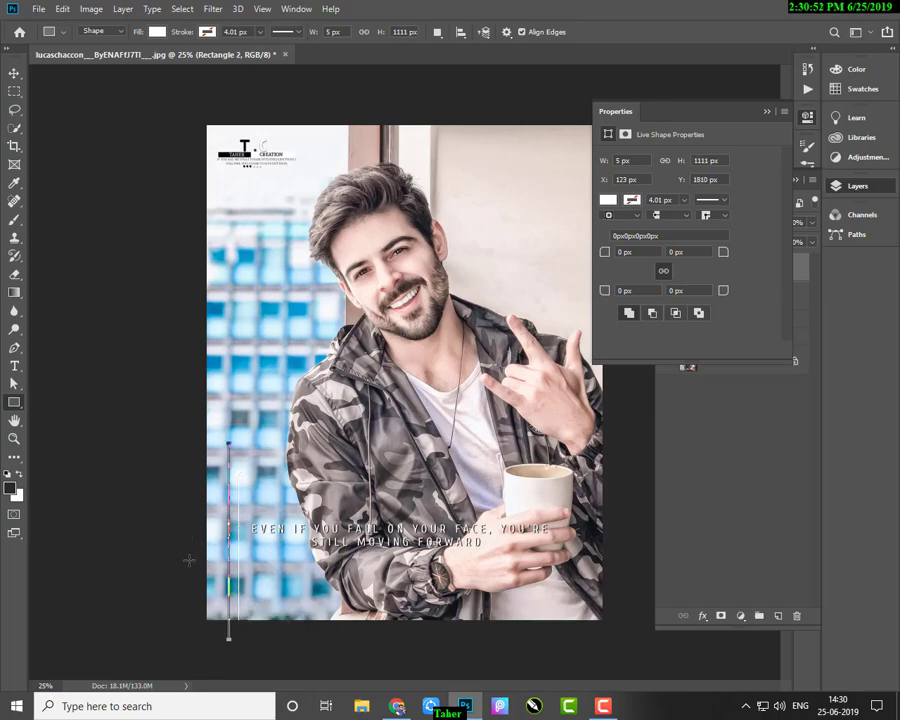
mouse_move(192, 548)
mouse_down()
mouse_move(388, 572)
mouse_move(366, 549)
mouse_move(485, 549)
mouse_up()
drag(211, 559, 558, 559)
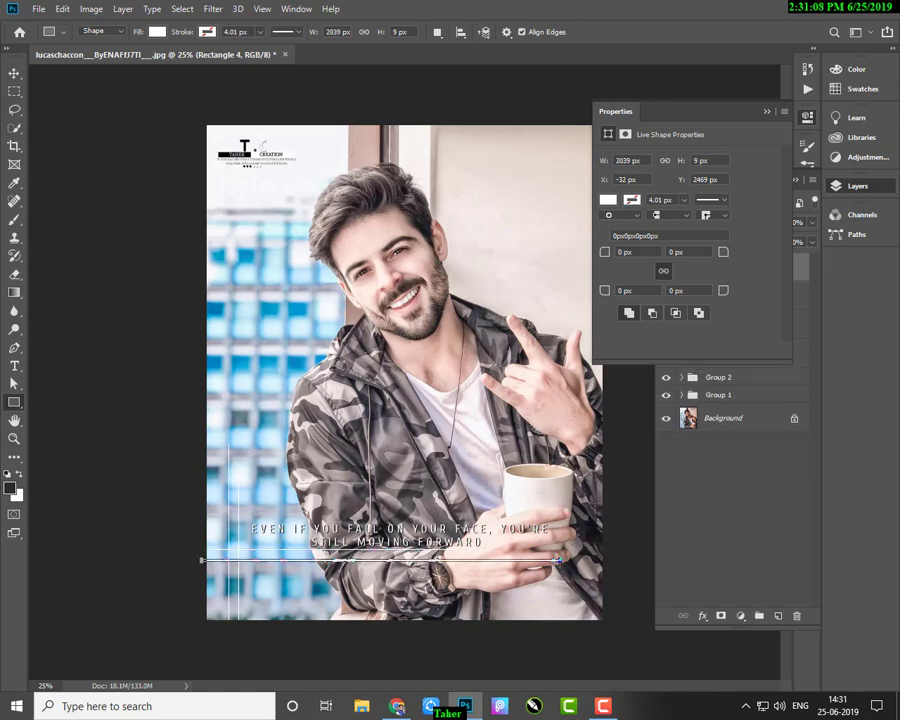
click(767, 111)
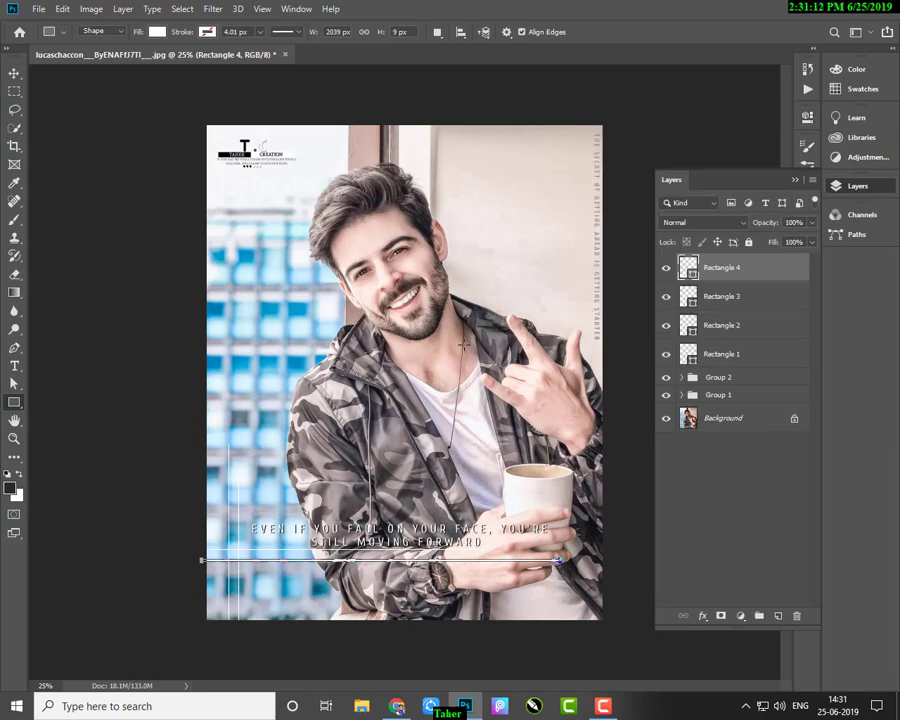
Step: Set Rectangle 4 and Rectangle 3 to Overlay blend mode
key(v)
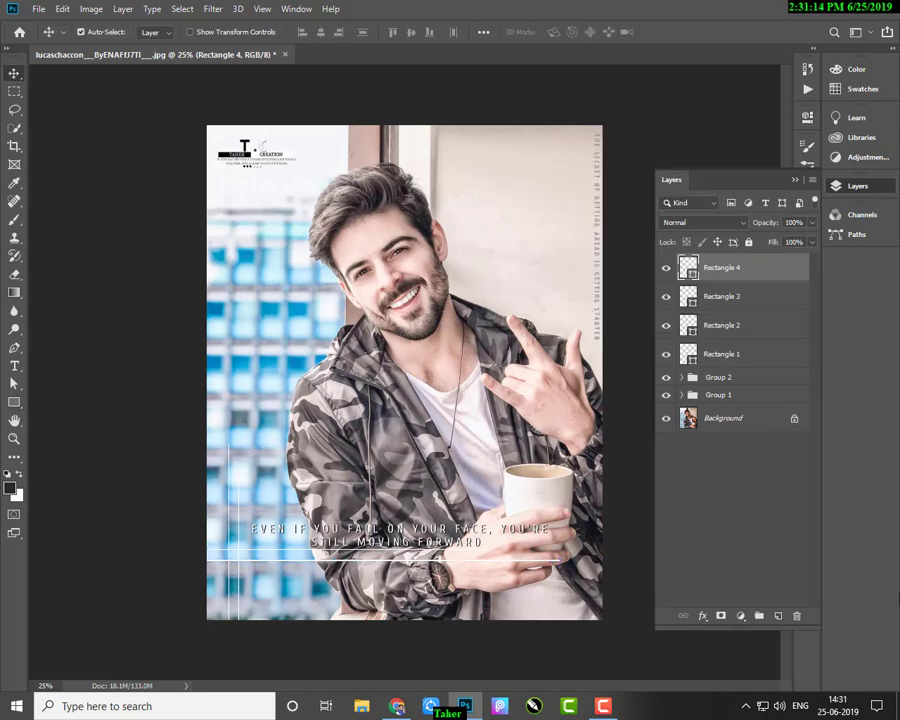
click(740, 224)
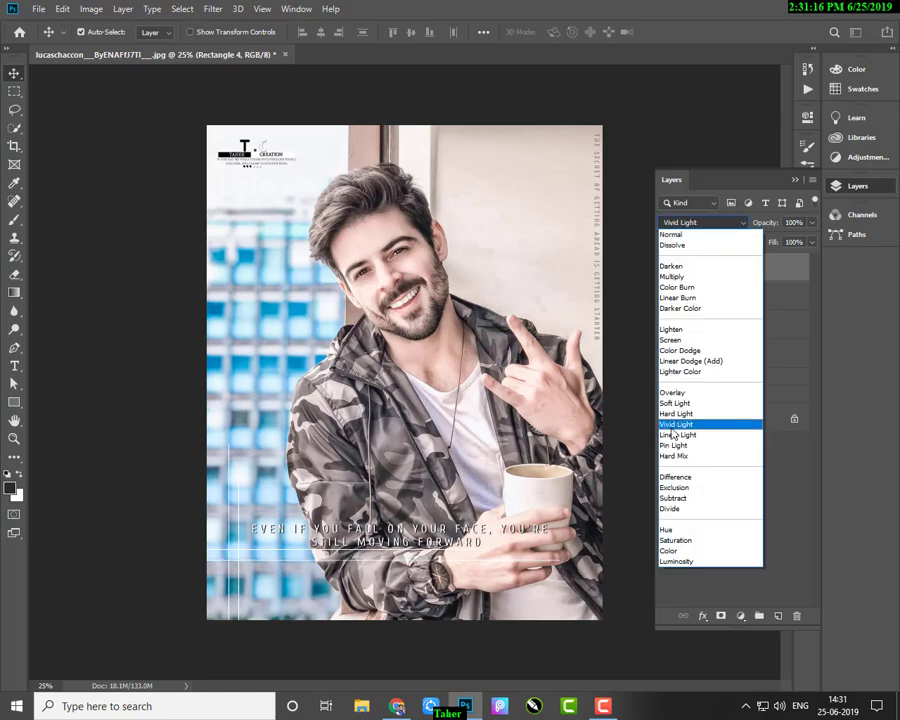
click(677, 394)
click(720, 296)
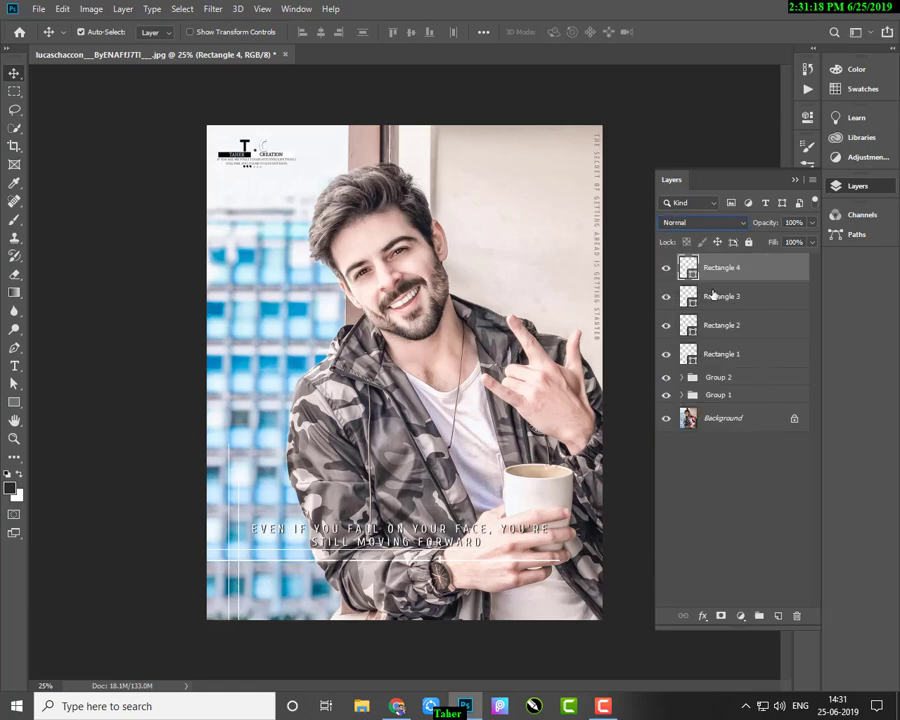
click(710, 224)
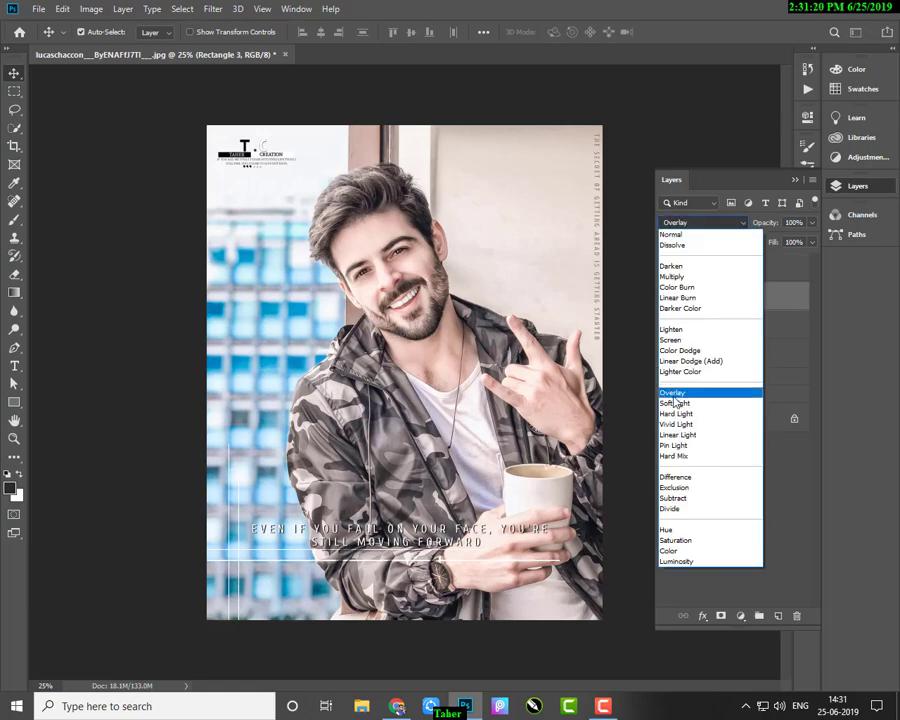
click(705, 392)
Step: Set Rectangle 2 and Rectangle 1 to Overlay, and add a Drop Shadow to Rectangle 1
click(716, 325)
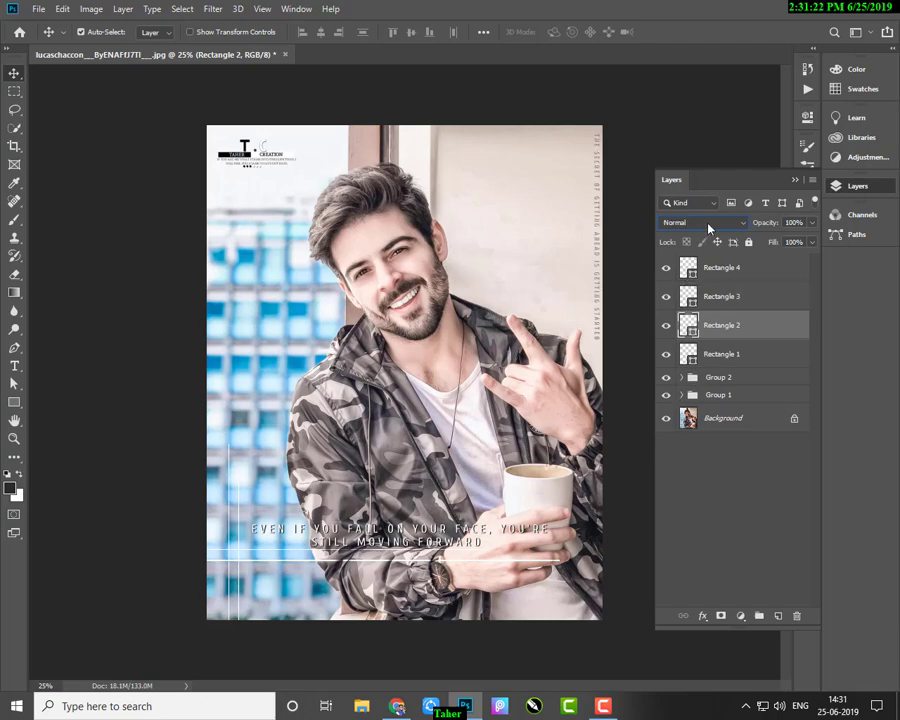
click(709, 224)
click(700, 393)
click(706, 355)
click(720, 228)
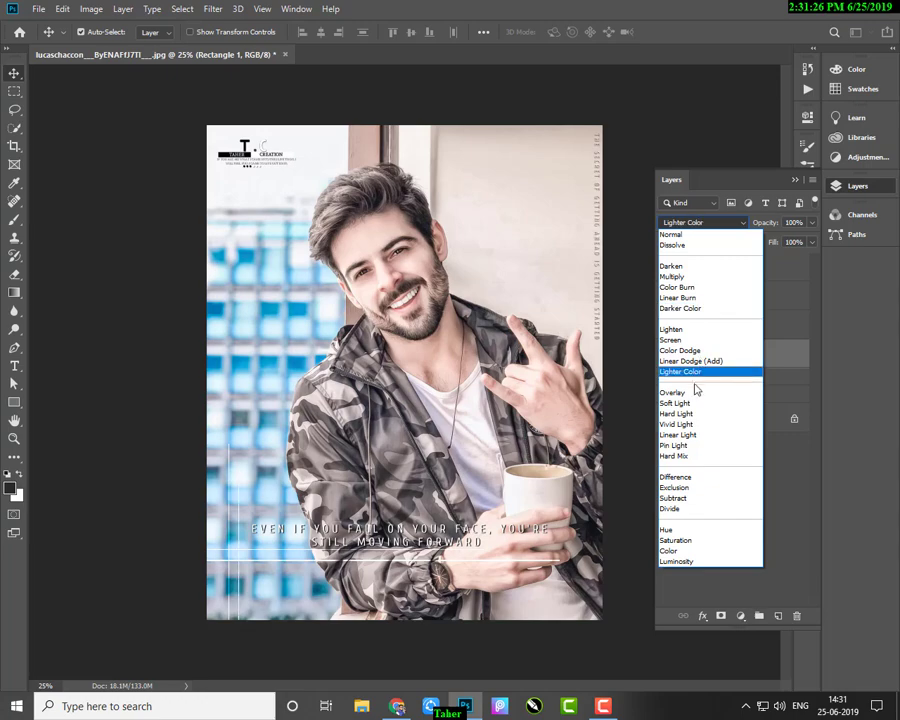
click(693, 394)
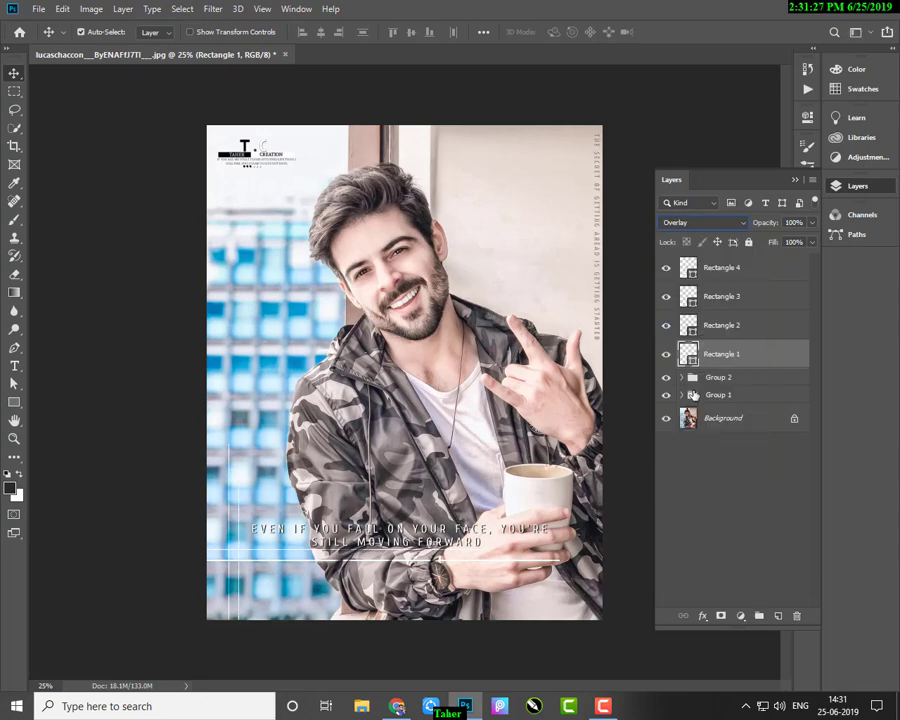
click(702, 616)
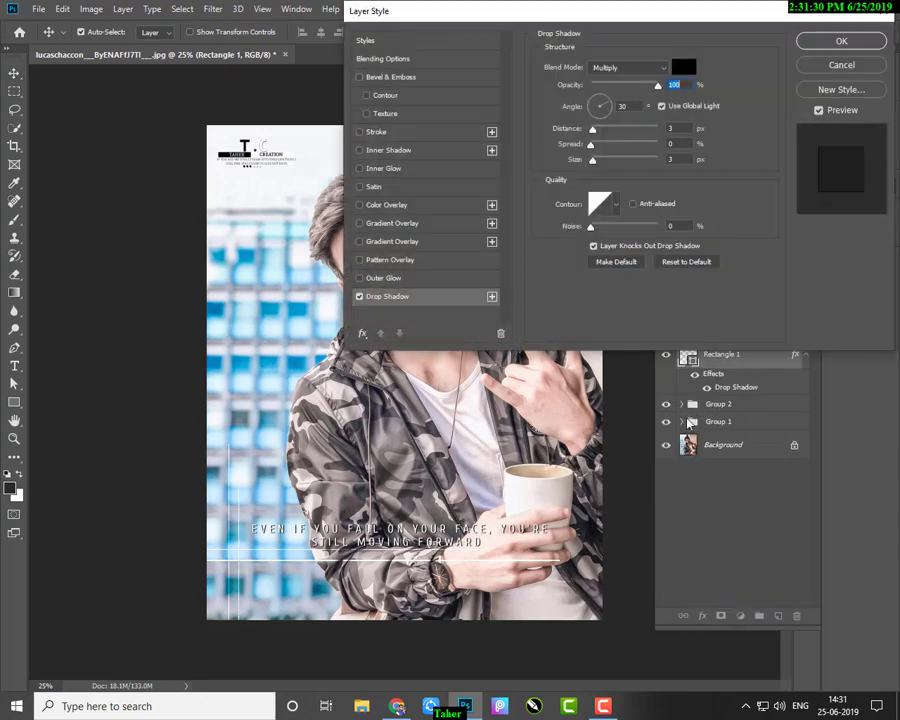
Step: Confirm Rectangle 1's drop shadow with reduced opacity
drag(657, 86, 629, 88)
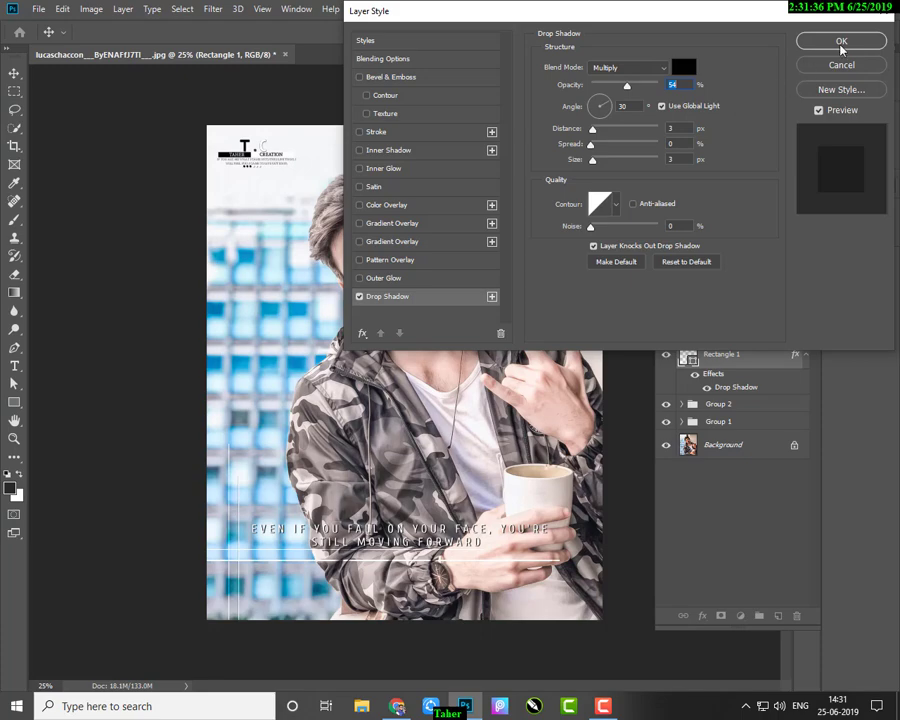
click(670, 144)
key(Tab)
click(843, 43)
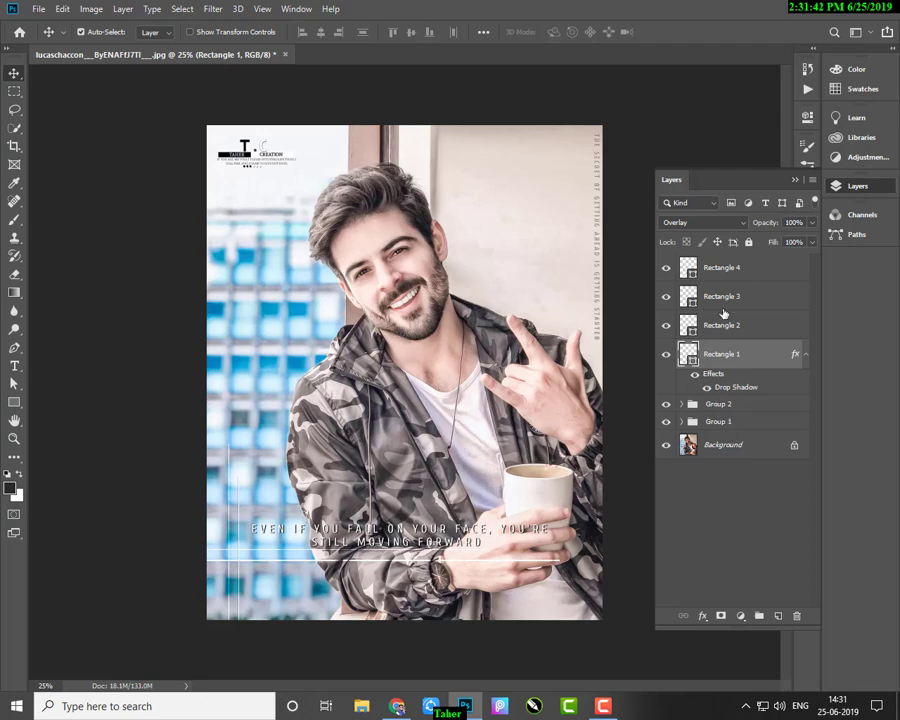
Step: Add default drop shadows to Rectangle 2 and Rectangle 3
click(725, 325)
click(703, 616)
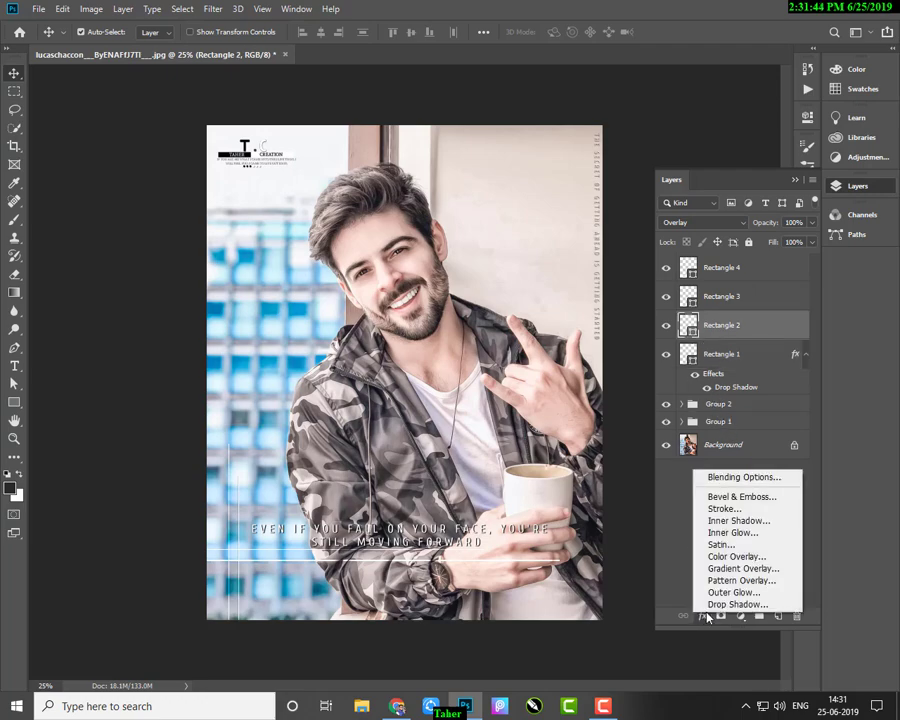
click(740, 597)
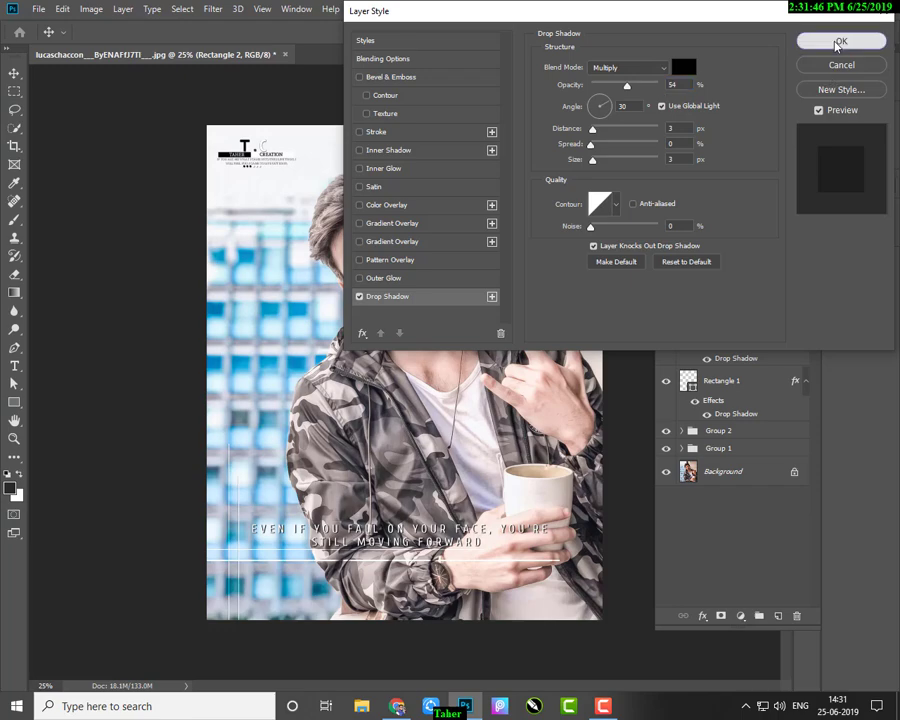
click(841, 43)
click(720, 296)
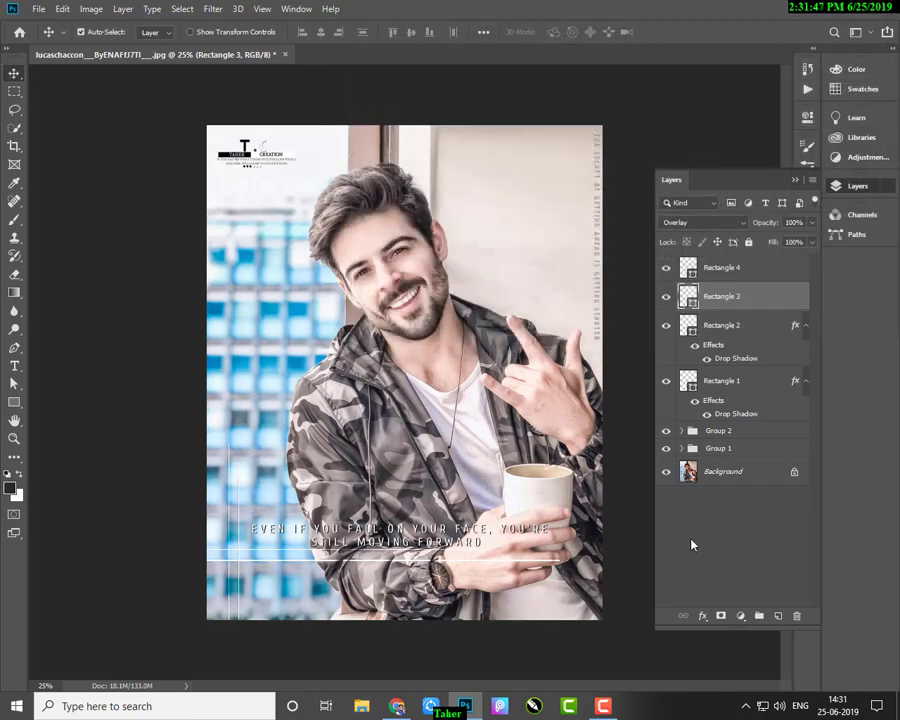
click(700, 616)
click(742, 603)
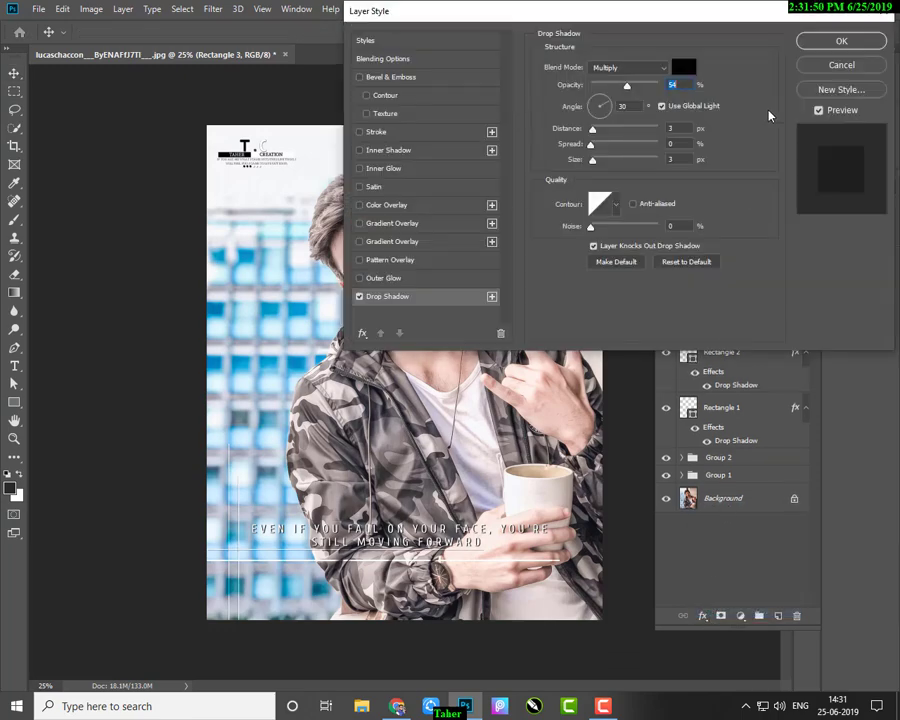
key(Return)
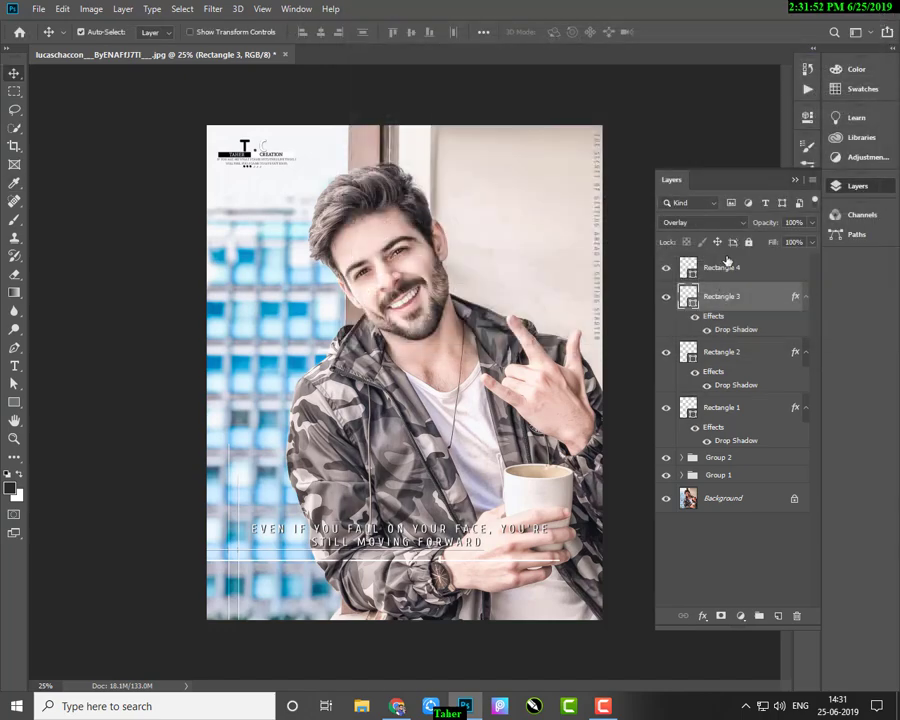
Step: Add a drop shadow to Rectangle 4, then group all four rectangles as Group 3
click(726, 264)
click(704, 616)
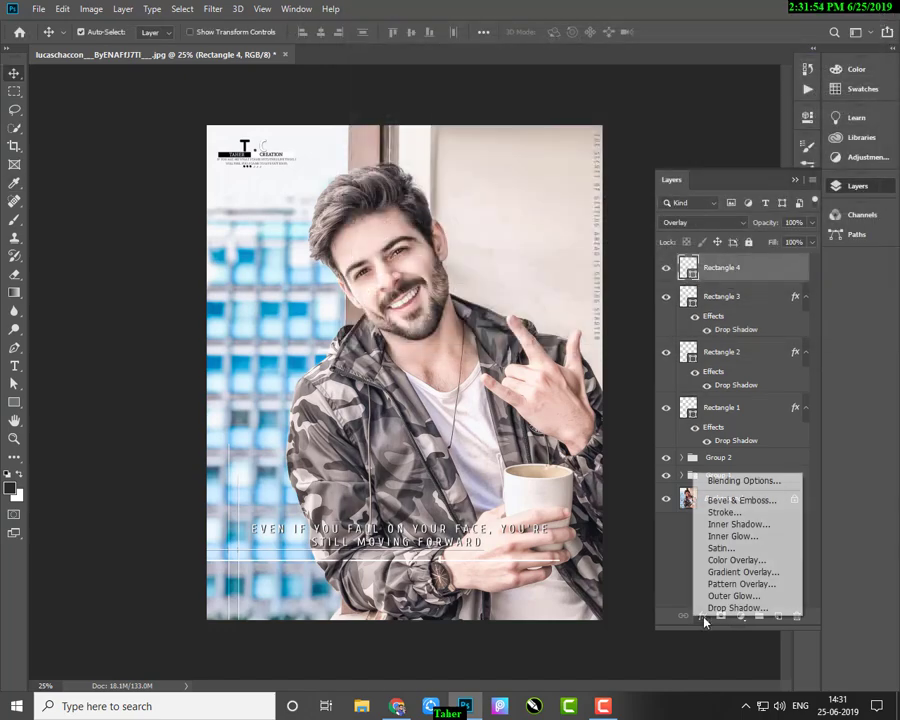
click(707, 605)
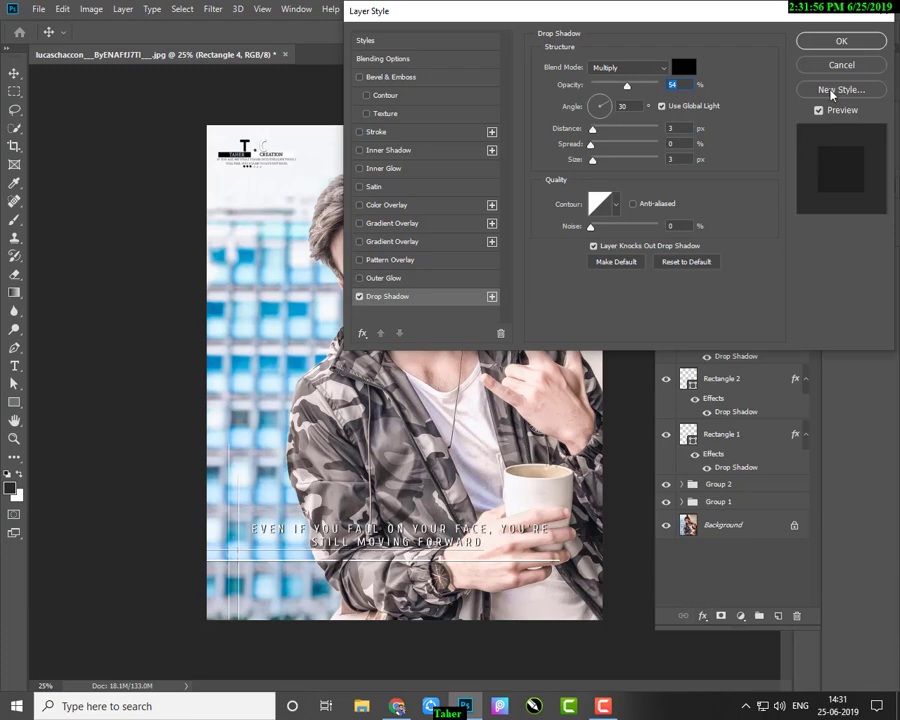
click(840, 43)
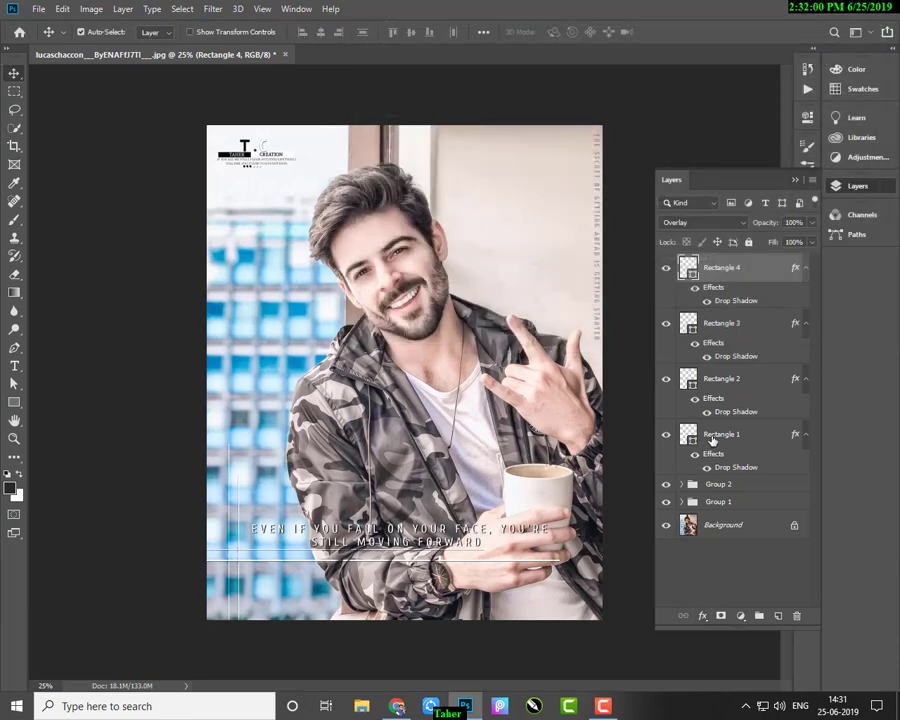
shift+click(712, 438)
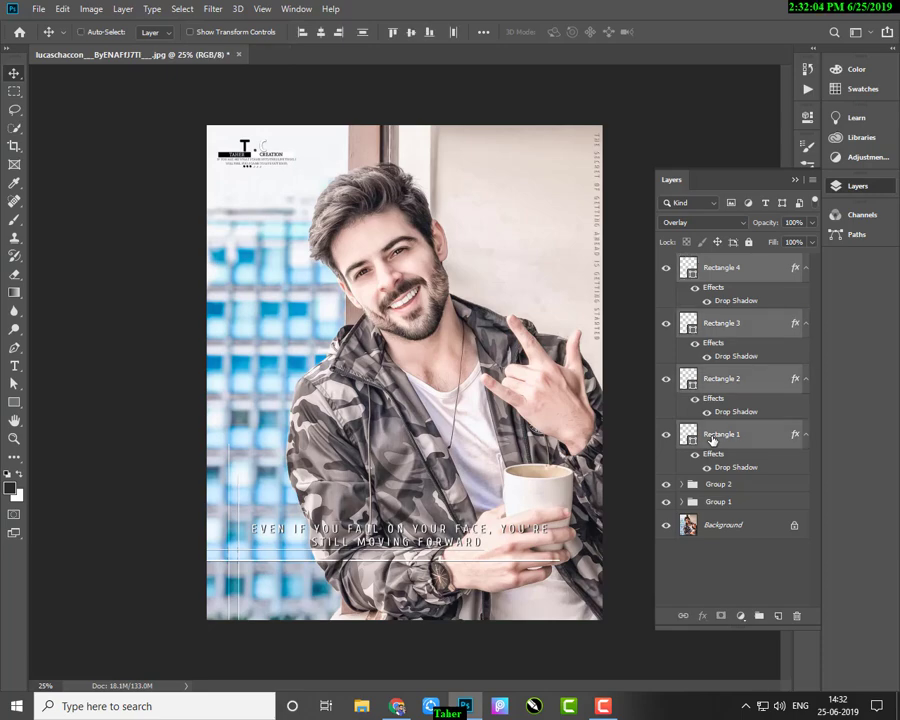
key(ctrl+g)
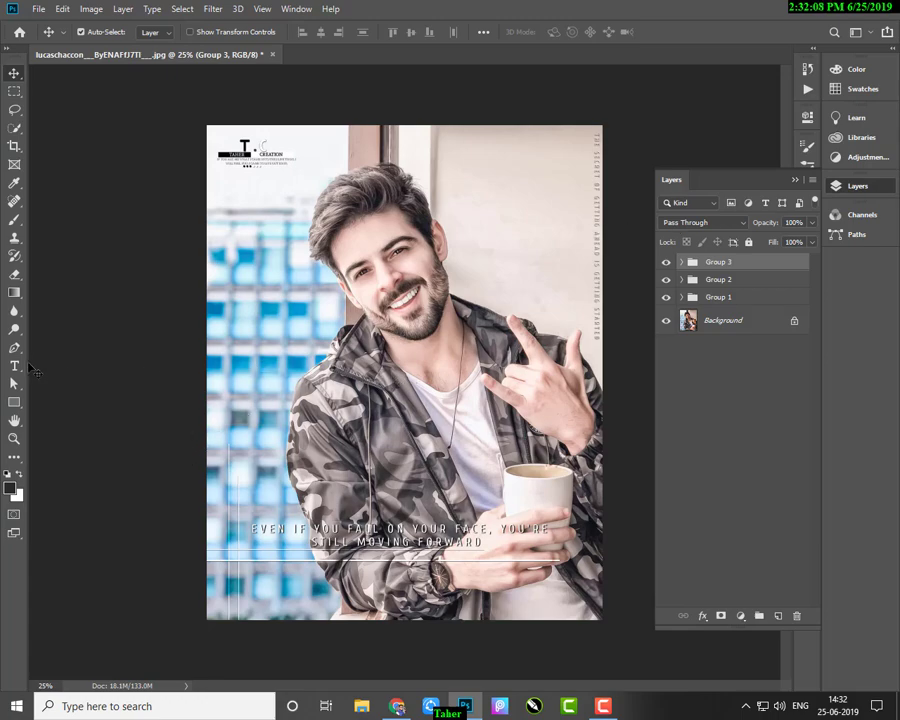
Step: Add a 'TAHER' text layer in BlowBrush font over the man's jacket
click(13, 368)
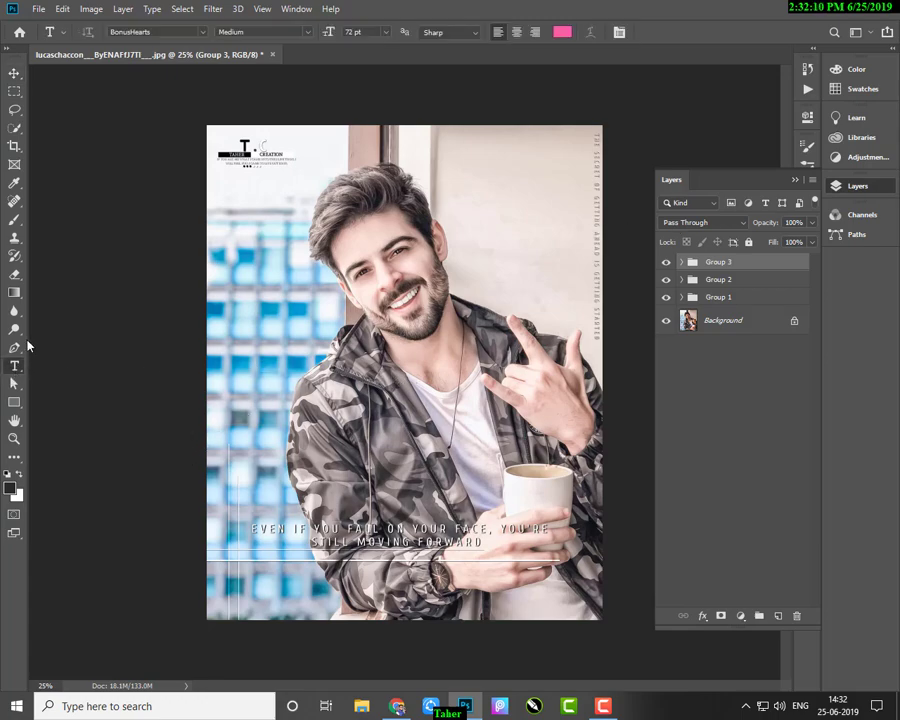
click(205, 34)
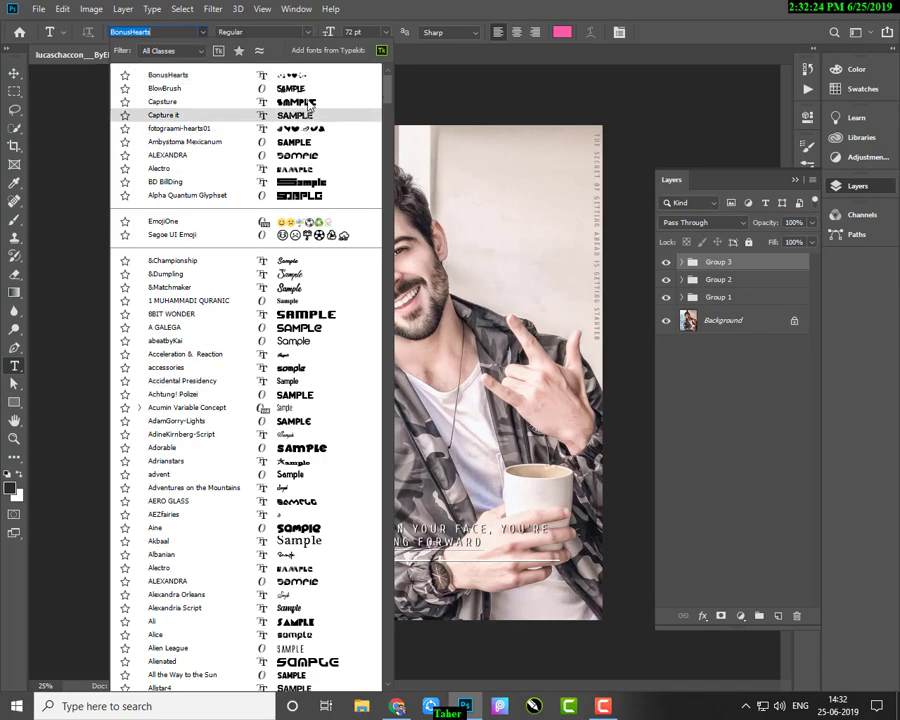
click(300, 88)
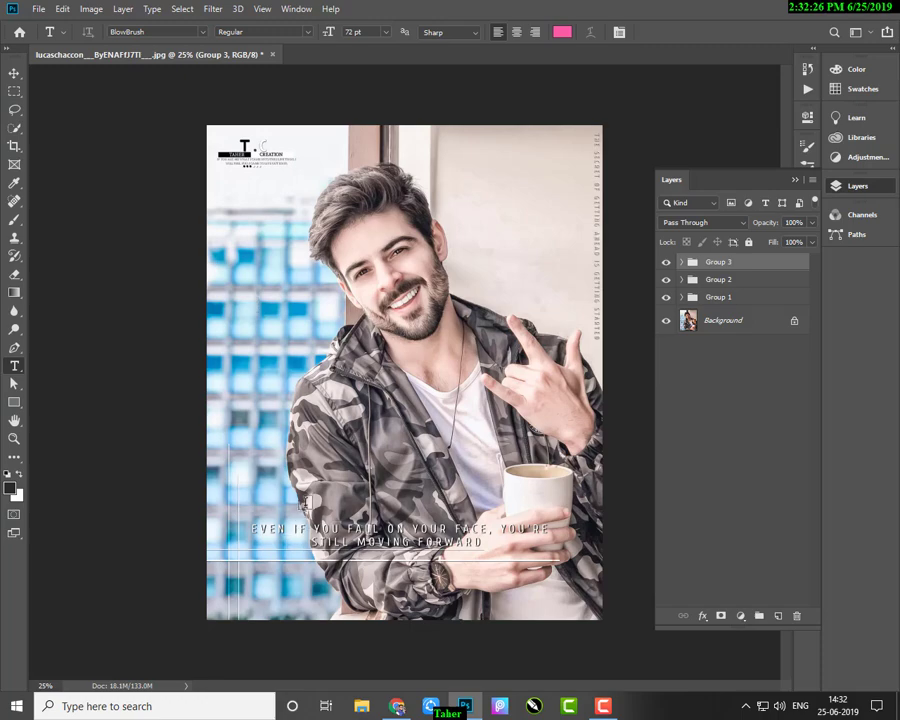
click(319, 450)
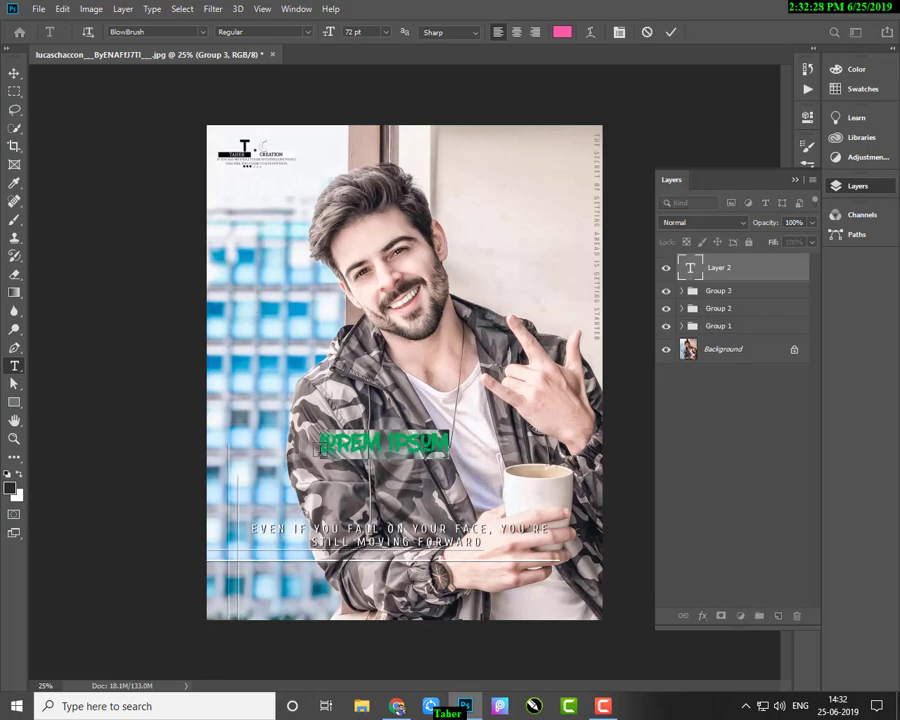
key(BackSpace)
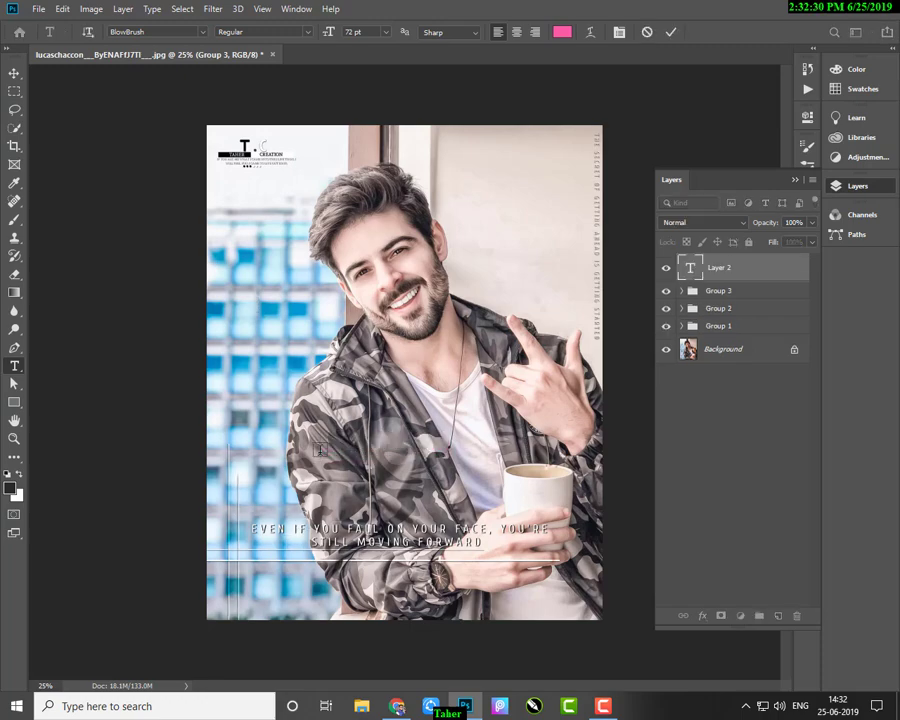
text(TAHER)
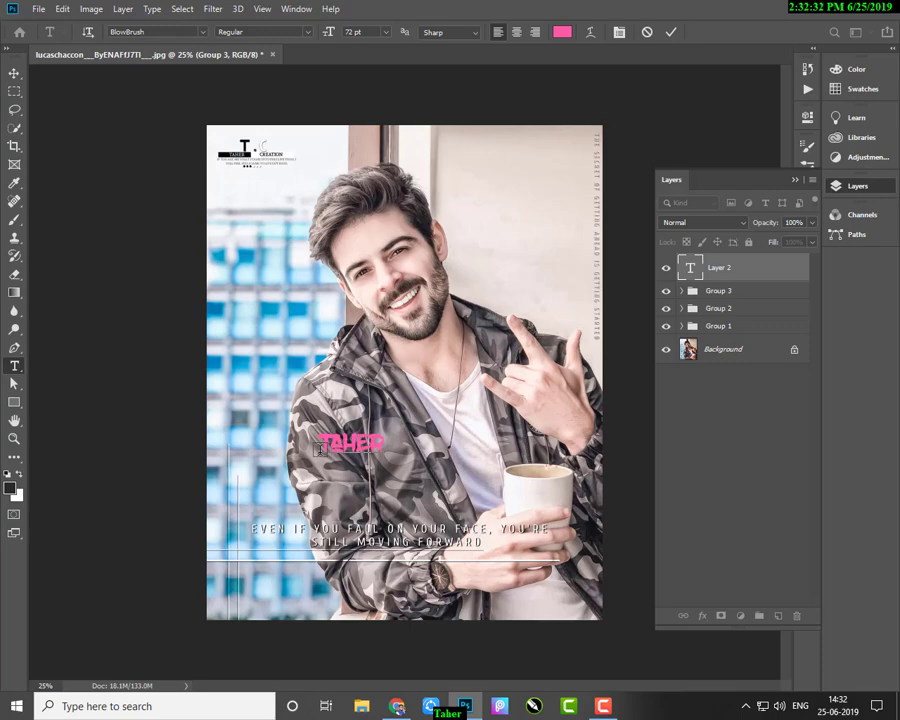
click(13, 78)
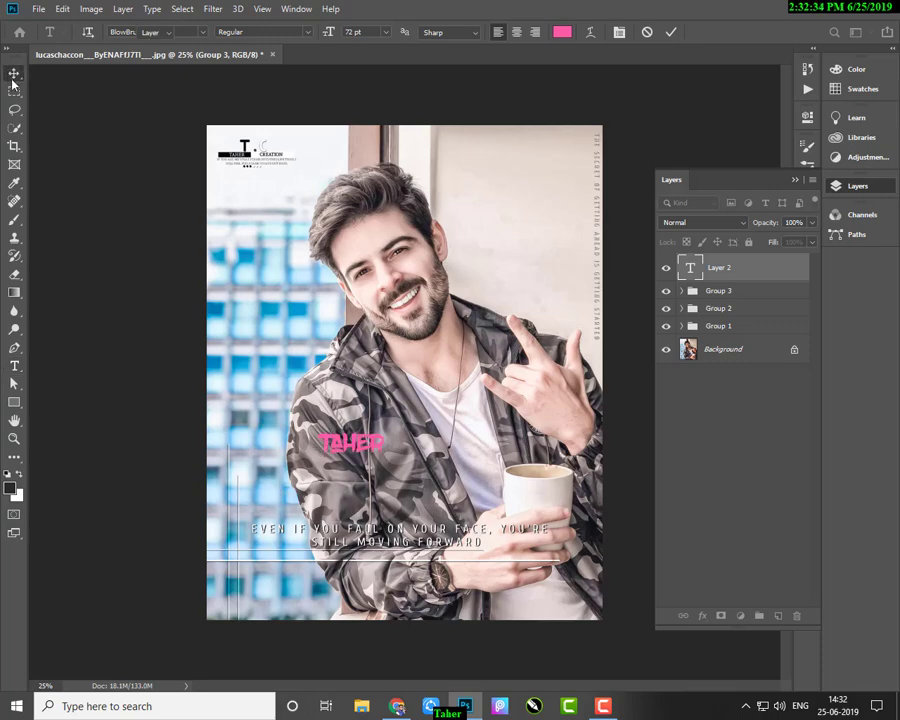
Step: Scale the TAHER text to about 455% and position it across the lower poster
key(ctrl+t)
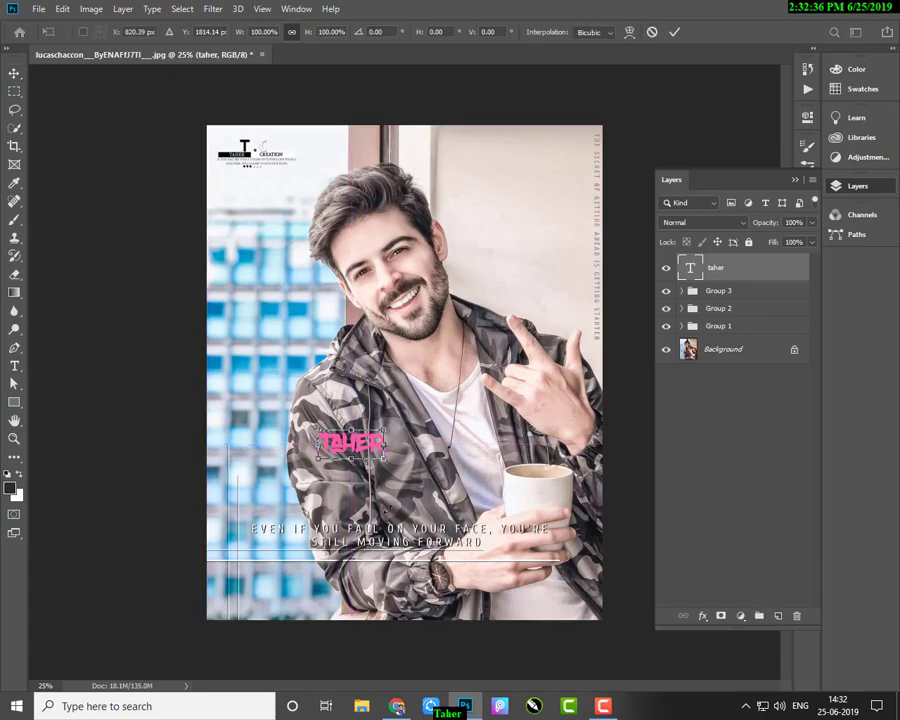
drag(375, 458, 434, 519)
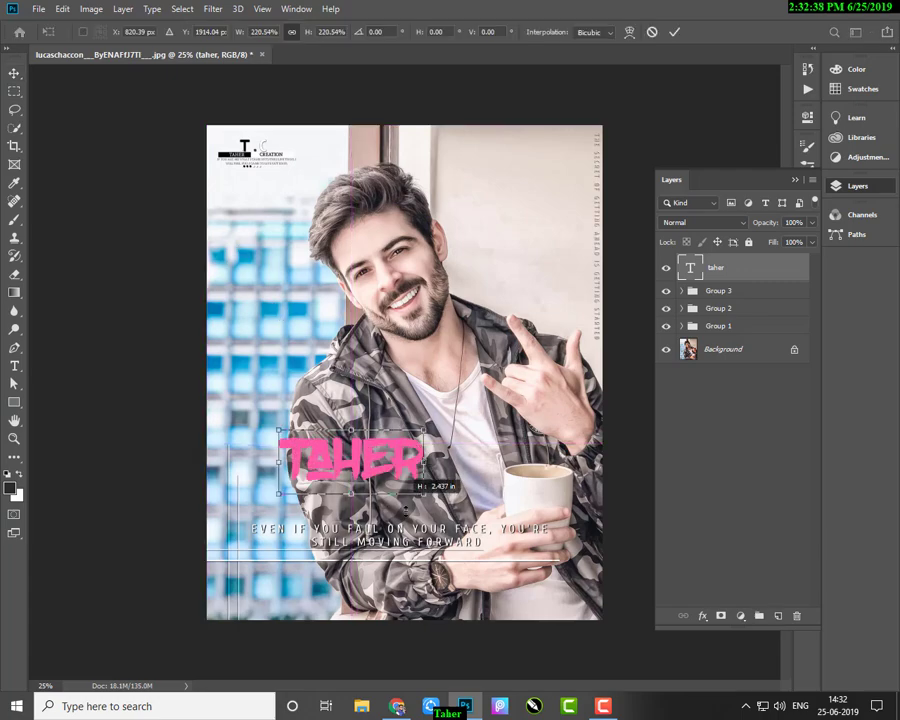
drag(404, 482, 447, 487)
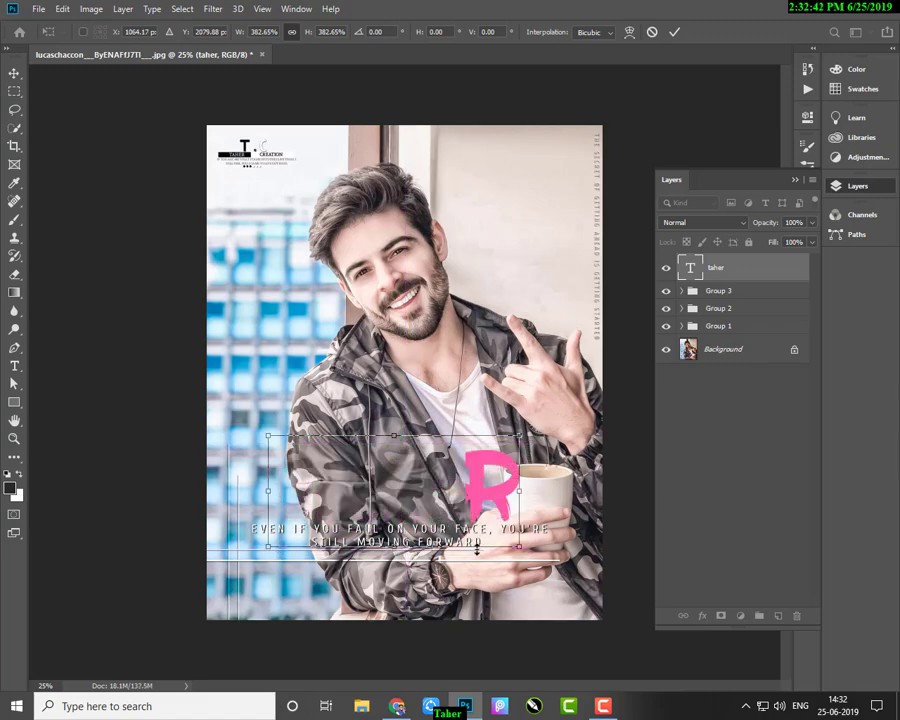
drag(476, 551, 480, 560)
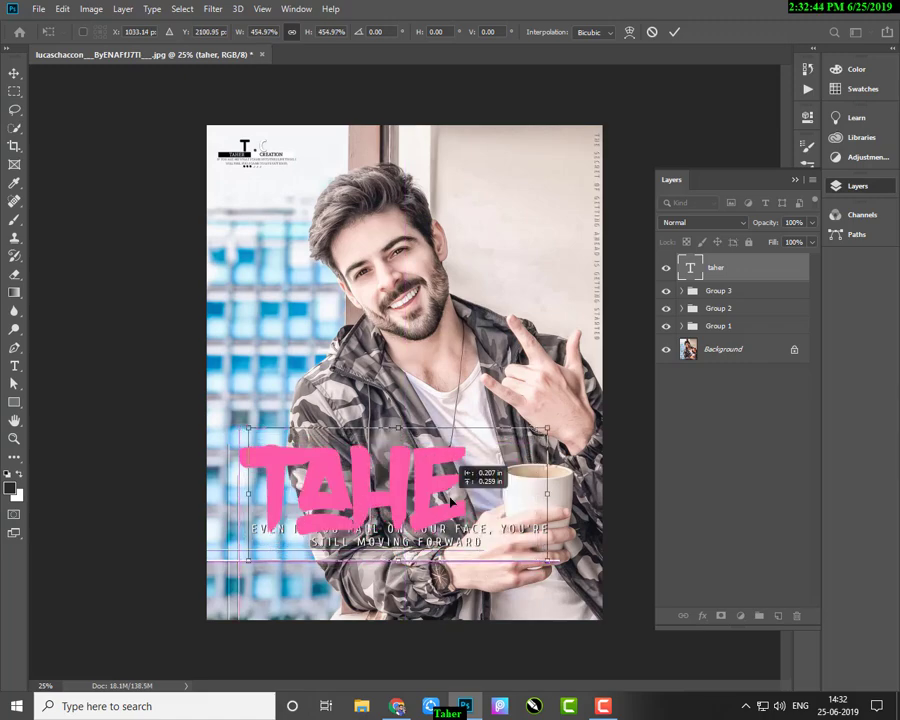
key(Return)
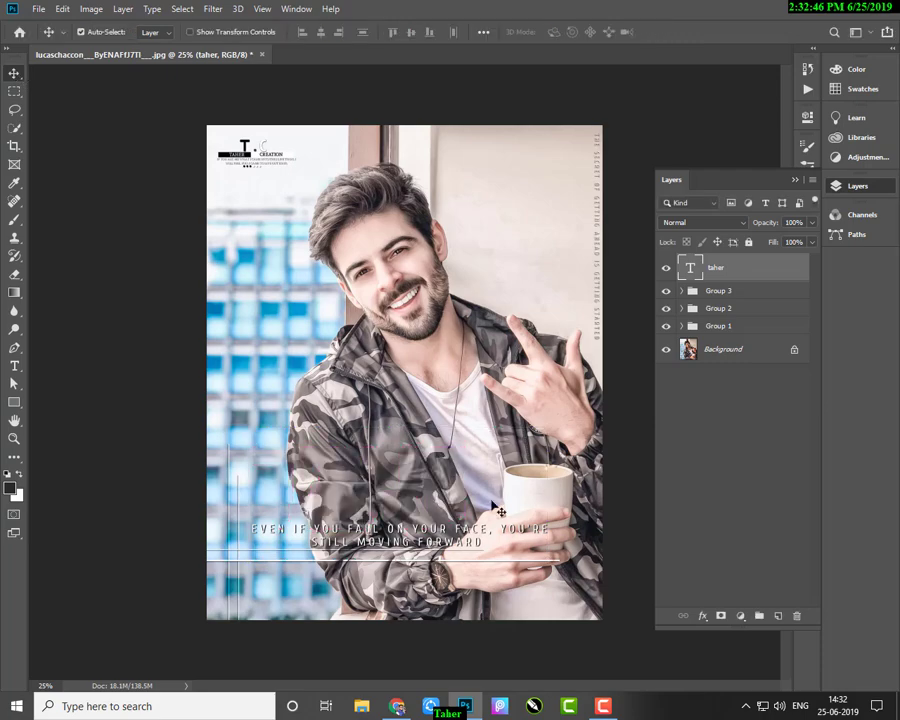
mouse_move(408, 498)
mouse_down()
mouse_move(418, 510)
mouse_move(411, 503)
mouse_up()
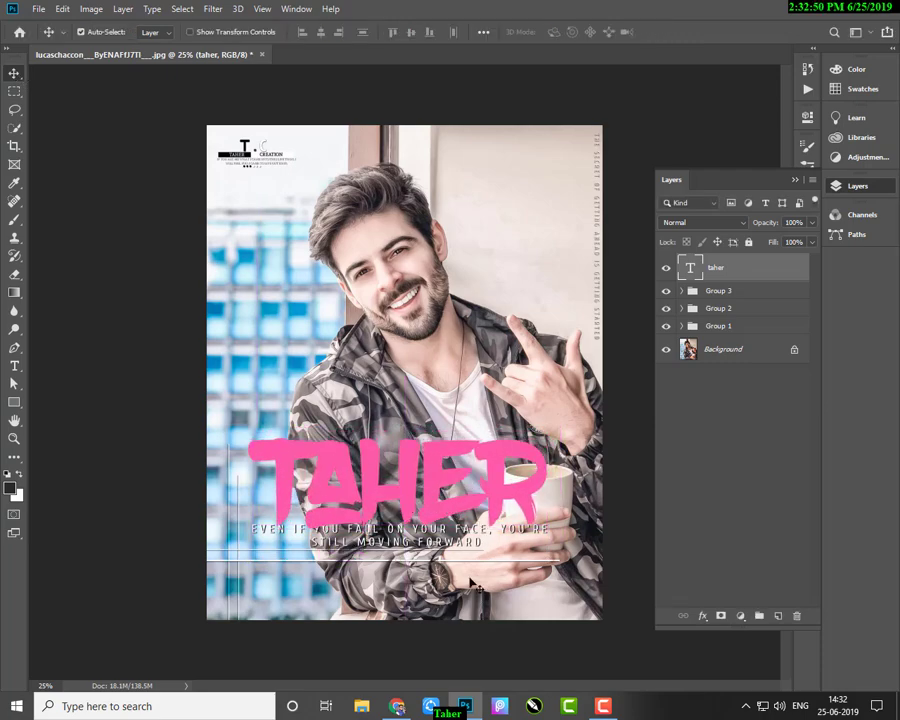
click(702, 616)
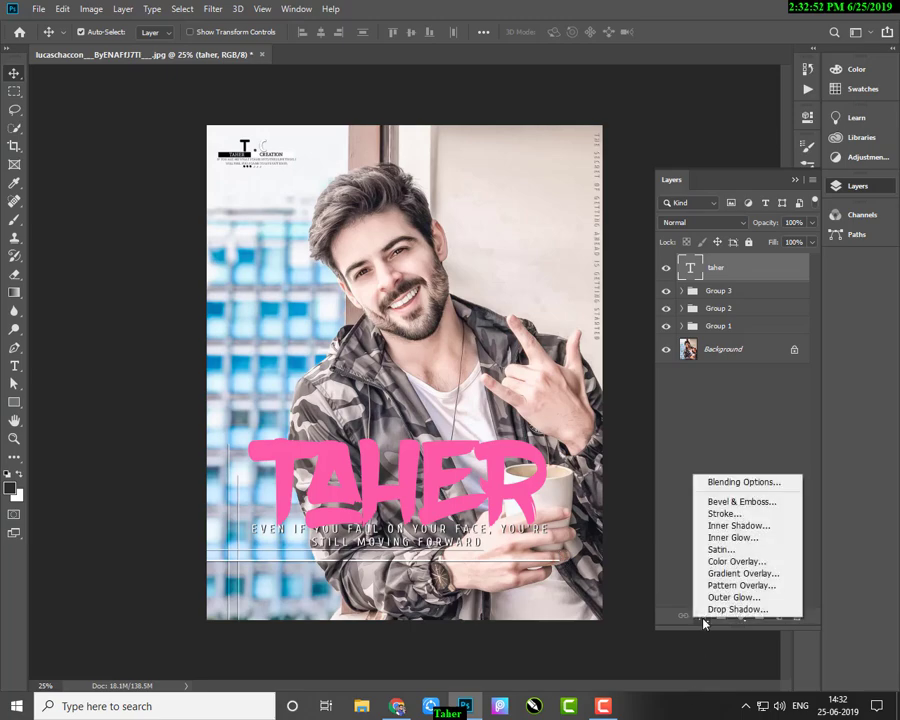
click(715, 482)
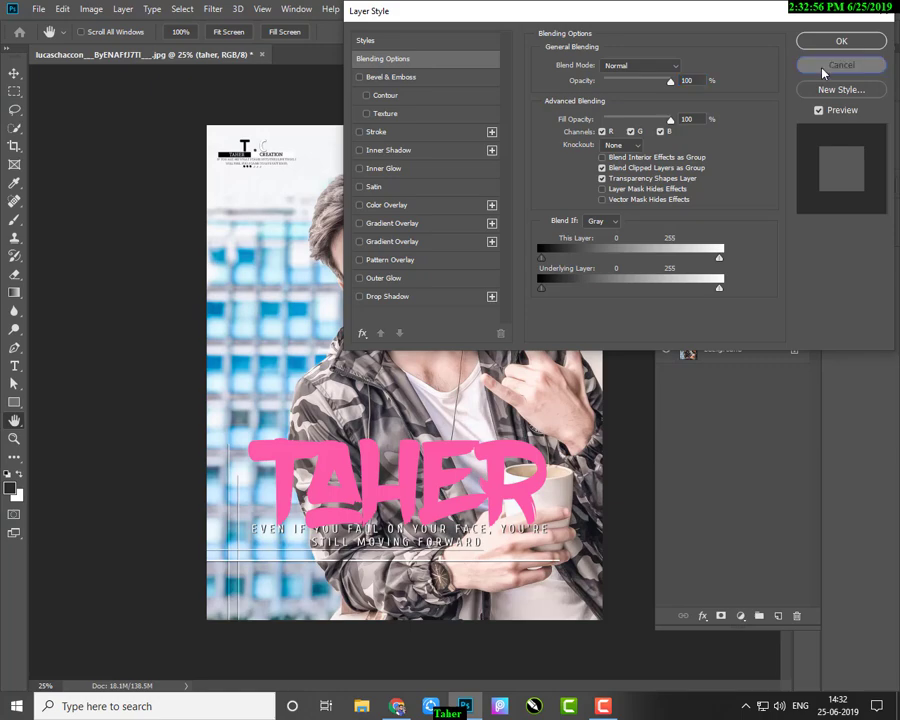
click(830, 64)
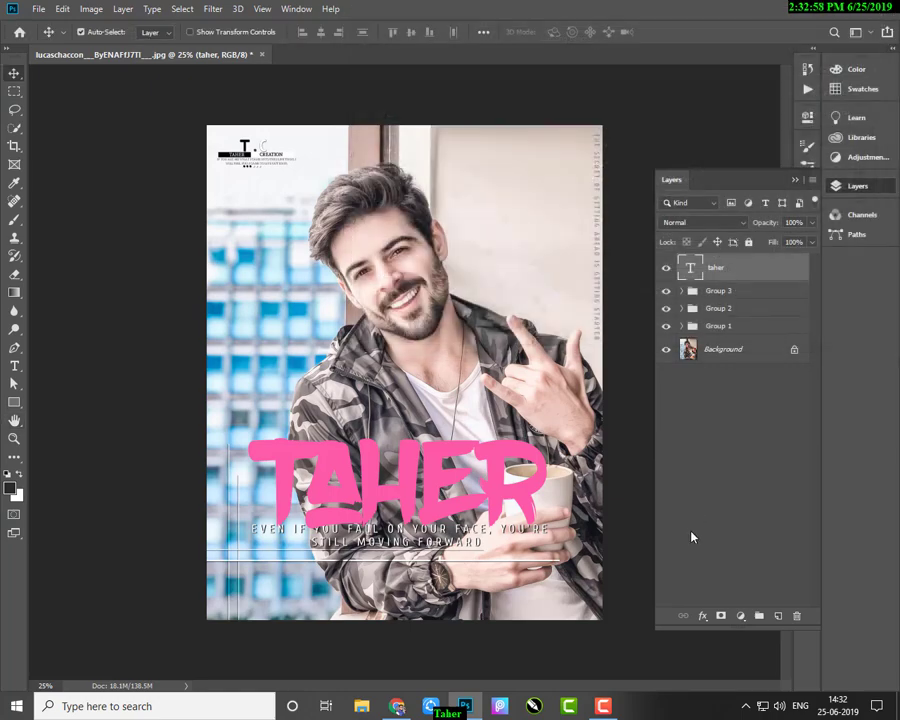
click(701, 617)
click(735, 601)
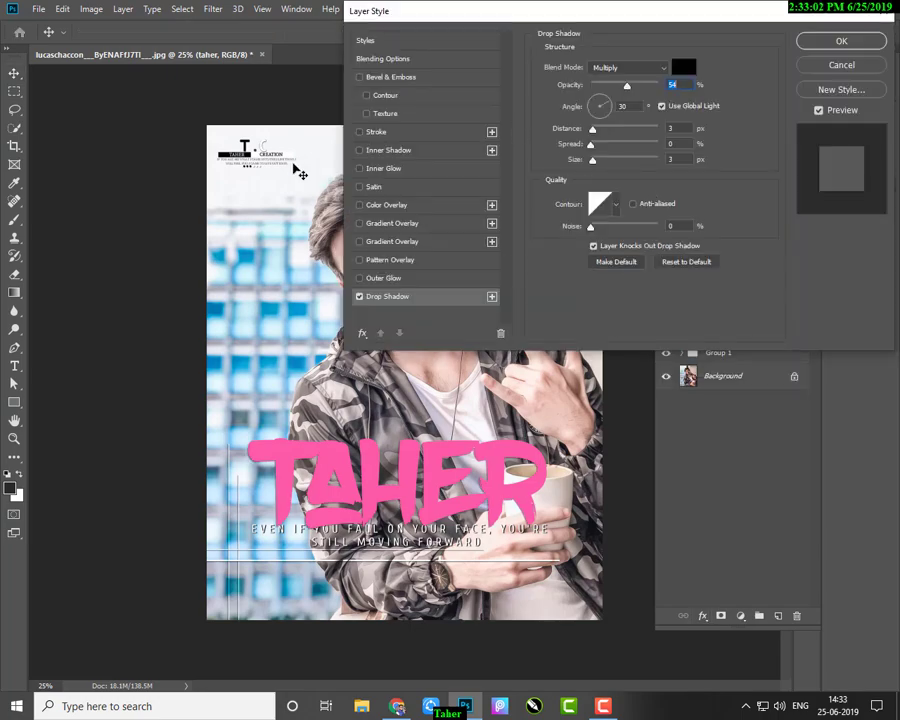
click(377, 59)
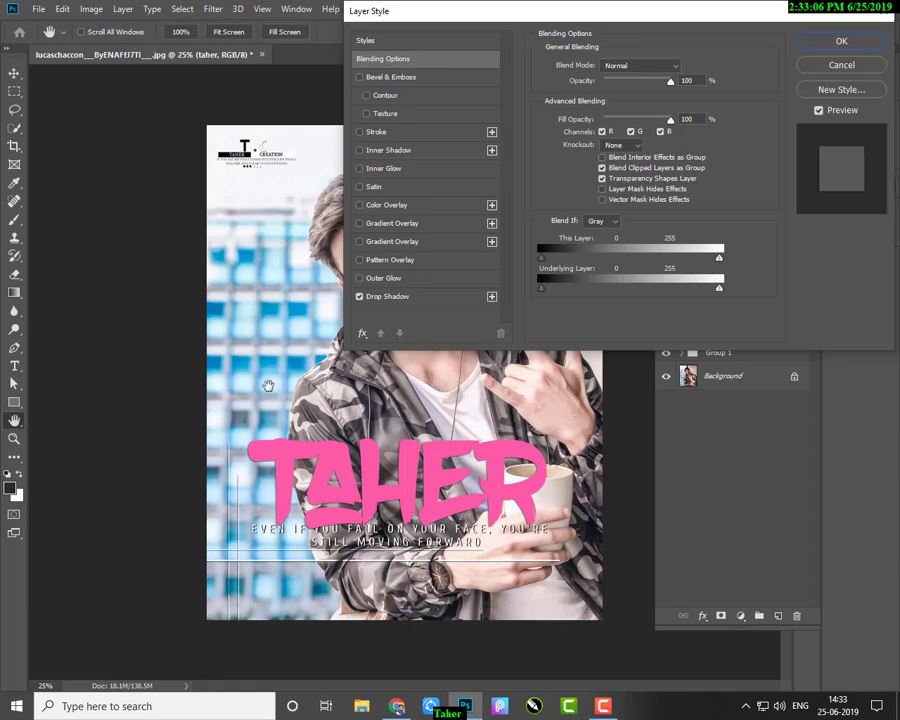
click(815, 77)
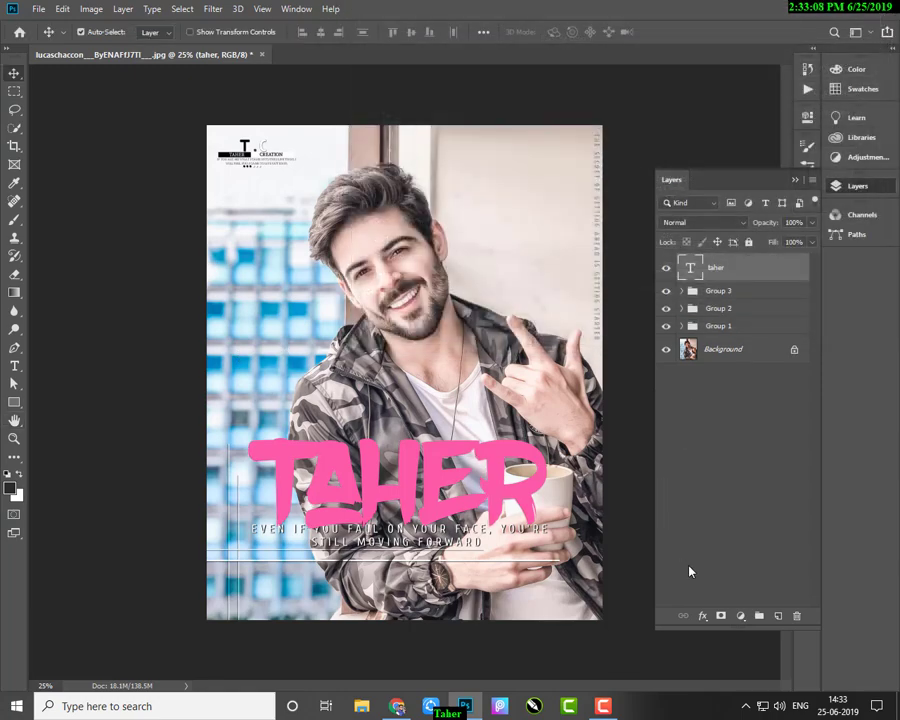
click(703, 616)
click(725, 490)
Step: Lower TAHER's fill opacity and add a stroke, a size-10 inner glow, and a gradient overlay
drag(670, 119, 603, 119)
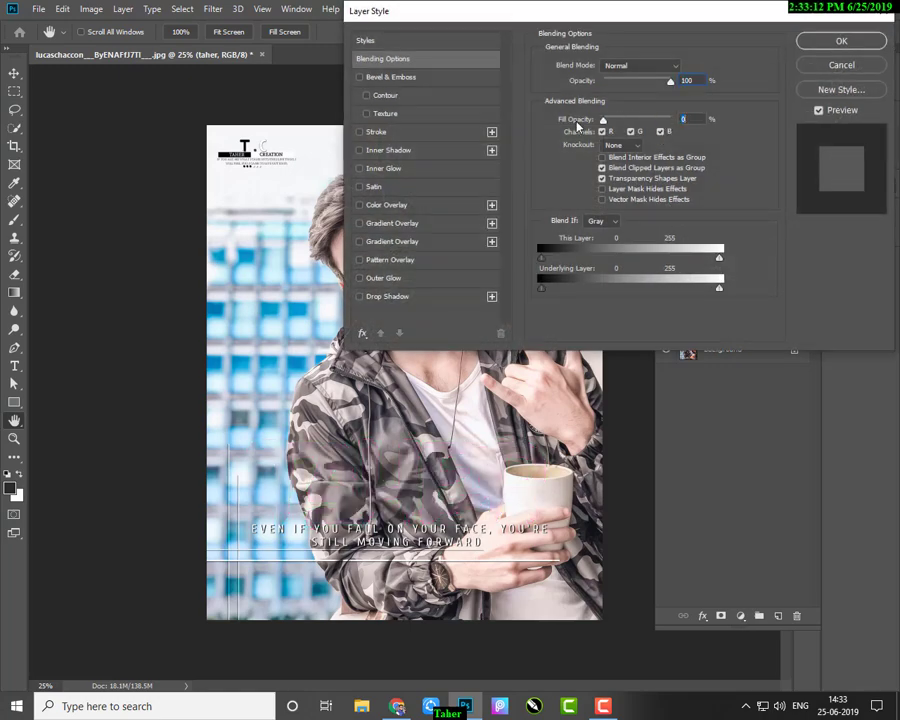
click(399, 132)
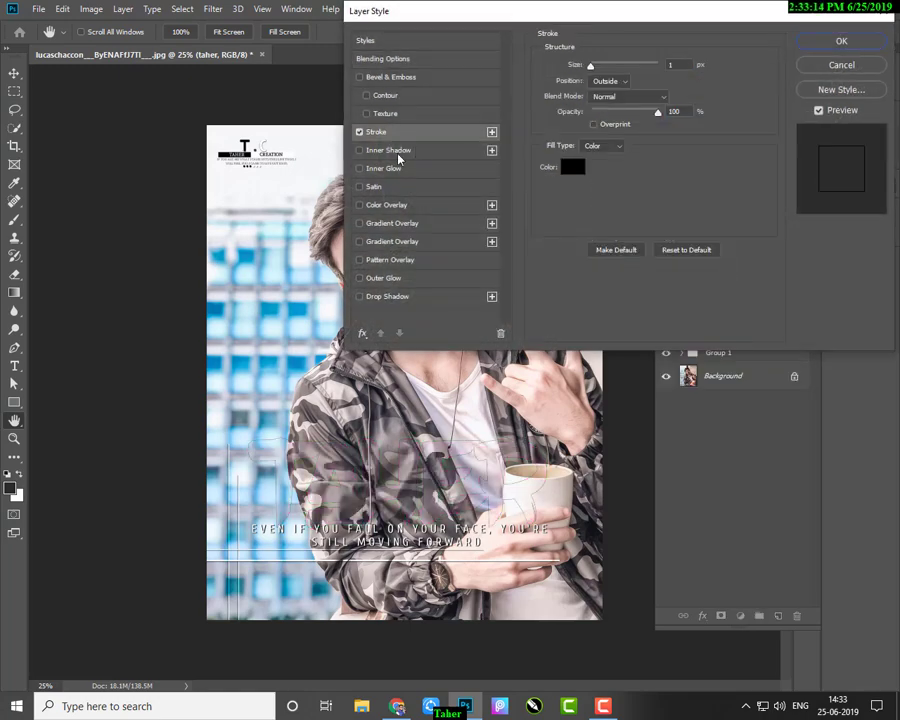
click(673, 64)
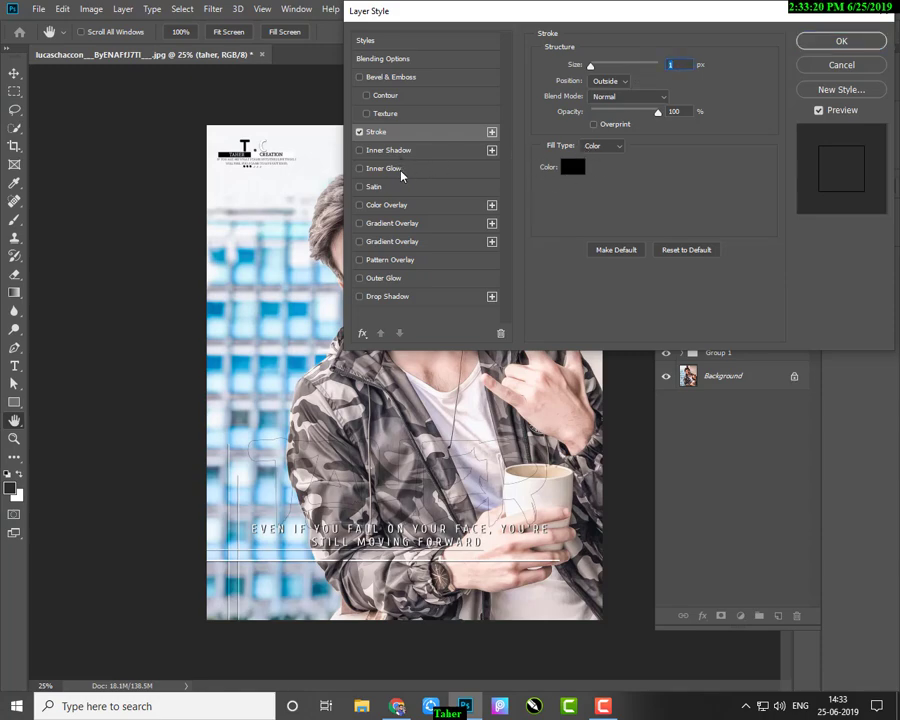
click(401, 175)
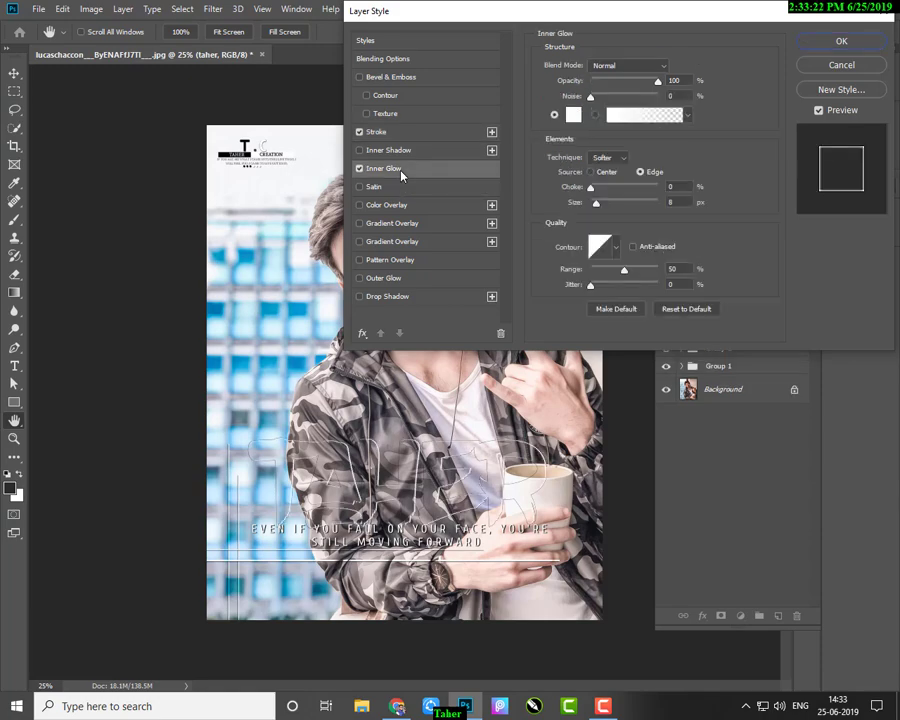
click(670, 203)
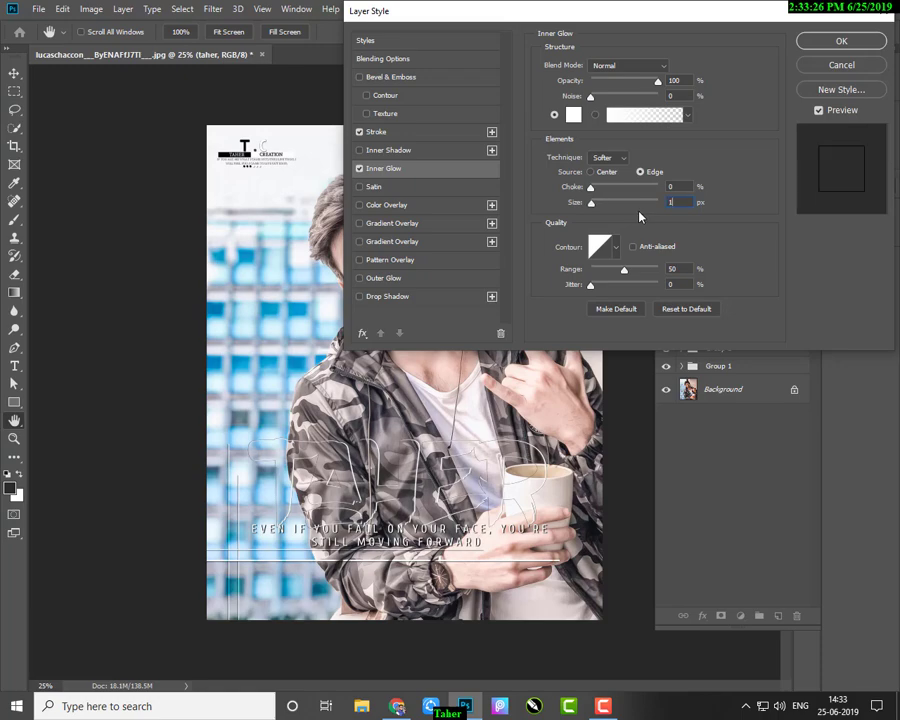
text(10)
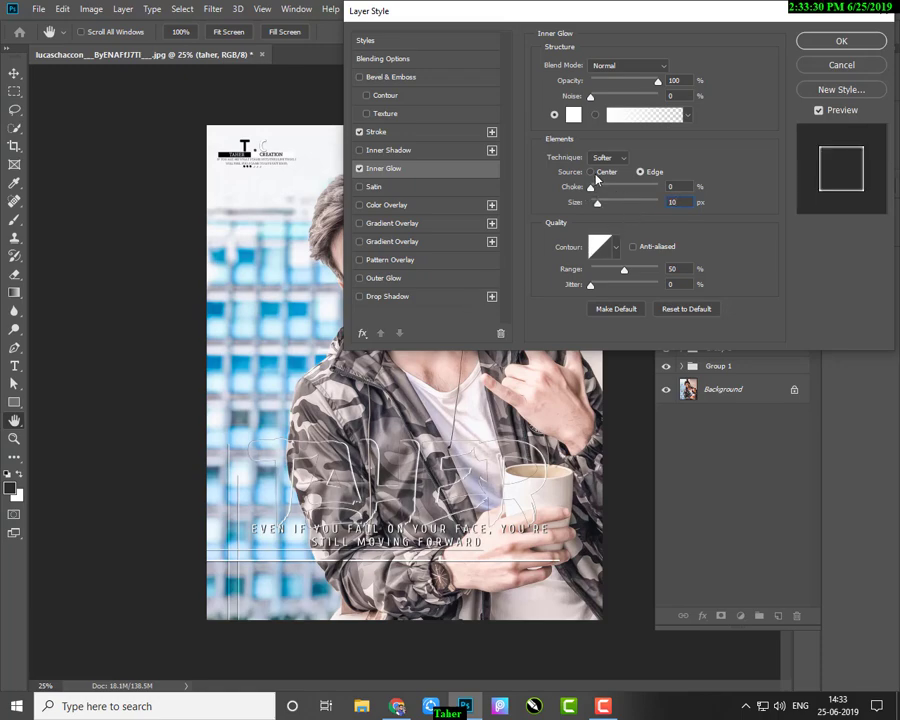
click(394, 228)
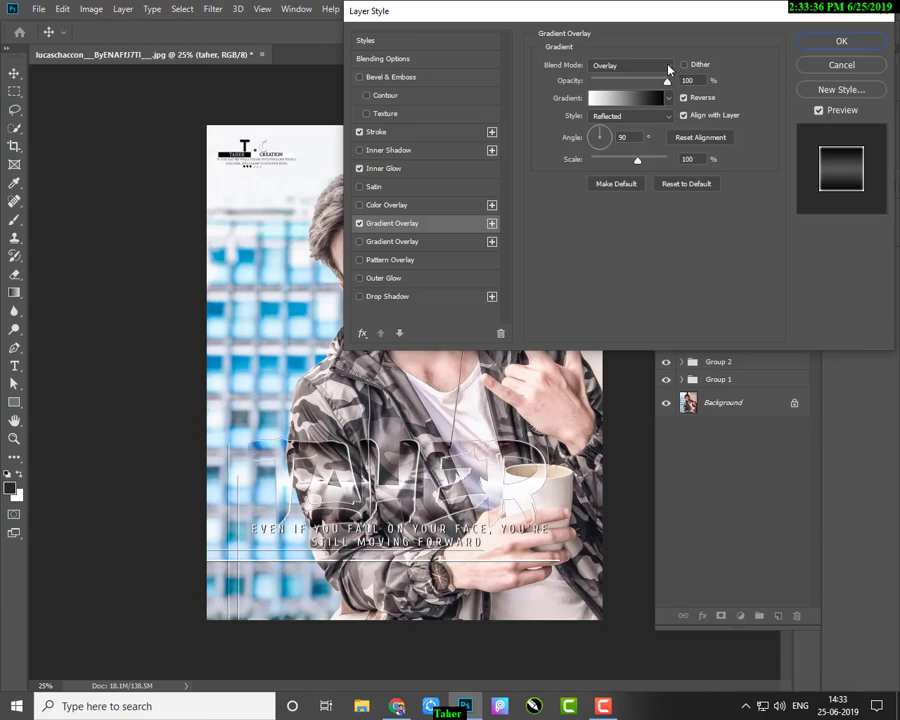
Step: Keep the TAHER gradient overlay at Overlay blending, Reflected style, Black-to-White gradient
click(630, 65)
click(615, 234)
click(632, 120)
click(622, 160)
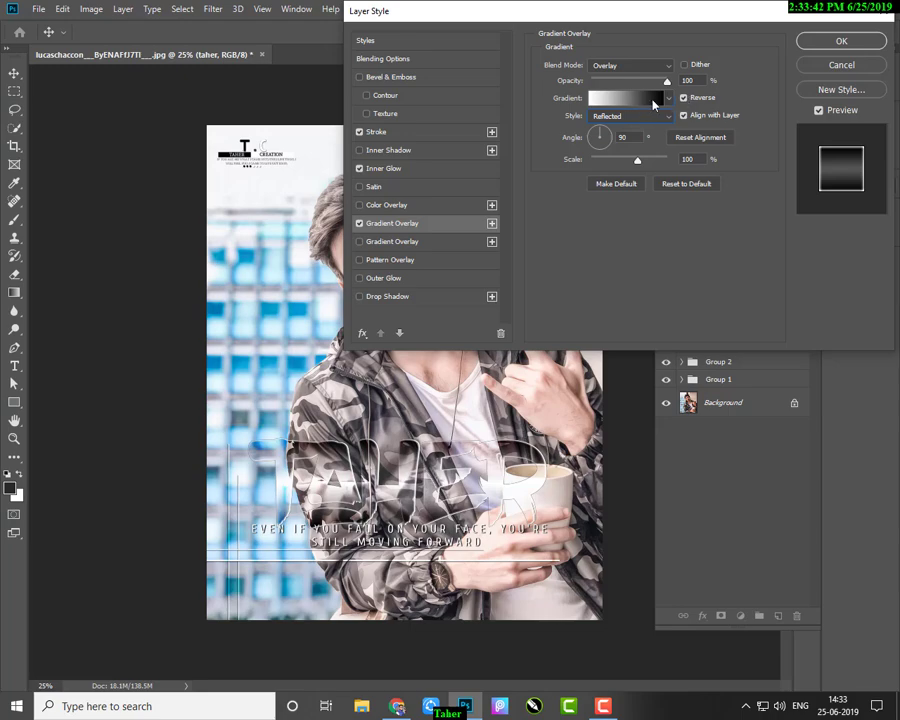
click(651, 106)
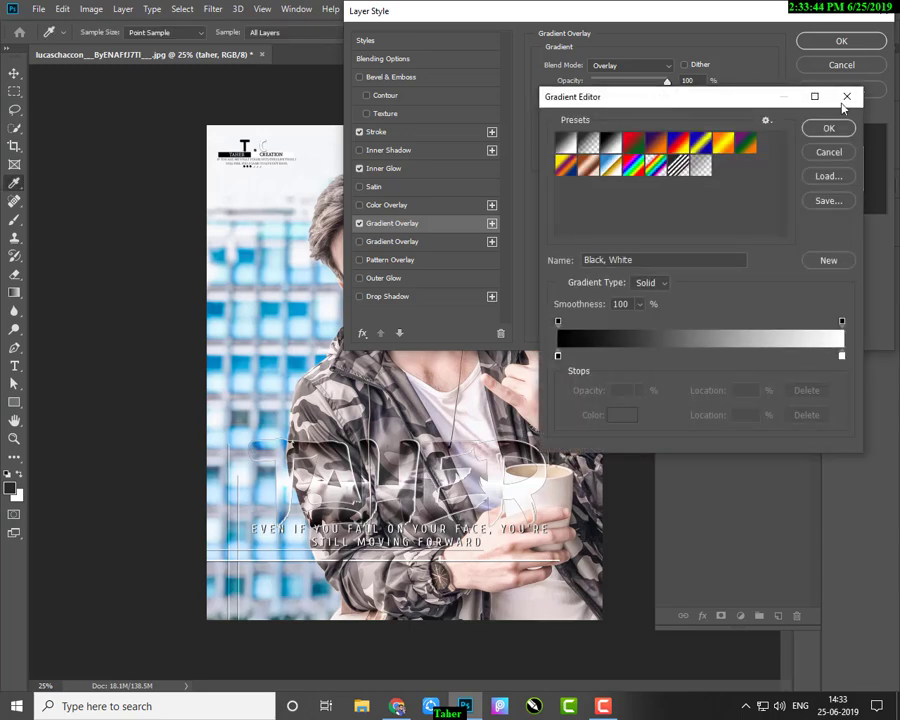
click(721, 143)
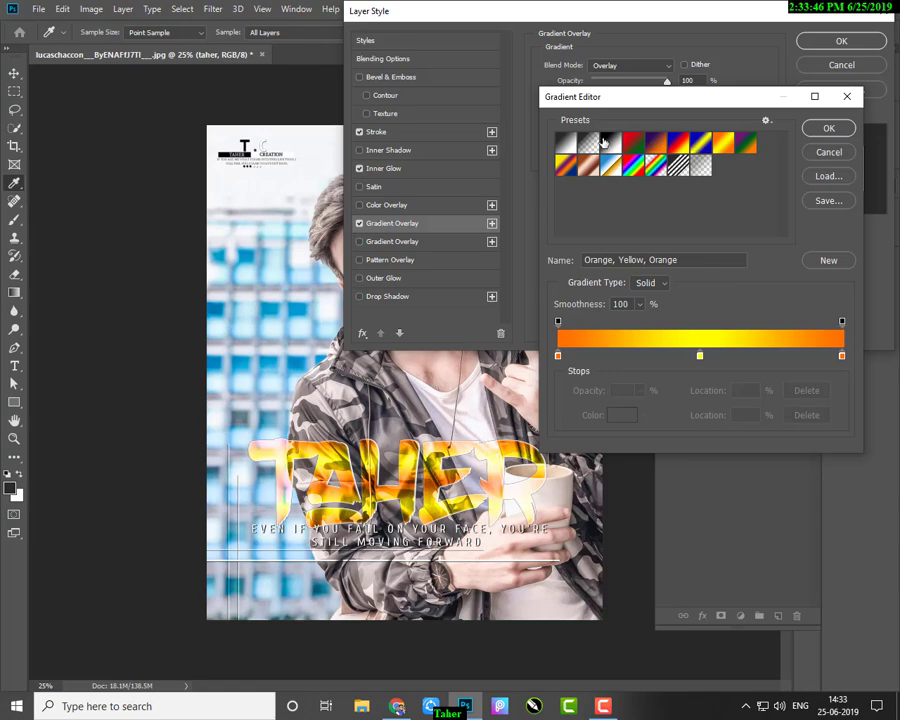
click(610, 143)
click(828, 128)
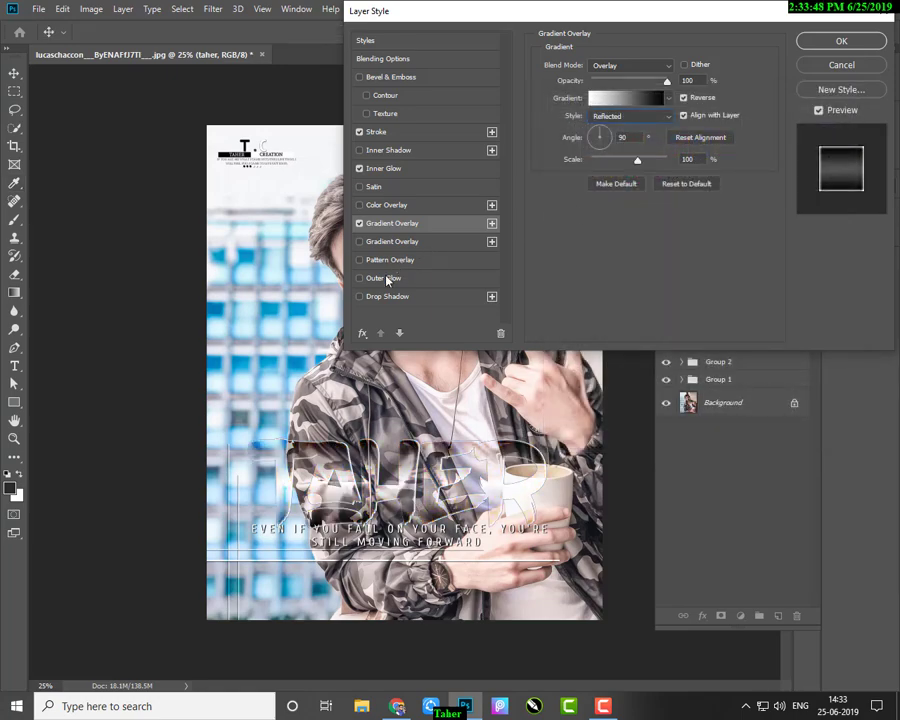
Step: Enable a drop shadow with 100% opacity, 132° angle, distance 4 and size 4
click(381, 299)
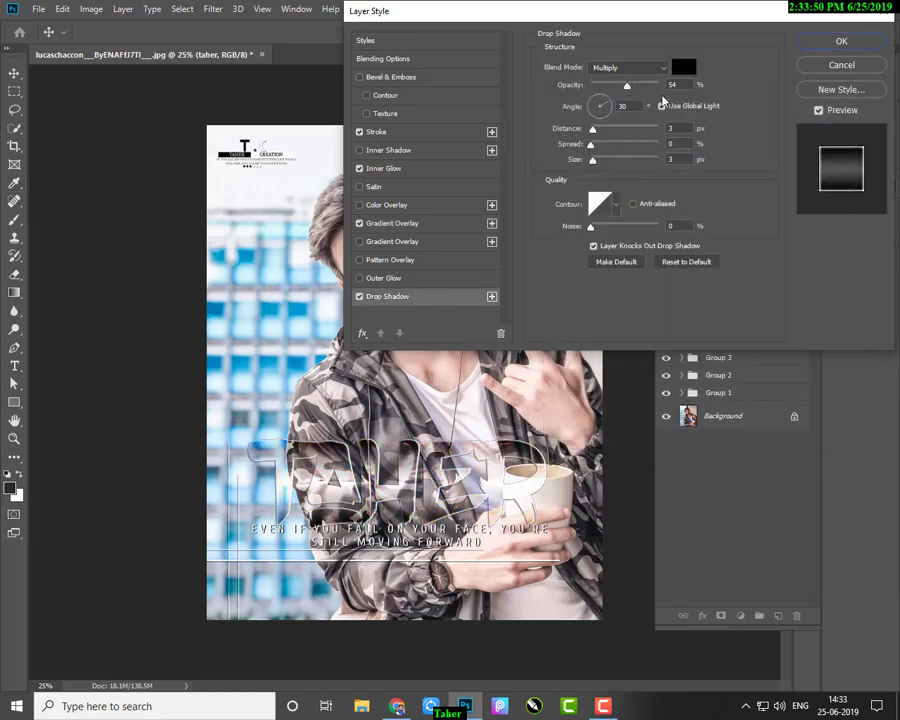
drag(627, 89, 658, 85)
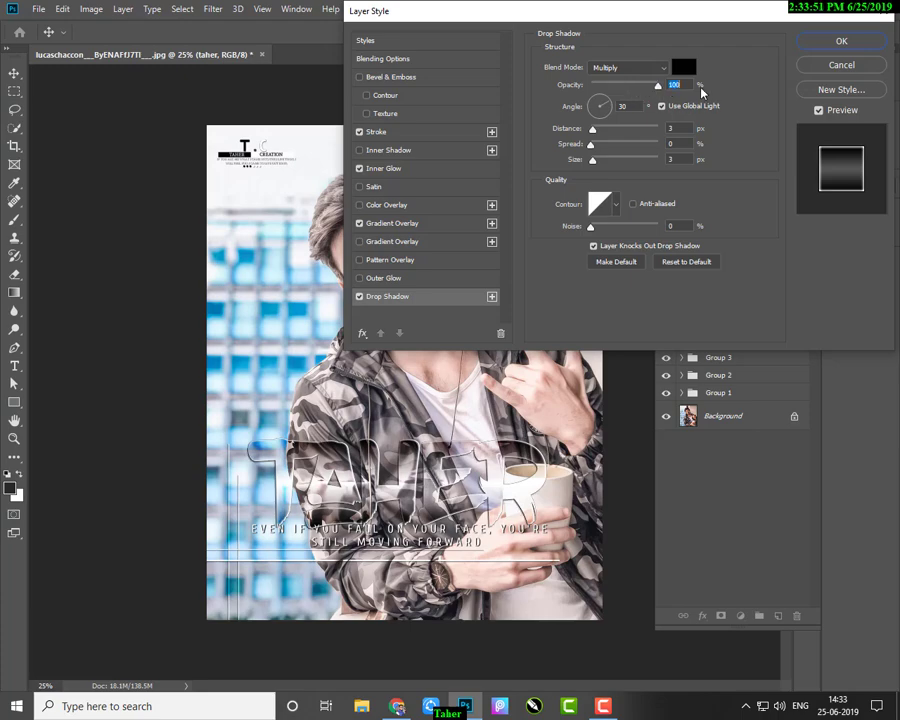
double_click(630, 107)
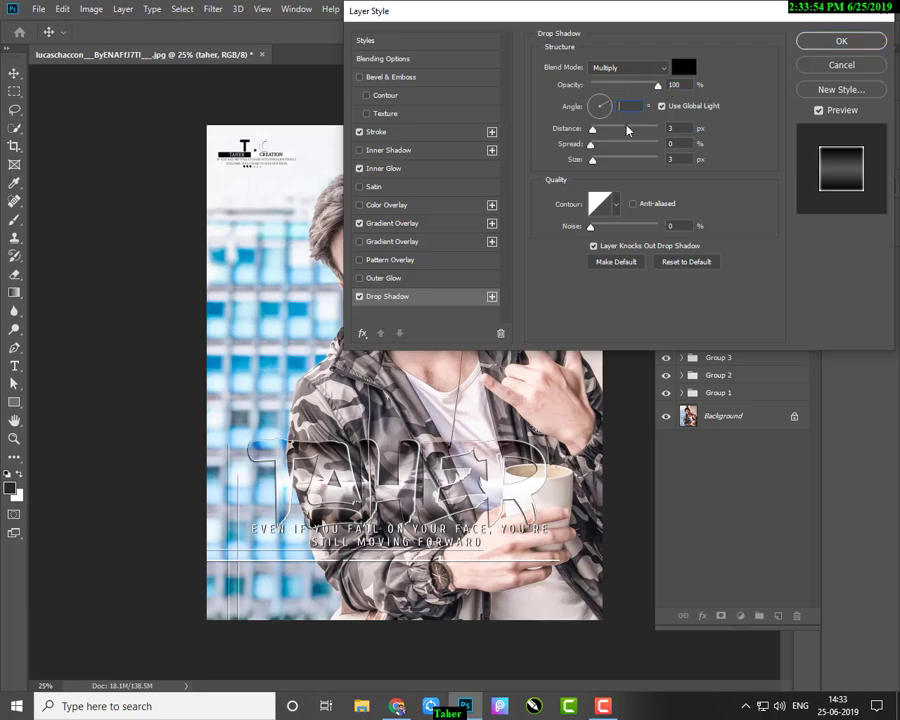
text(132)
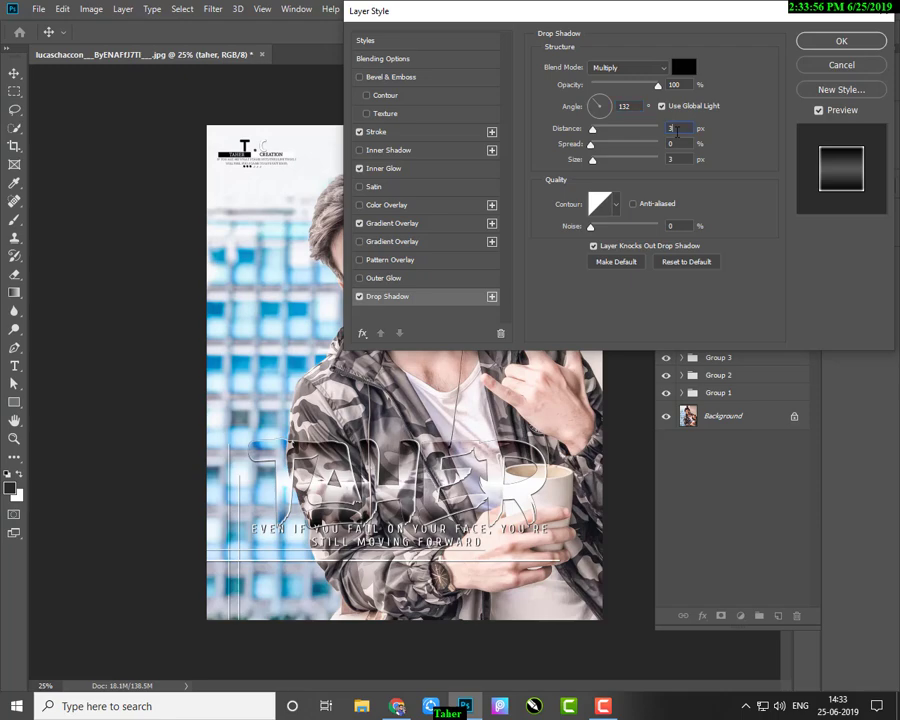
double_click(679, 128)
text(4)
double_click(680, 160)
text(4)
Step: Apply the layer style, collapse the taher layer's effects list, and dismiss the File menu
click(845, 48)
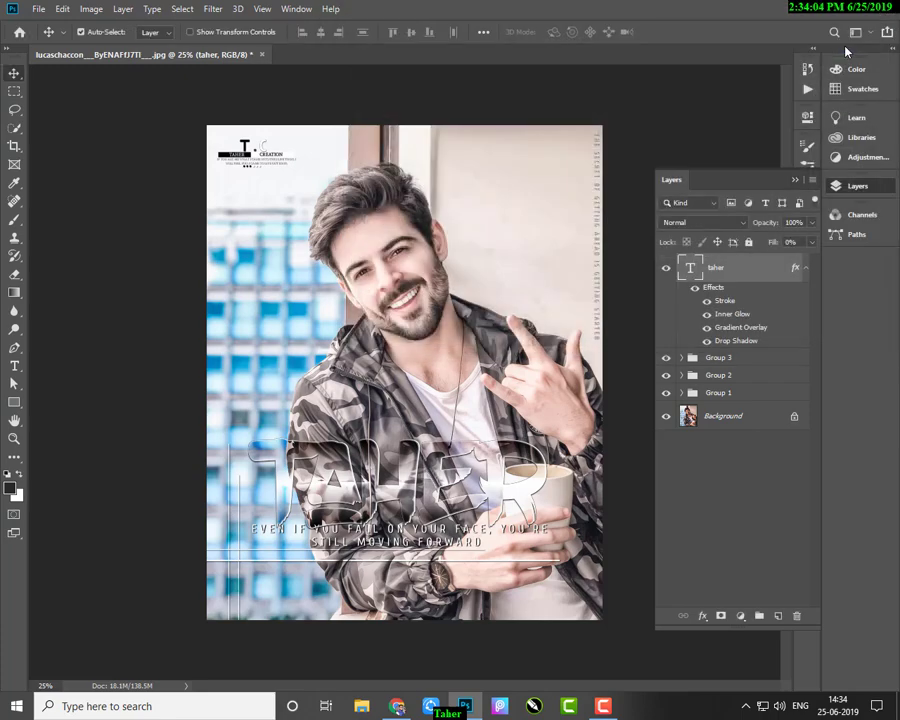
click(807, 270)
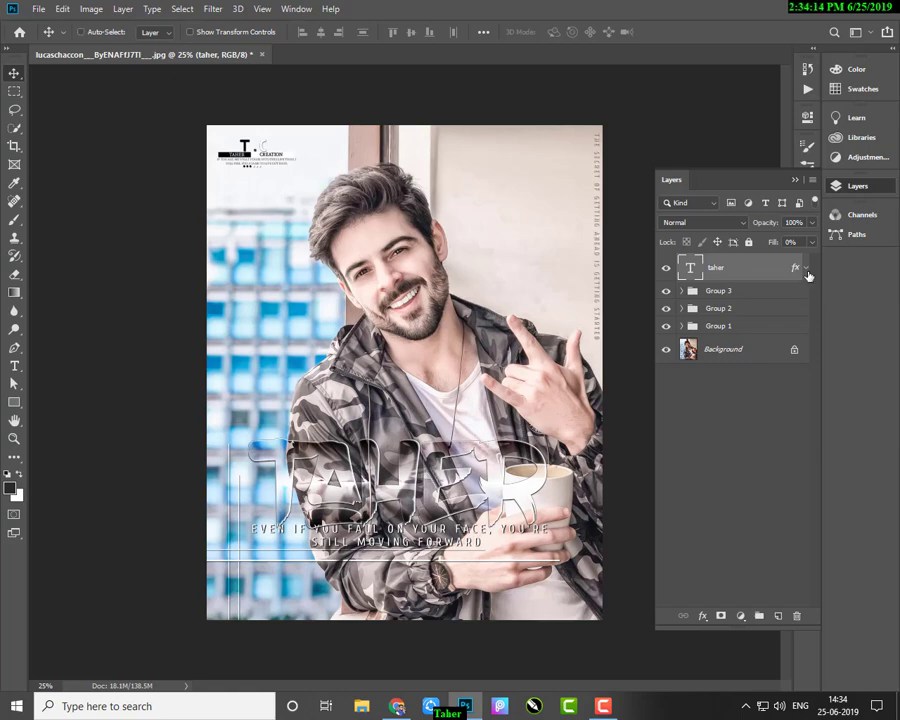
key(ctrl)
click(38, 9)
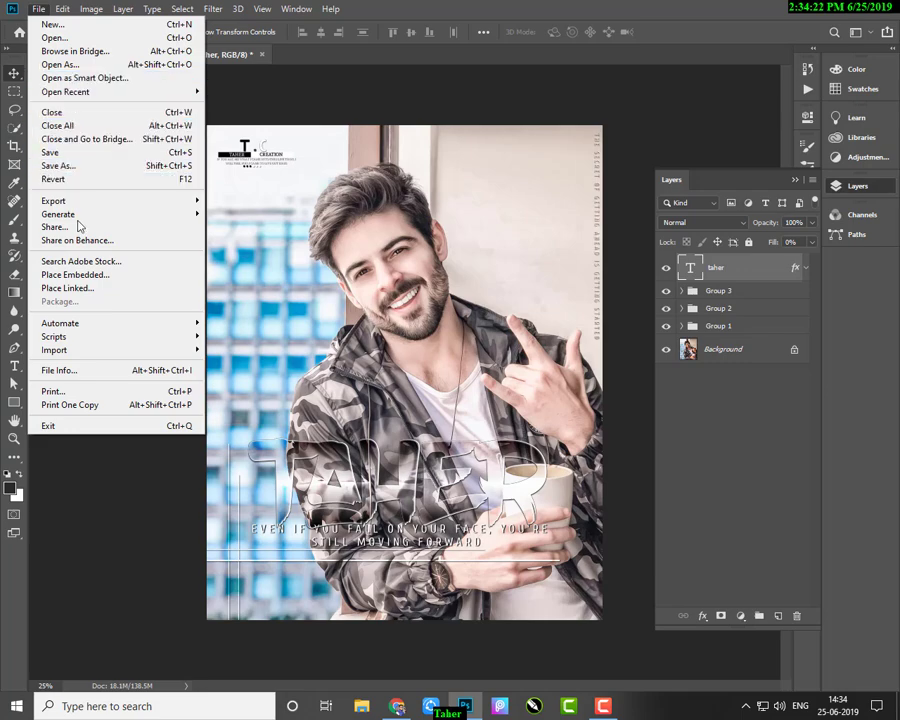
click(85, 493)
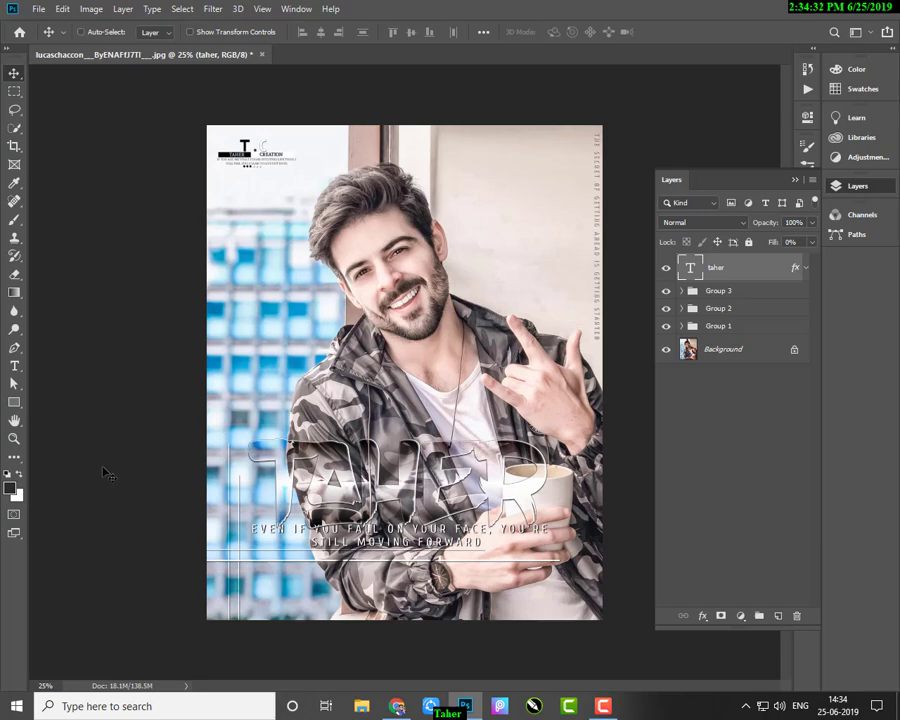
Step: Start saving the poster as a new file in JPEG format
key(ctrl+shift+s)
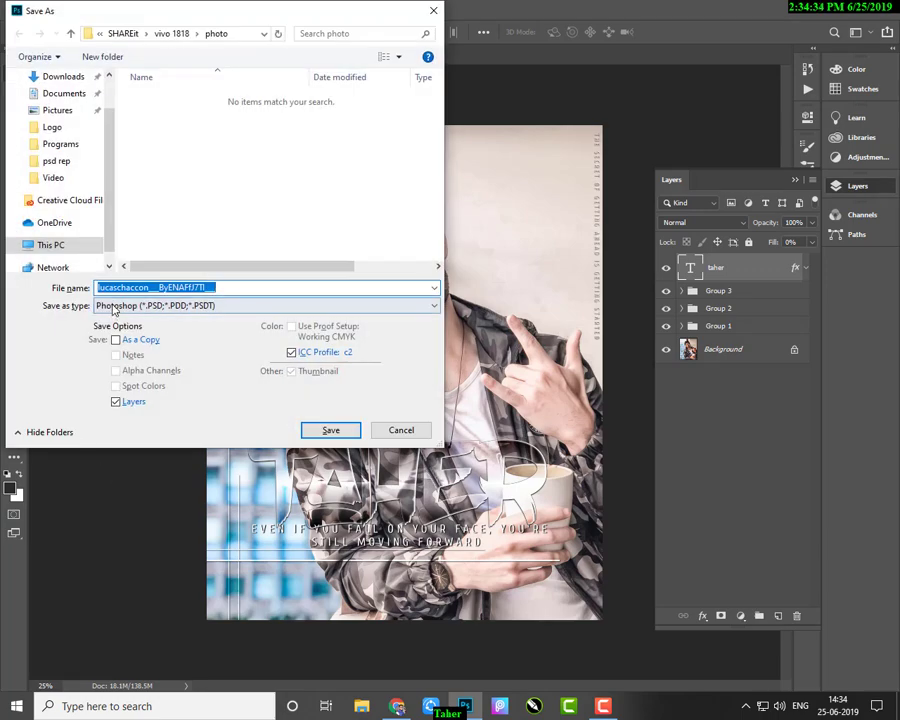
click(114, 306)
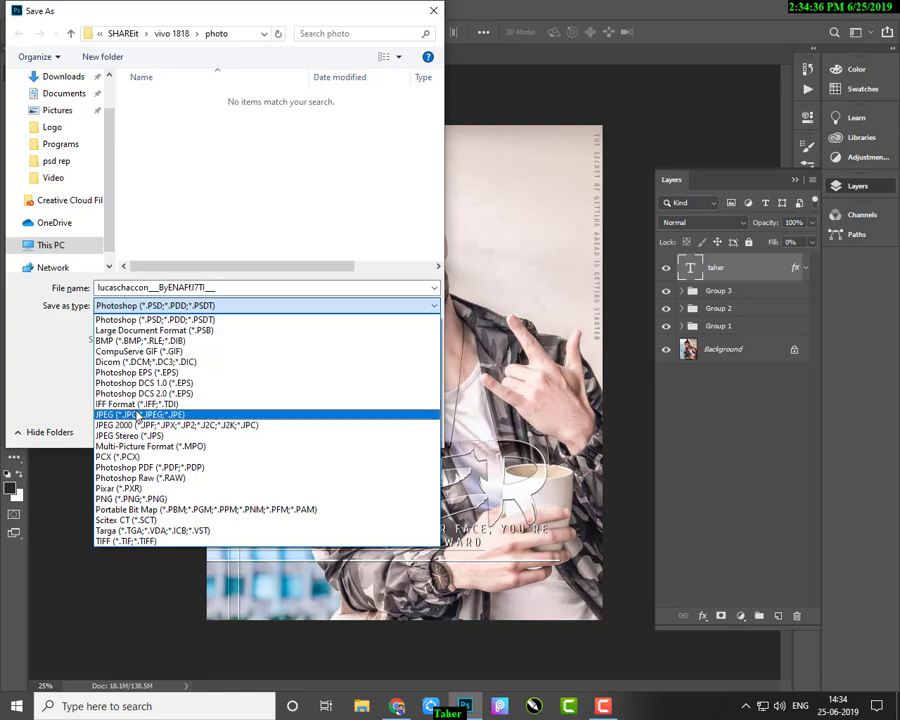
click(130, 411)
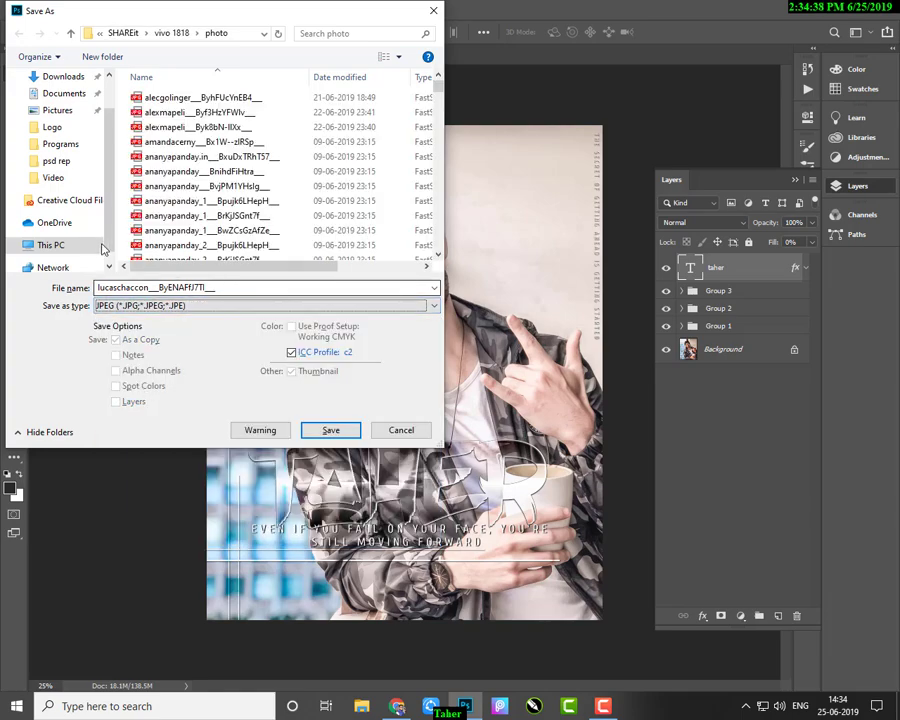
scroll(62, 258, down, 1)
scroll(68, 240, up, 1)
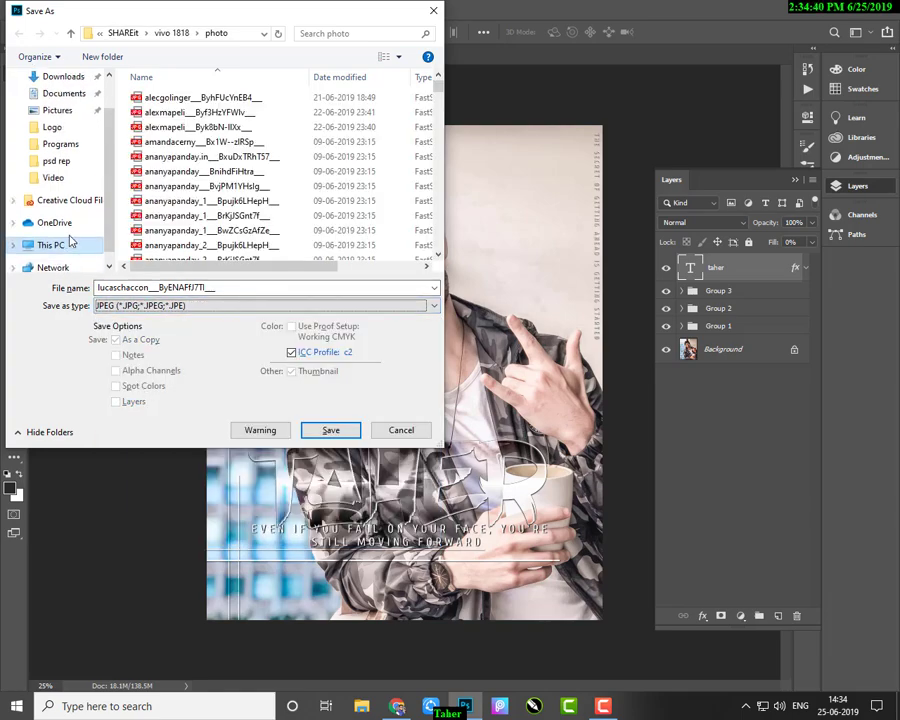
Step: Save it to the Desktop as taher, accepting the default JPEG options
click(66, 248)
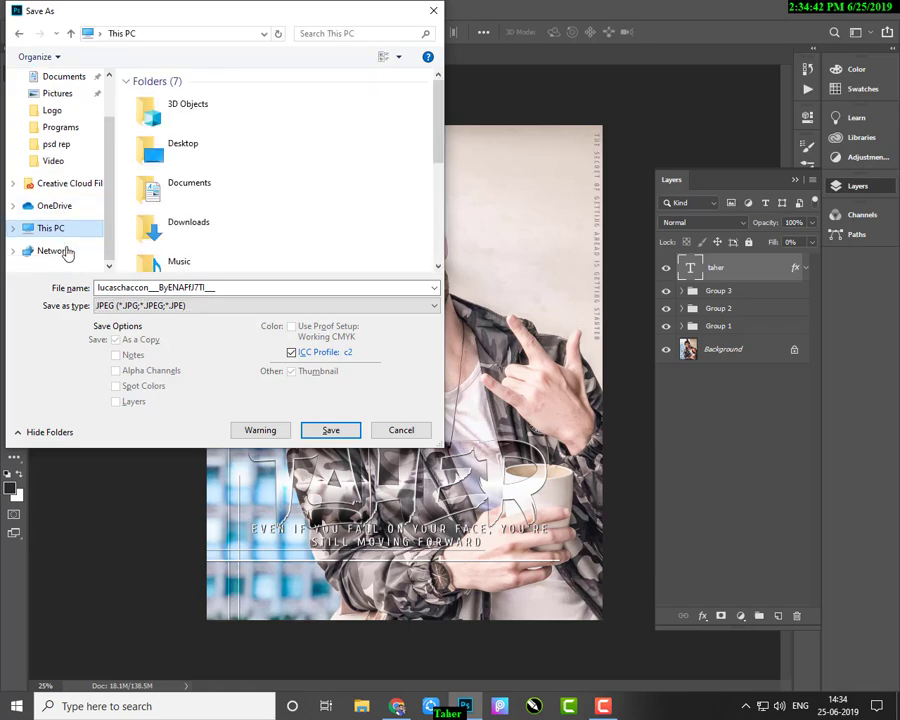
click(168, 155)
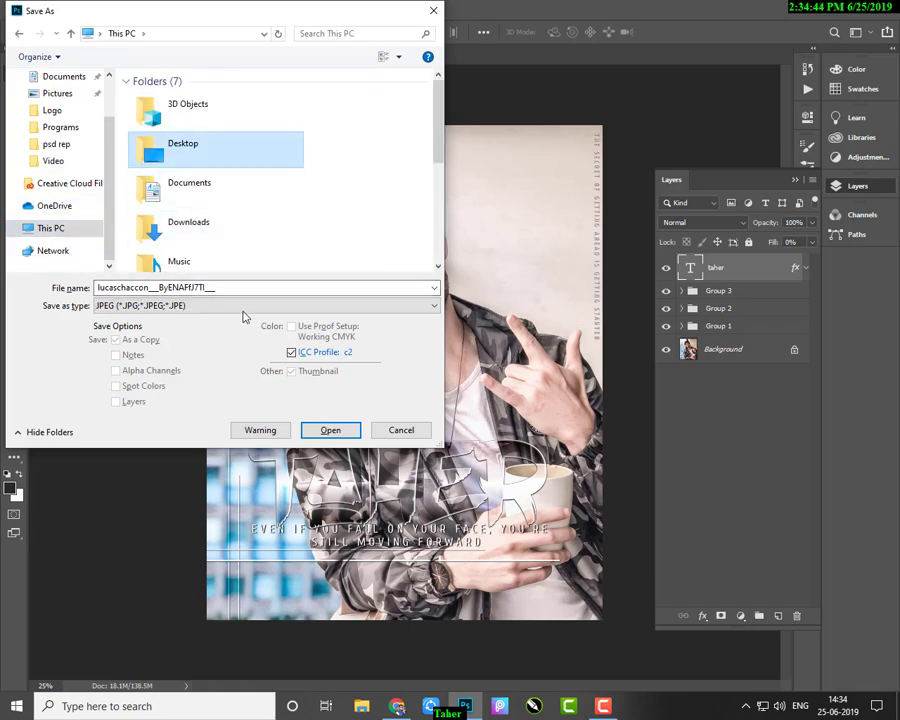
double_click(246, 158)
double_click(265, 286)
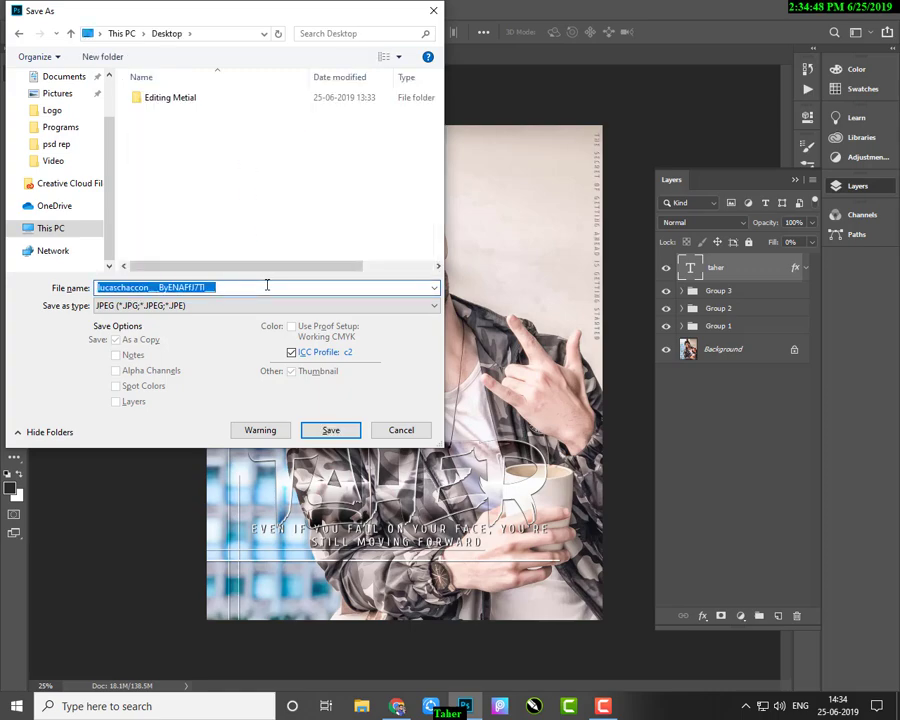
key(BackSpace)
text(her)
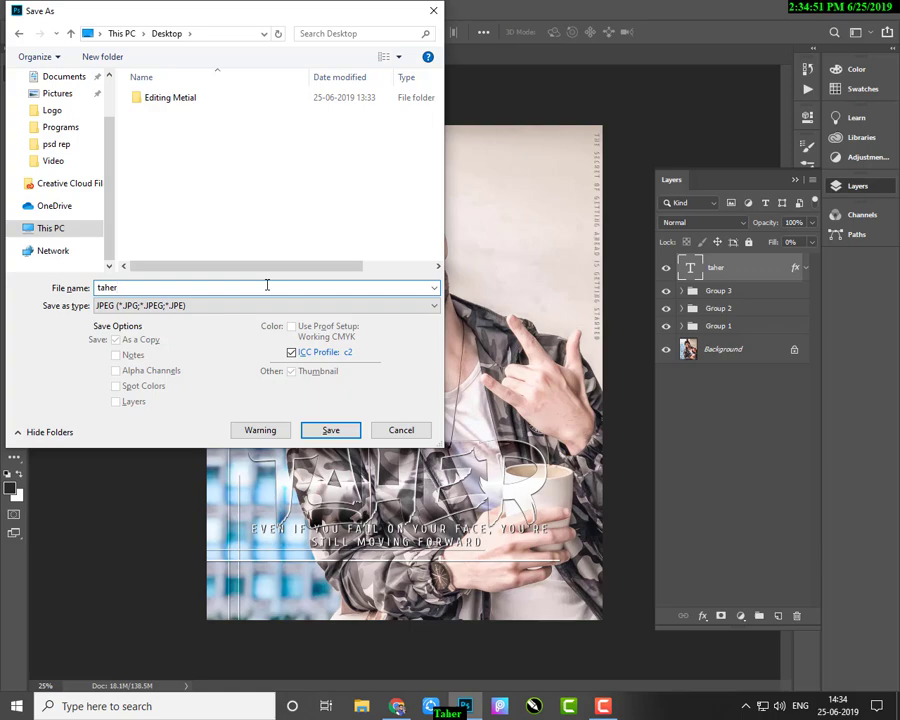
key(Return)
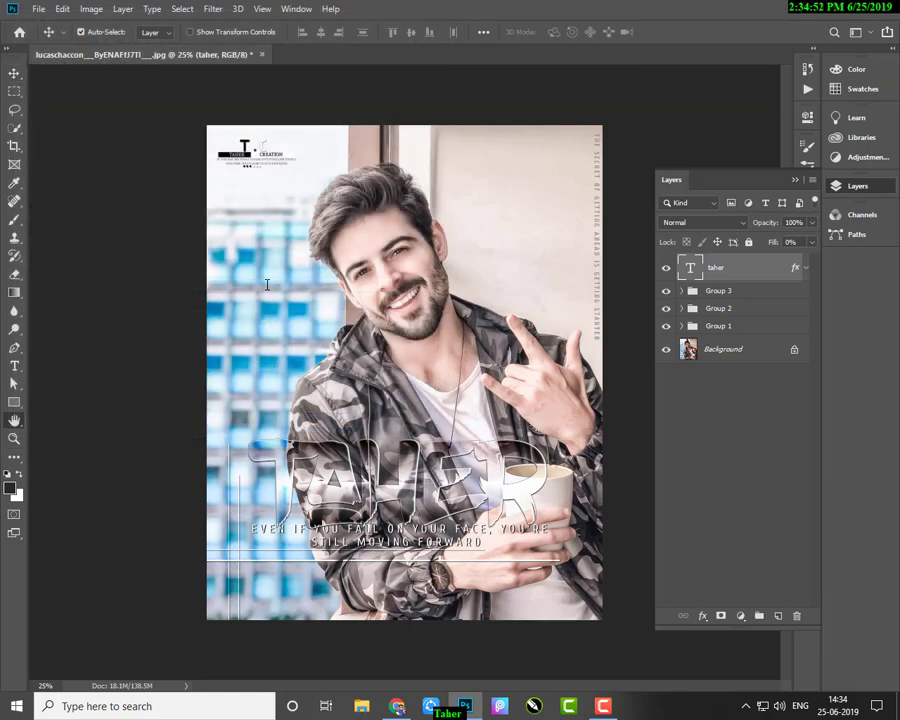
click(520, 172)
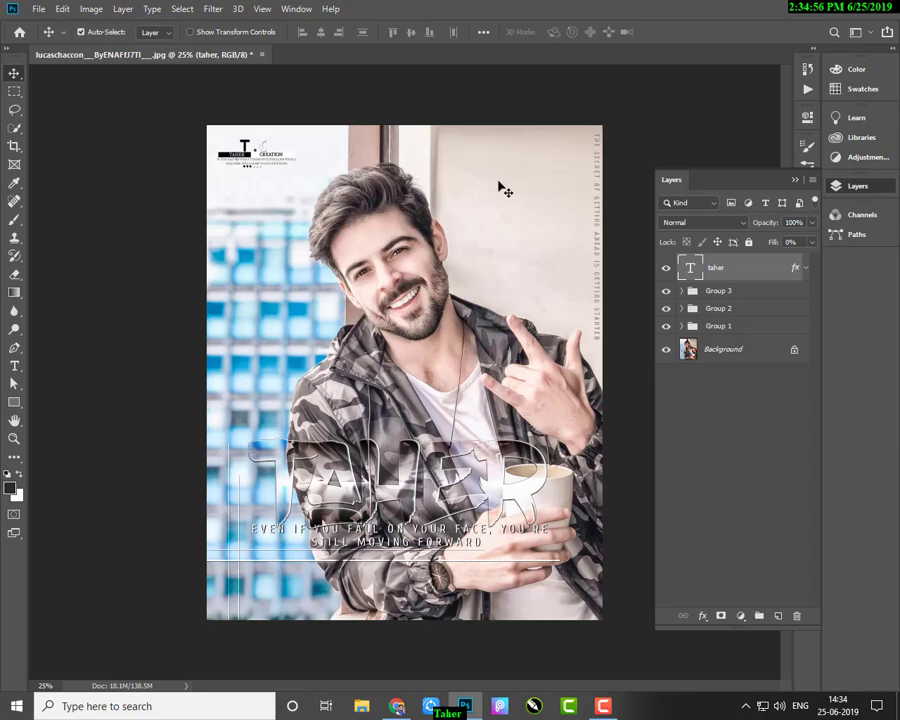
Step: Minimize Photoshop, refresh the desktop to show taher, then bring up Camtasia's controls
click(829, 12)
right_click(351, 207)
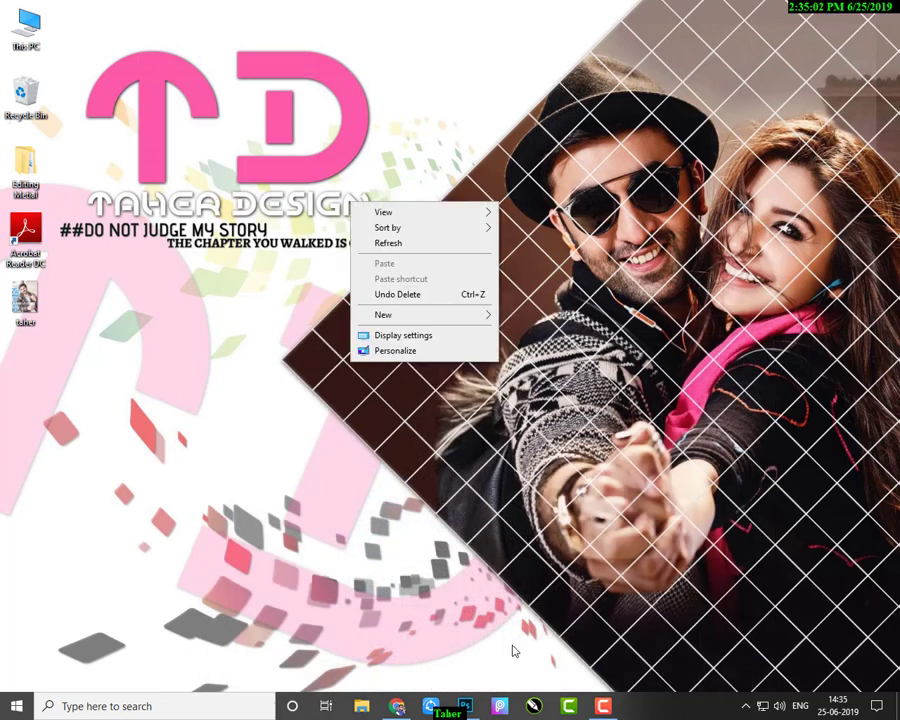
click(380, 243)
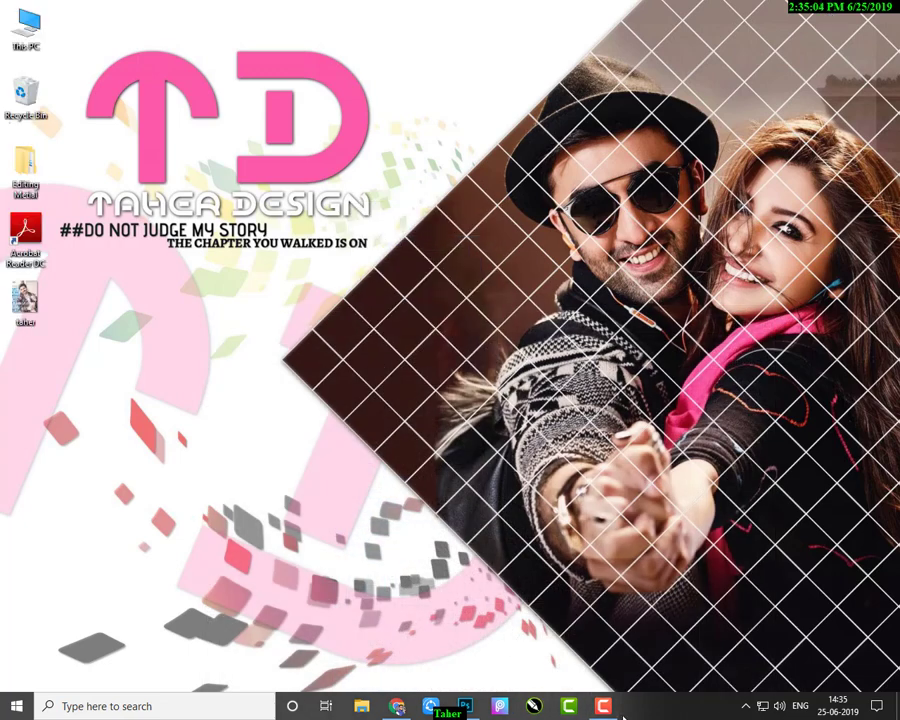
click(603, 706)
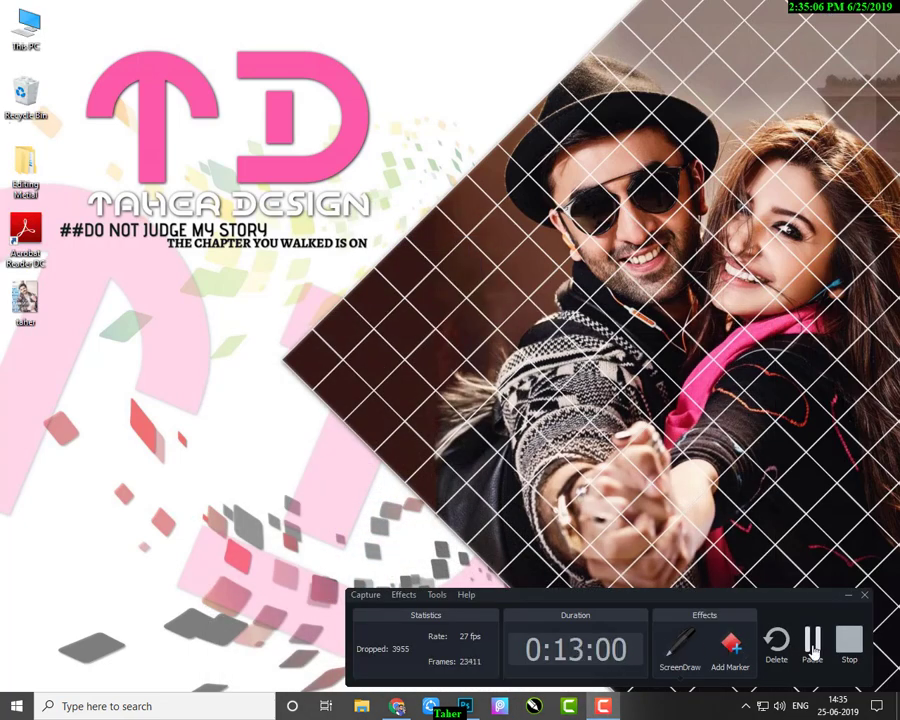